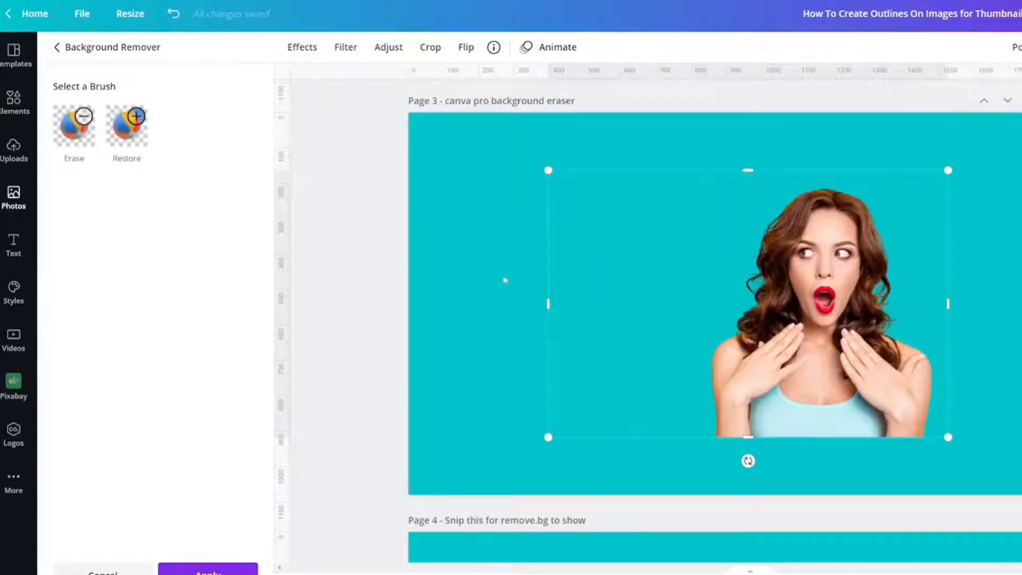
Step: Apply the background removal so the woman stands alone on page 3's plain teal page
{"action": "left_click", "coordinate": [227, 565]}
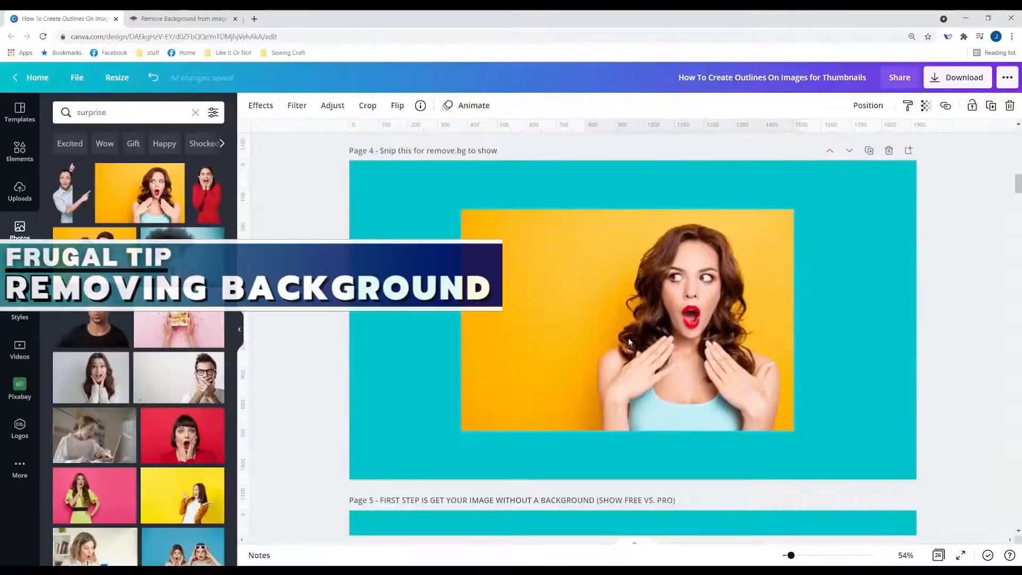
Step: Set the yellow-background photo as page 4's background and shift it lower in the frame
{"action": "left_click", "coordinate": [628, 337]}
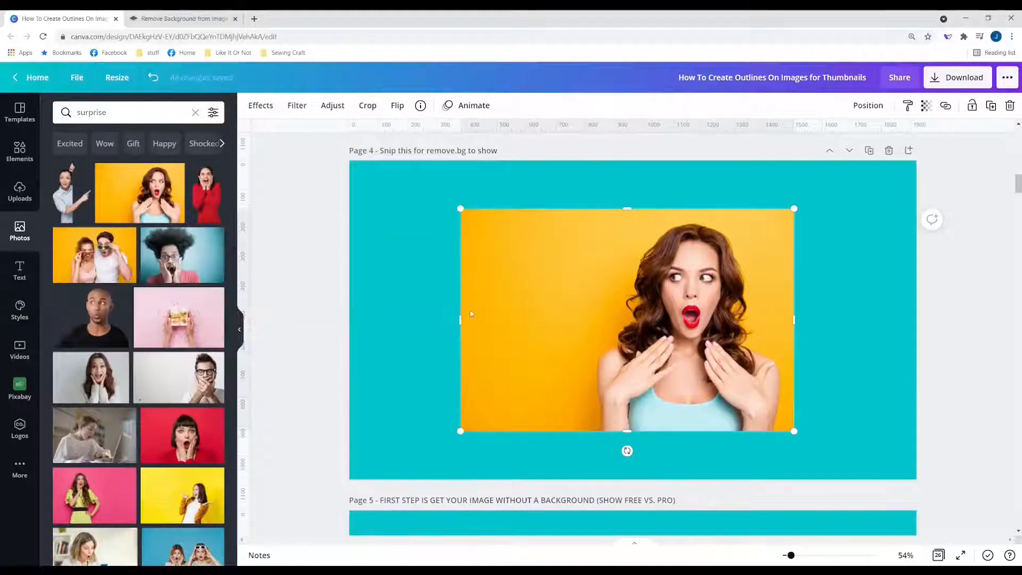
{"action": "right_click", "coordinate": [514, 317]}
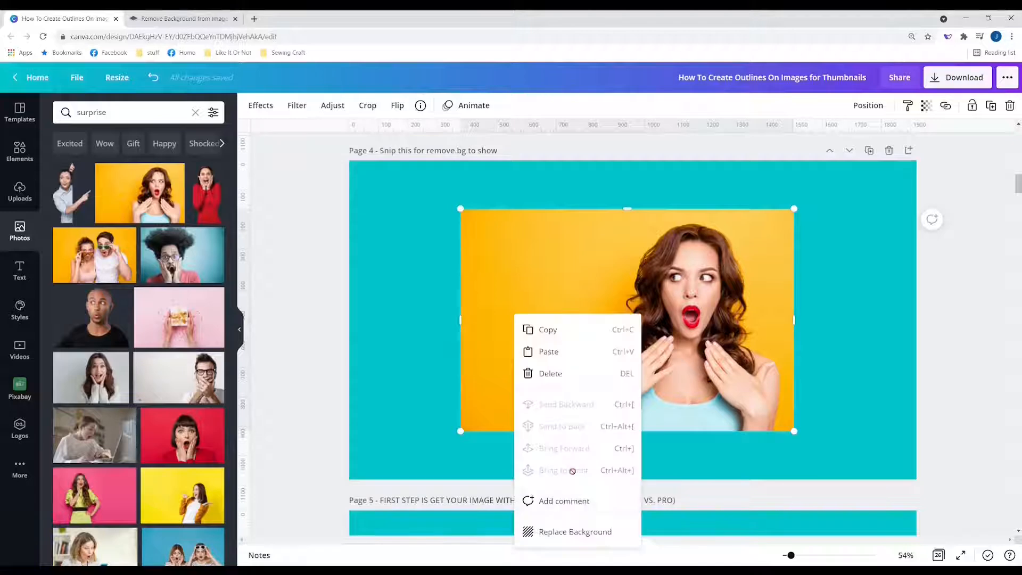
{"action": "left_click", "coordinate": [565, 535]}
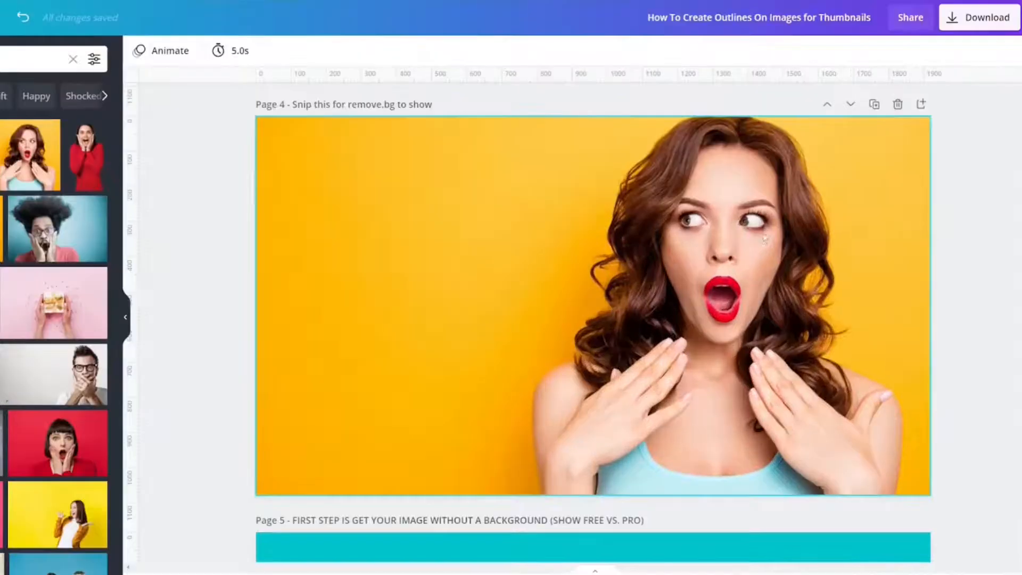
{"action": "double_click", "coordinate": [762, 261]}
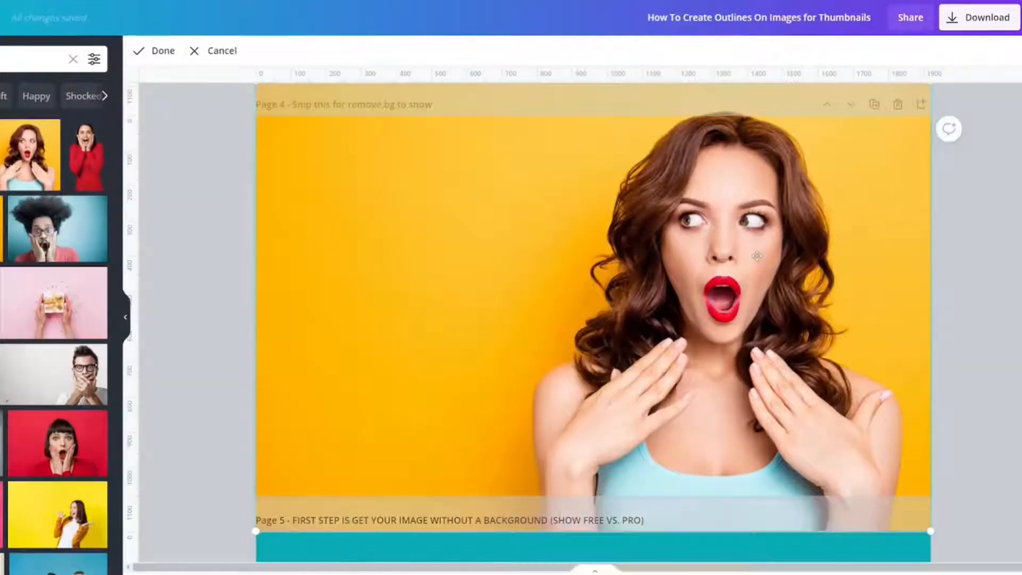
{"action": "left_click_drag", "start_coordinate": [762, 260], "coordinate": [790, 174]}
Step: Detach the photo from the background, enlarge it, and start a screen capture of it
{"action": "right_click", "coordinate": [761, 266]}
{"action": "left_click", "coordinate": [226, 285]}
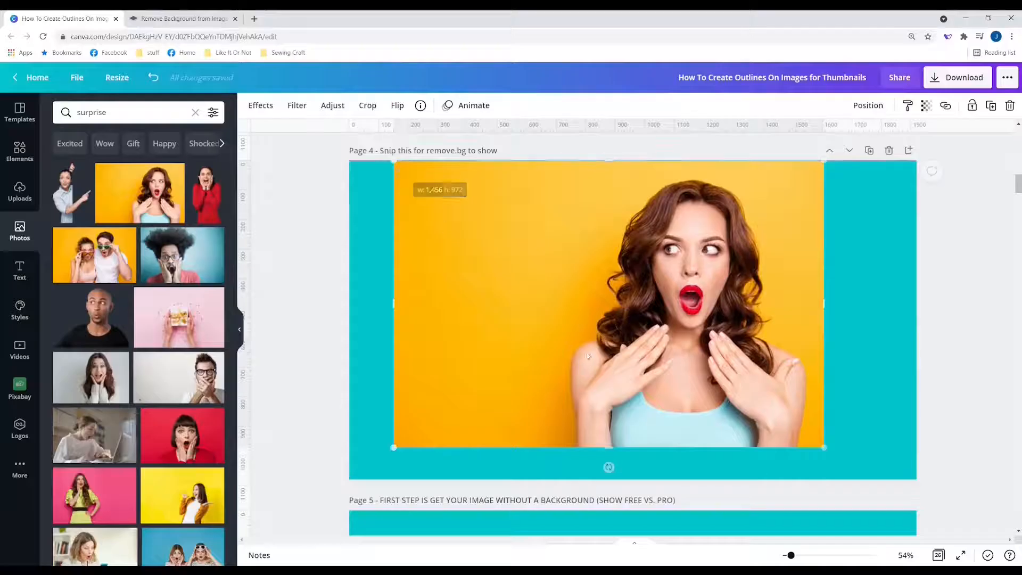
{"action": "left_click_drag", "start_coordinate": [823, 447], "coordinate": [871, 478]}
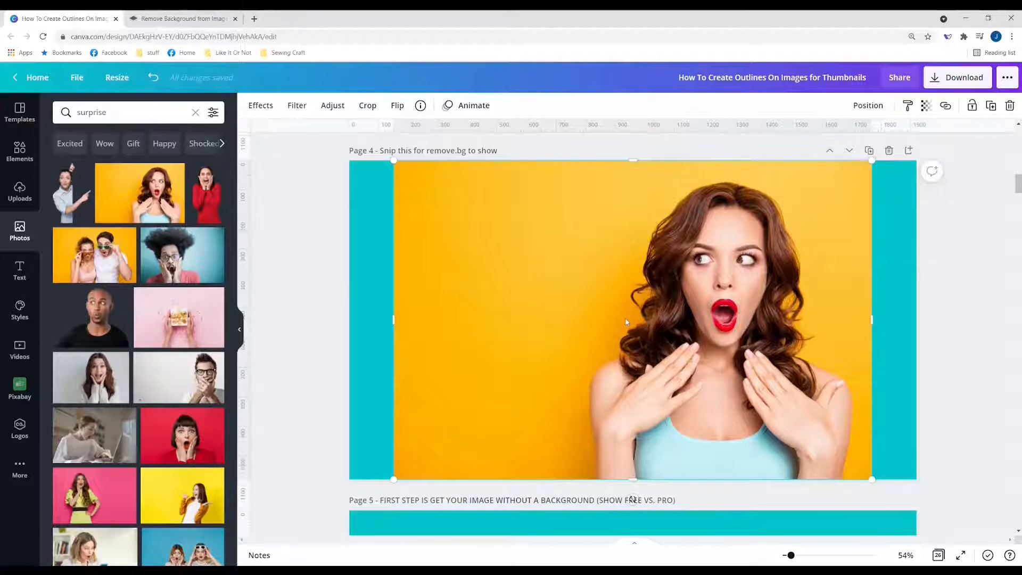
{"action": "key", "text": "shift+super+s"}
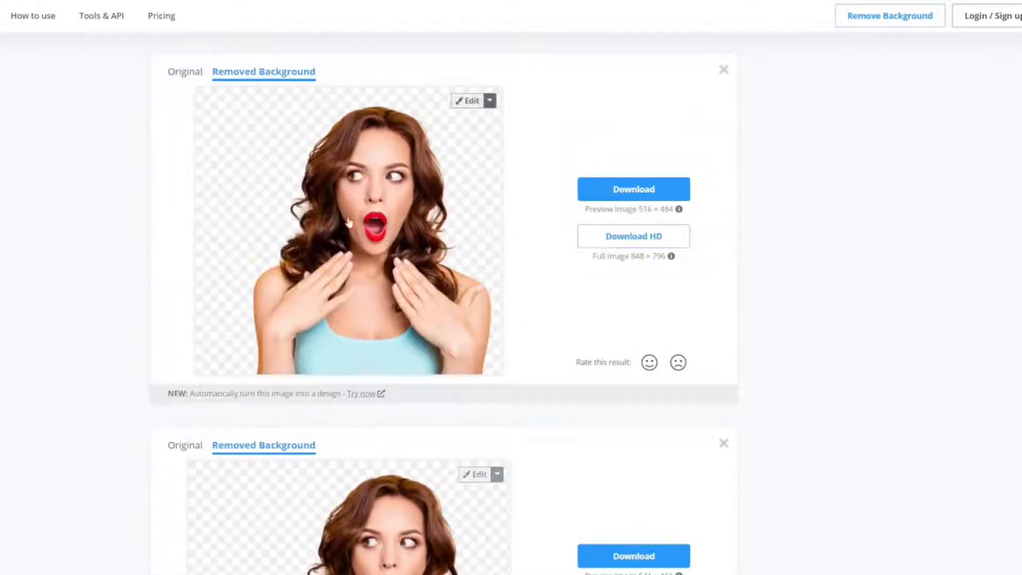
Step: Download the background-free woman cutout from remove.bg as a PNG
{"action": "left_click", "coordinate": [642, 194]}
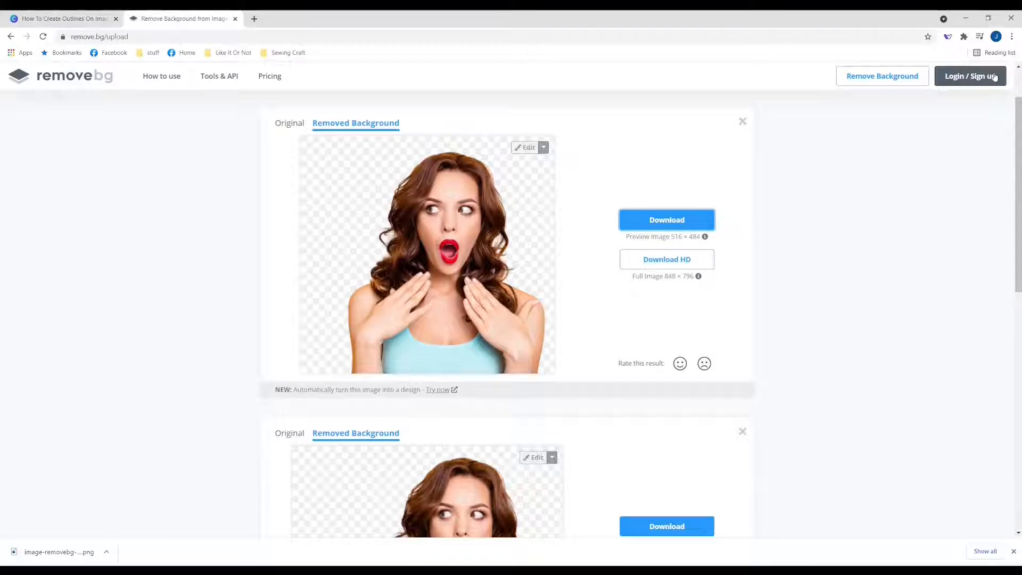
Step: Upload the downloaded cutout to Canva and delete the yellow-background photo from page 4
{"action": "left_click", "coordinate": [64, 19]}
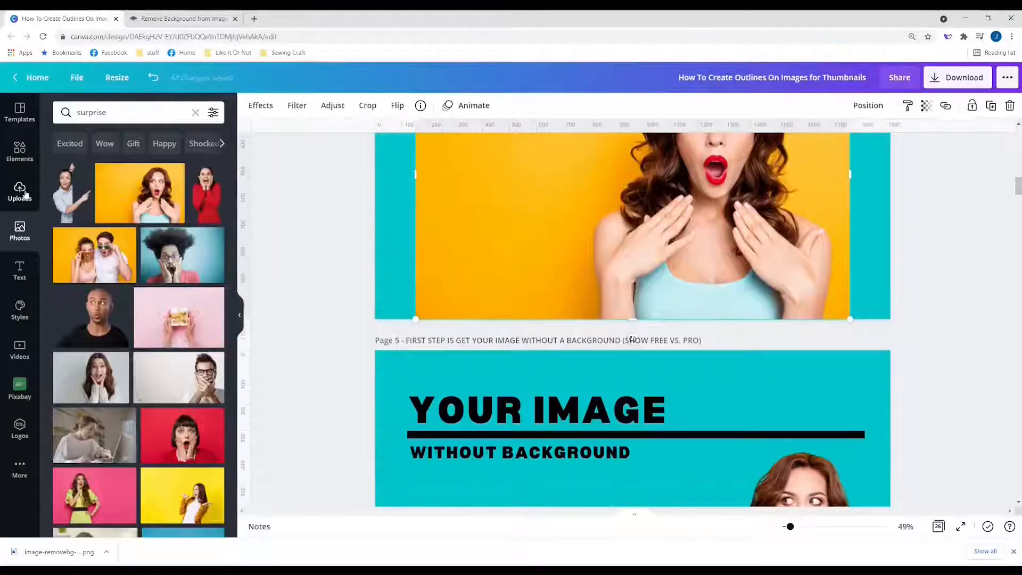
{"action": "left_click", "coordinate": [20, 192]}
{"action": "left_click", "coordinate": [116, 139]}
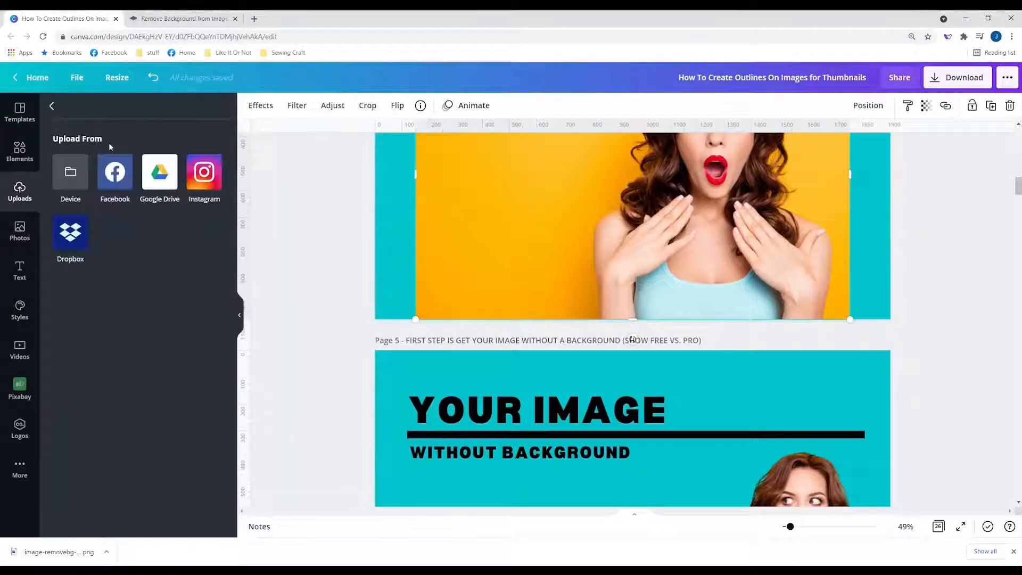
{"action": "left_click", "coordinate": [72, 179]}
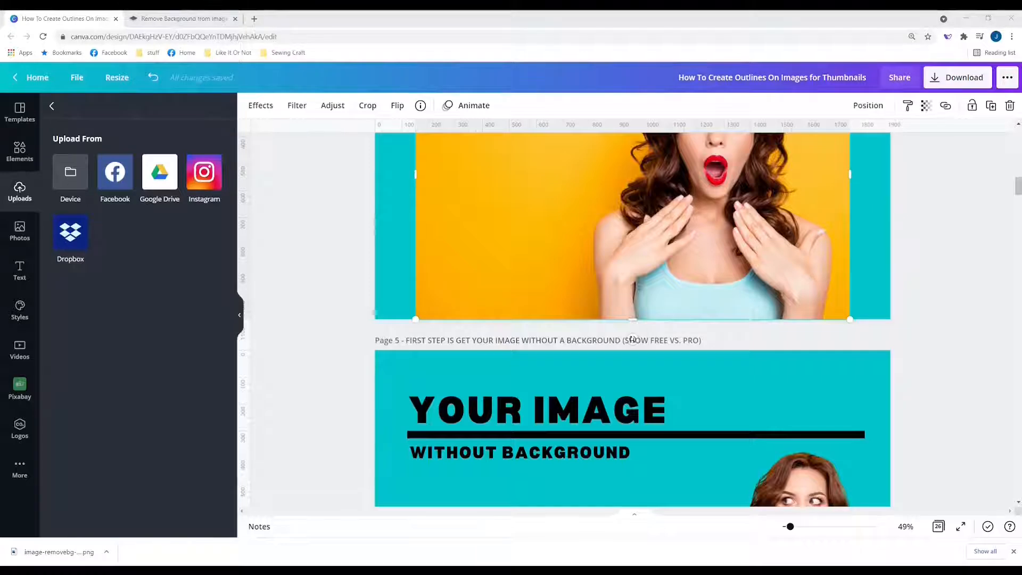
{"action": "left_click", "coordinate": [646, 220]}
{"action": "key", "text": "Delete"}
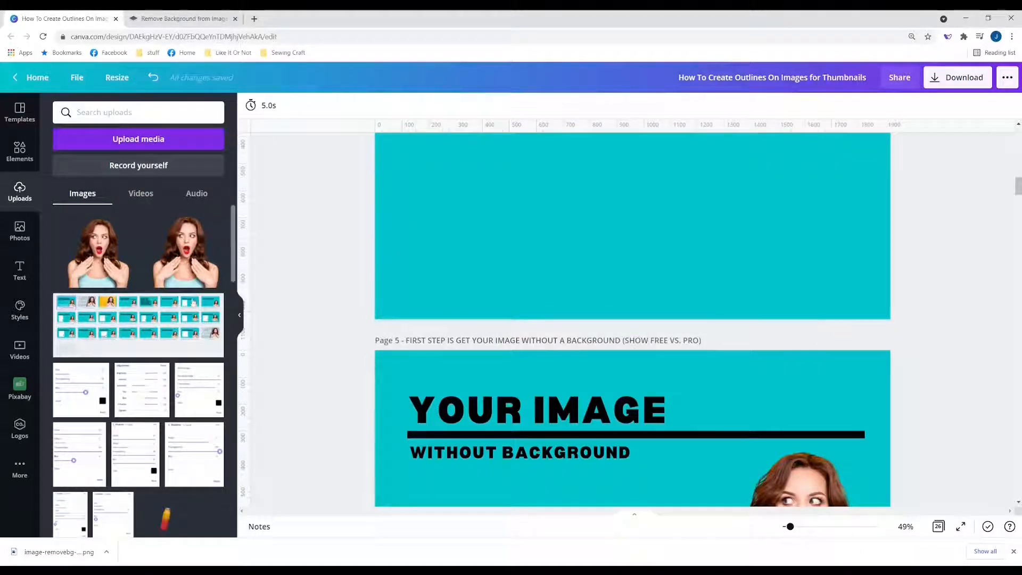
Step: Place two woman cutouts on page 4
{"action": "left_click", "coordinate": [104, 249]}
{"action": "left_click_drag", "start_coordinate": [637, 242], "coordinate": [540, 265]}
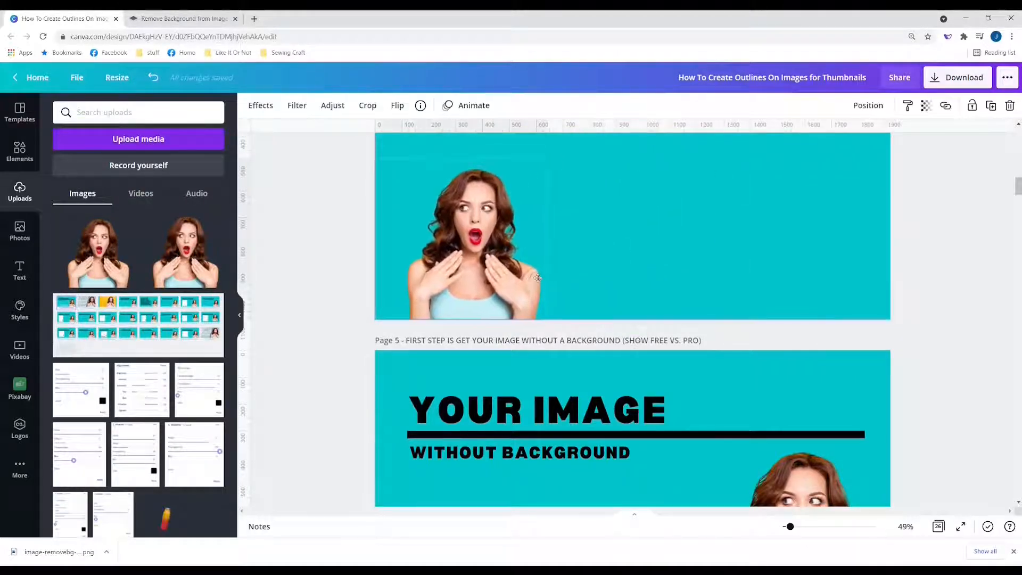
{"action": "scroll", "coordinate": [682, 271], "scroll_direction": "up", "scroll_amount": 4}
{"action": "scroll", "coordinate": [682, 271], "scroll_direction": "up", "scroll_amount": 2}
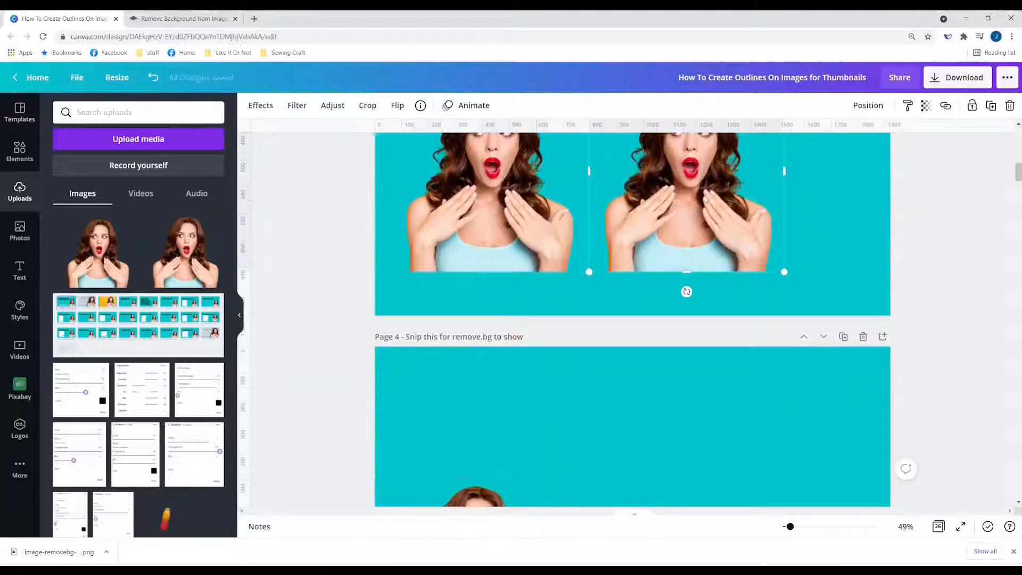
{"action": "left_click_drag", "start_coordinate": [707, 201], "coordinate": [708, 439]}
{"action": "left_click_drag", "start_coordinate": [715, 391], "coordinate": [724, 347]}
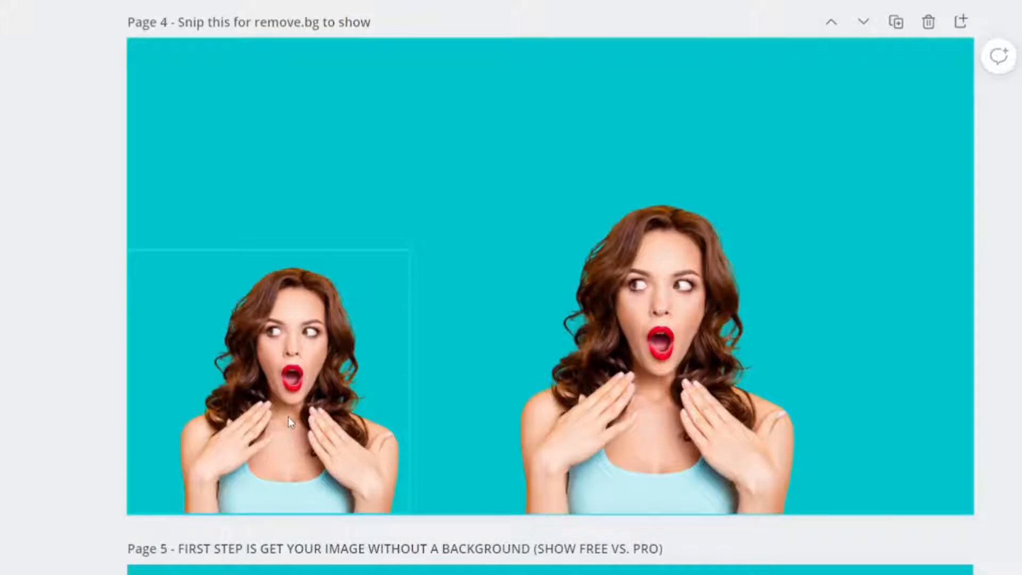
Step: Enlarge both cutouts so they fill page 4 side by side
{"action": "left_click", "coordinate": [397, 261]}
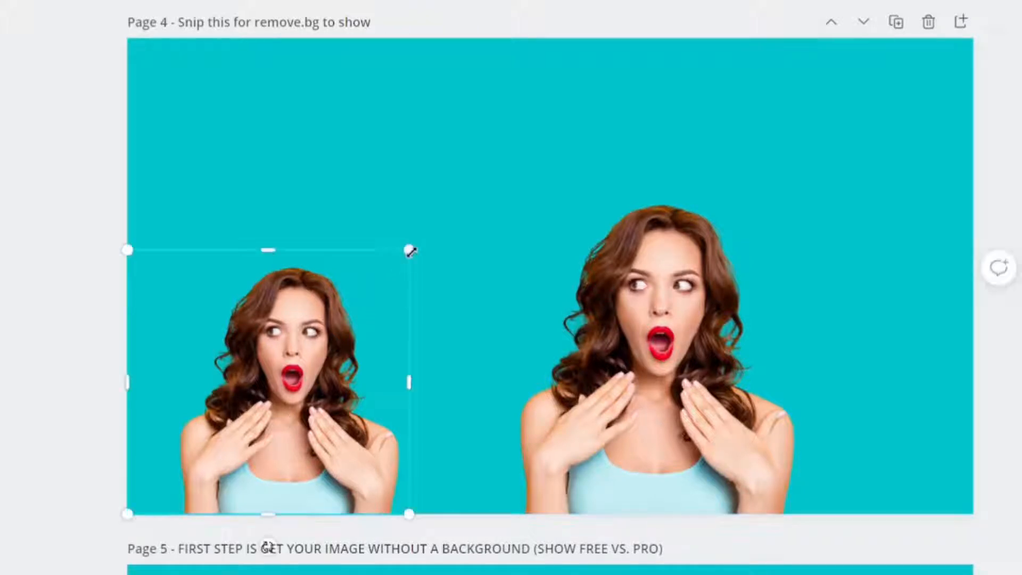
{"action": "left_click_drag", "start_coordinate": [408, 246], "coordinate": [938, 36]}
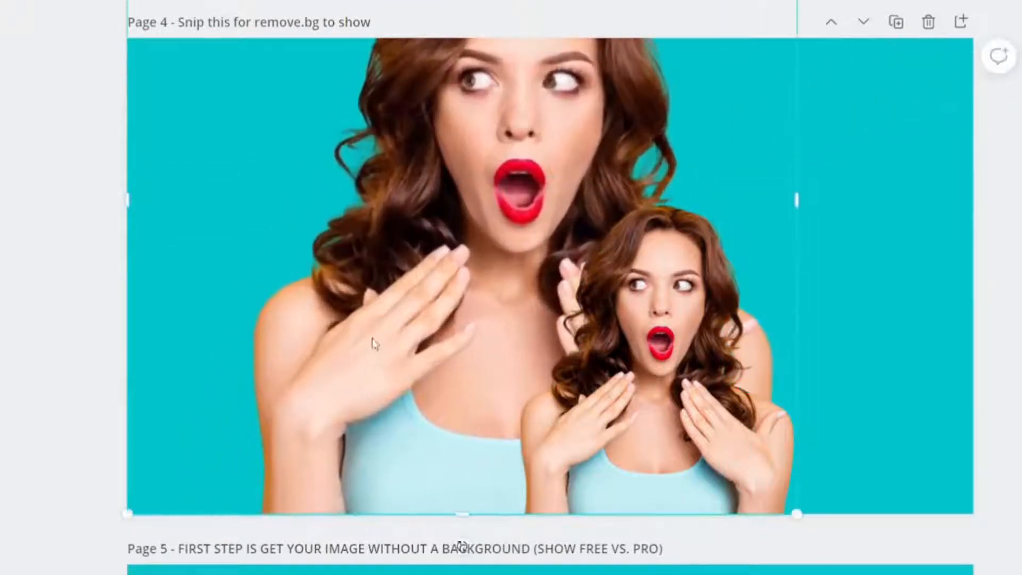
{"action": "left_click", "coordinate": [602, 357]}
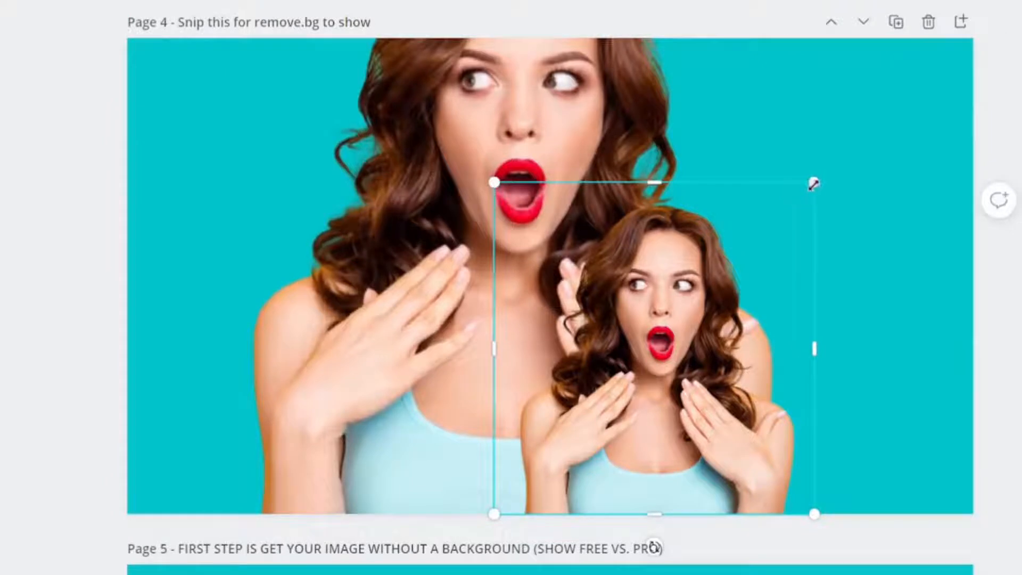
{"action": "left_click_drag", "start_coordinate": [814, 182], "coordinate": [1021, 1]}
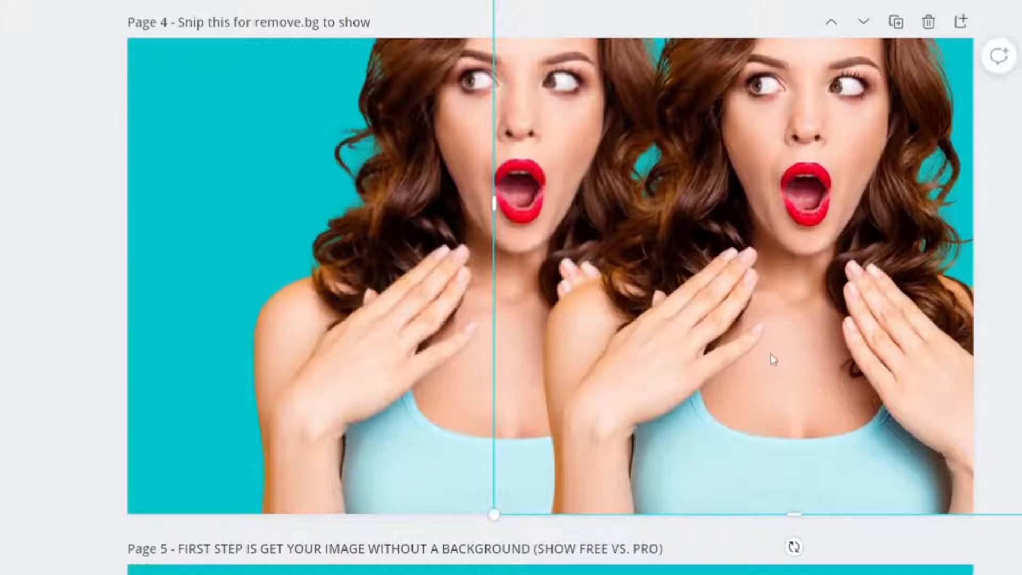
{"action": "left_click", "coordinate": [332, 476]}
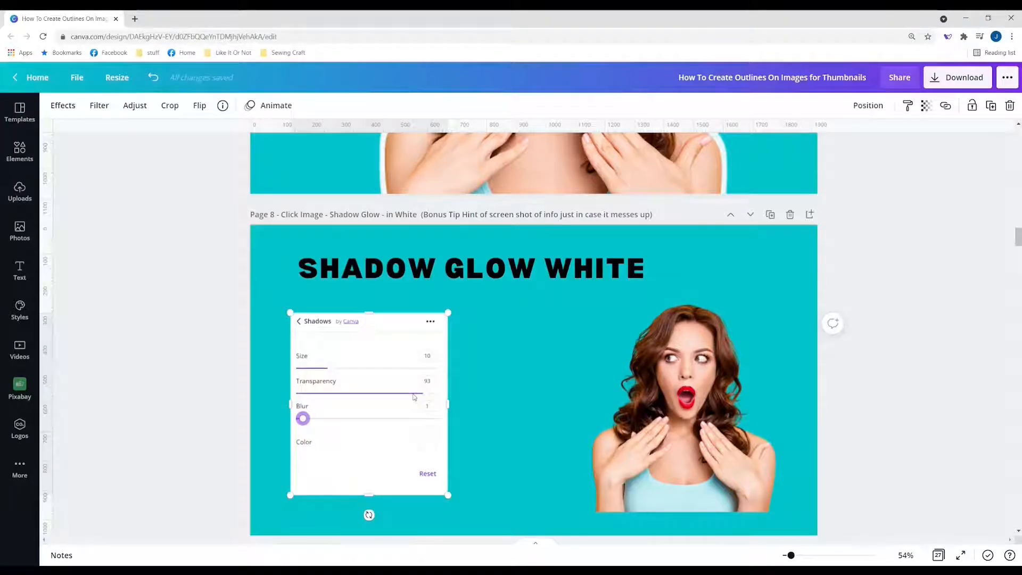
Step: Browse the photo effects, preview Code Art, then apply the Glow shadow to the woman
{"action": "scroll", "coordinate": [414, 396], "scroll_direction": "down", "scroll_amount": 3}
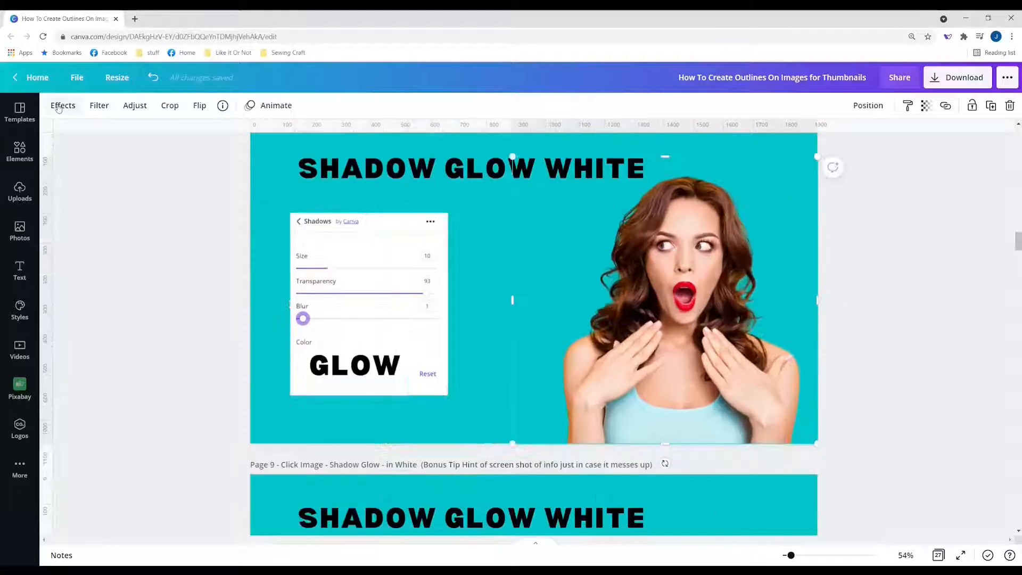
{"action": "left_click", "coordinate": [61, 105]}
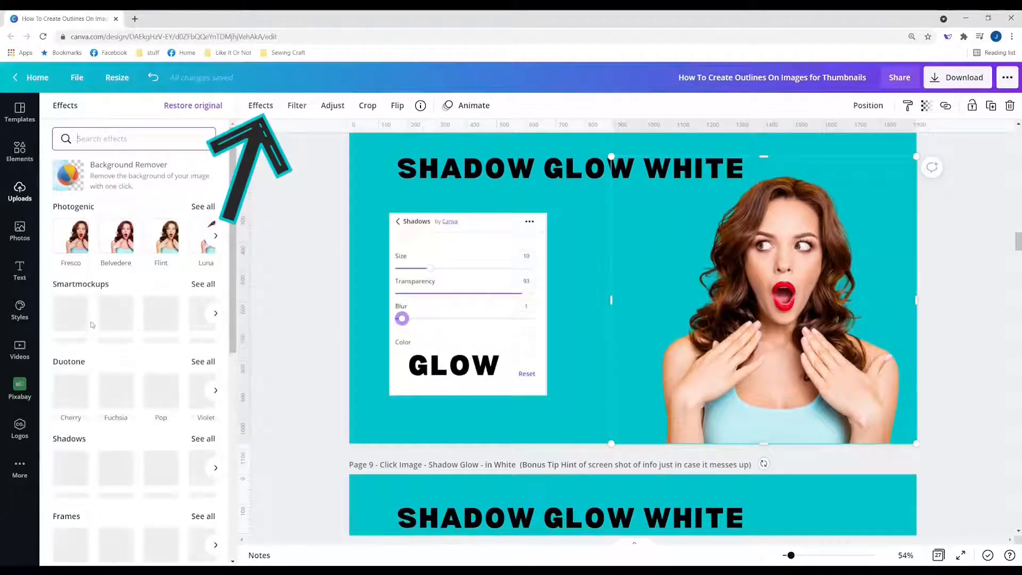
{"action": "scroll", "coordinate": [92, 323], "scroll_direction": "down", "scroll_amount": 1}
{"action": "scroll", "coordinate": [65, 295], "scroll_direction": "down", "scroll_amount": 1}
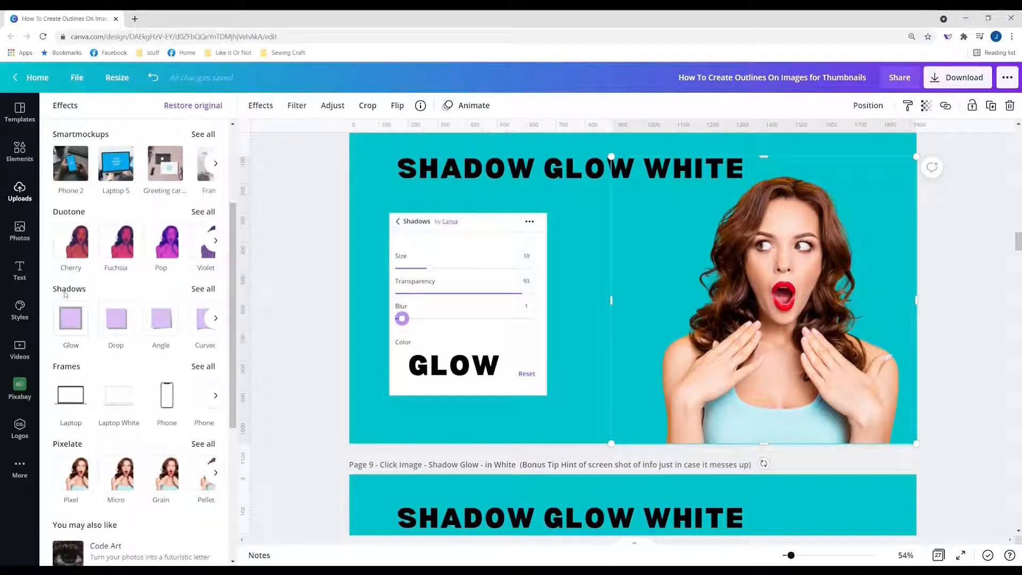
{"action": "scroll", "coordinate": [65, 298], "scroll_direction": "down", "scroll_amount": 3}
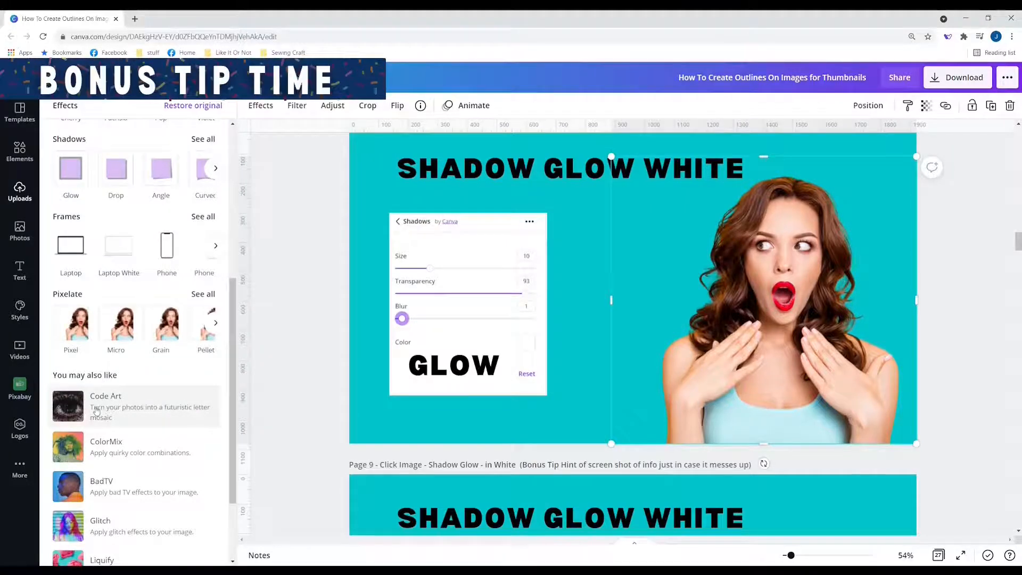
{"action": "left_click", "coordinate": [96, 410]}
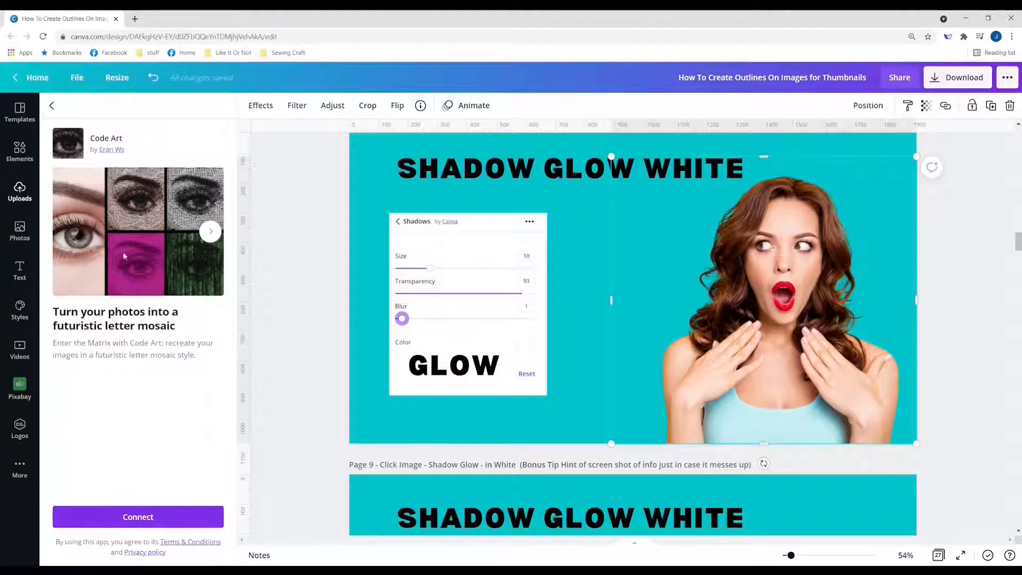
{"action": "left_click", "coordinate": [52, 105]}
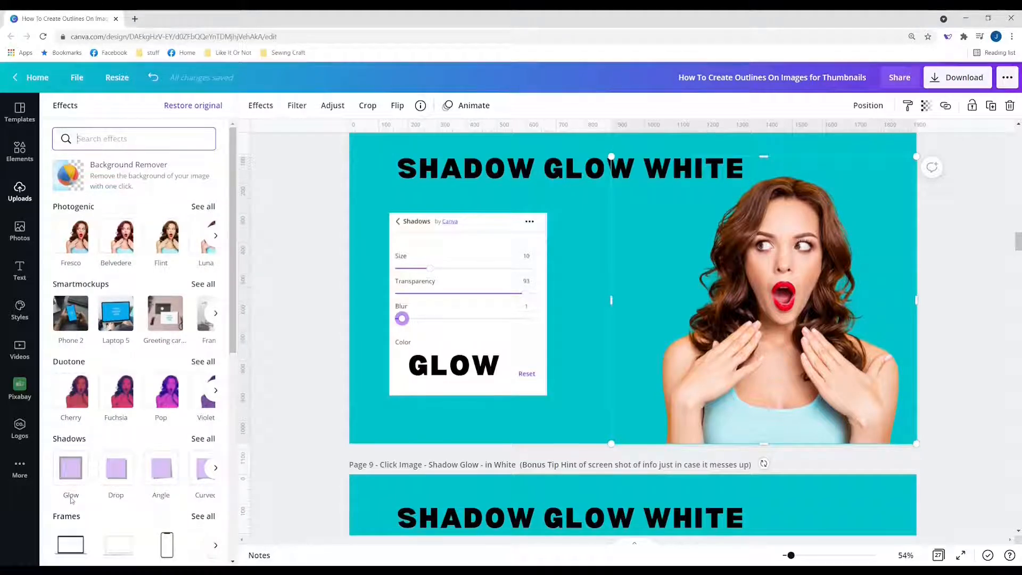
{"action": "left_click", "coordinate": [70, 469]}
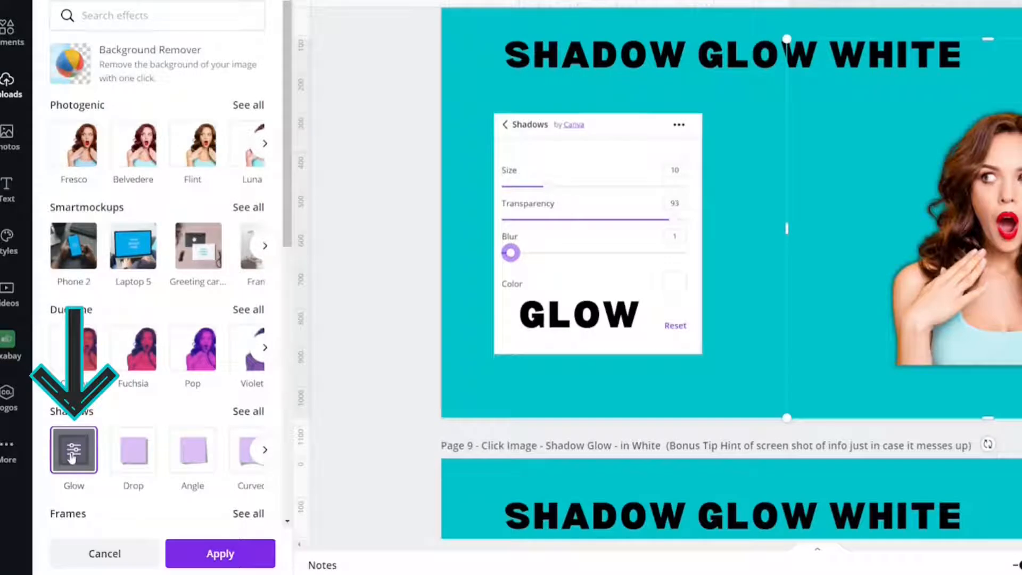
Step: Set the Glow shadow to Size 10, Transparency 93 and Blur 1
{"action": "left_click", "coordinate": [73, 452]}
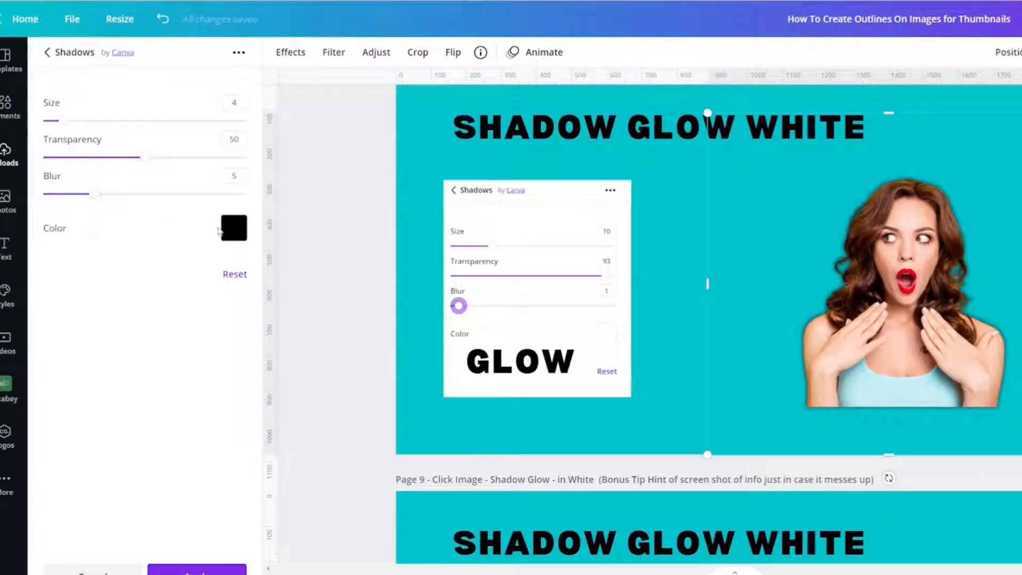
{"action": "double_click", "coordinate": [233, 102]}
{"action": "type", "text": "10"}
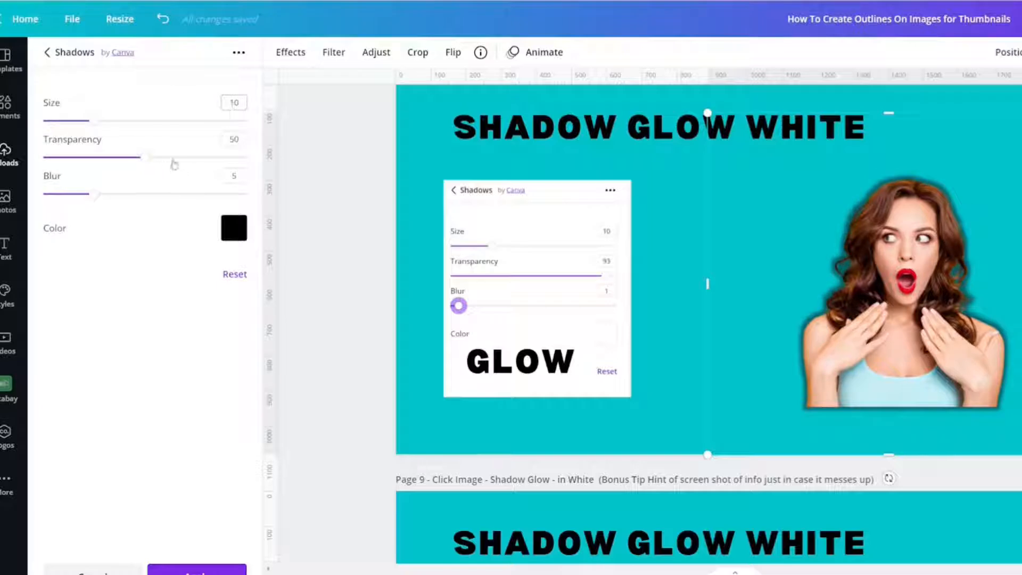
{"action": "double_click", "coordinate": [229, 138]}
{"action": "type", "text": "93"}
{"action": "key", "text": "Return"}
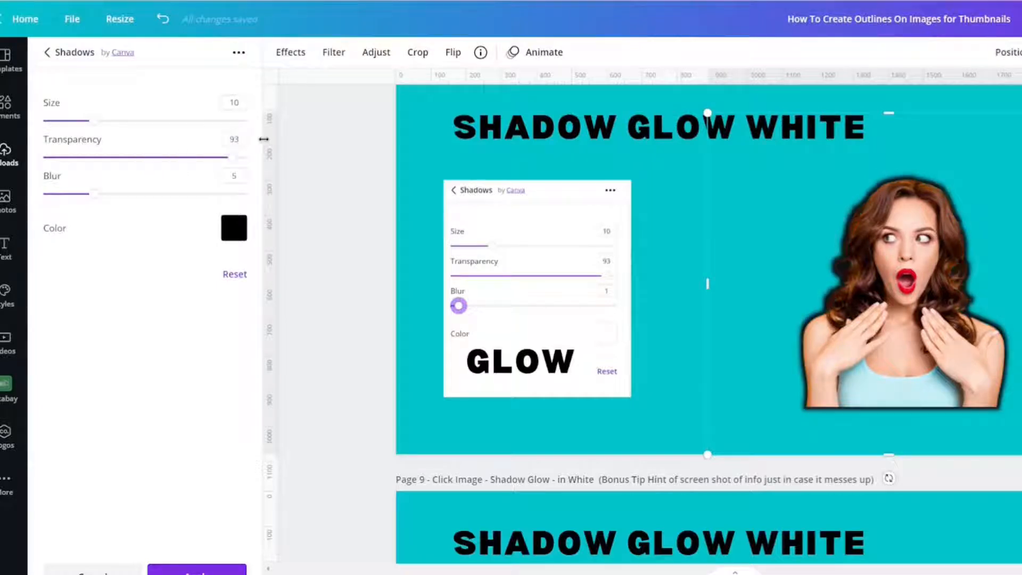
{"action": "double_click", "coordinate": [233, 176]}
{"action": "type", "text": "1"}
{"action": "key", "text": "Return"}
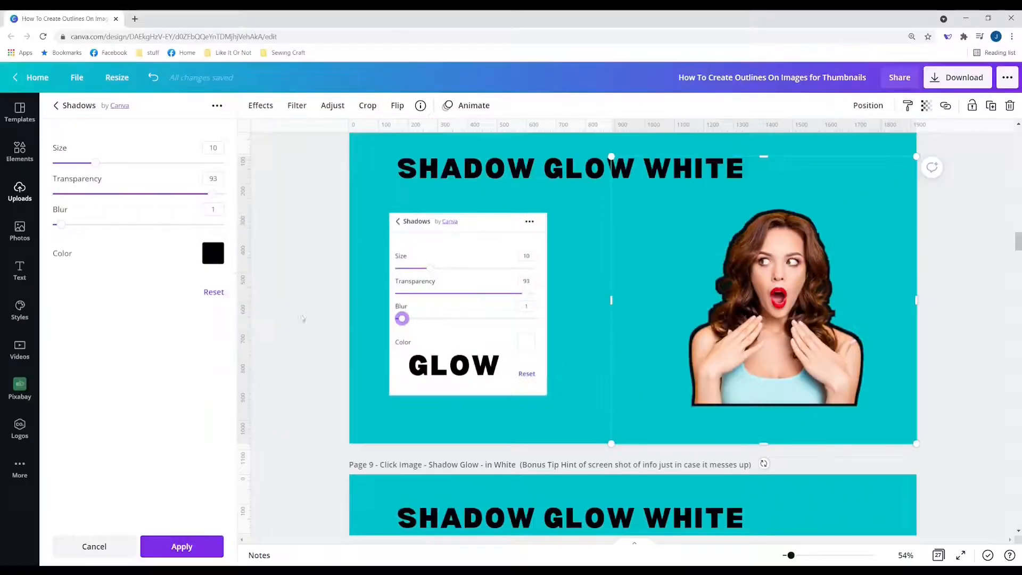
Step: Make the glow white and enlarge the woman photo to fill Page 9's right side
{"action": "left_click", "coordinate": [213, 253]}
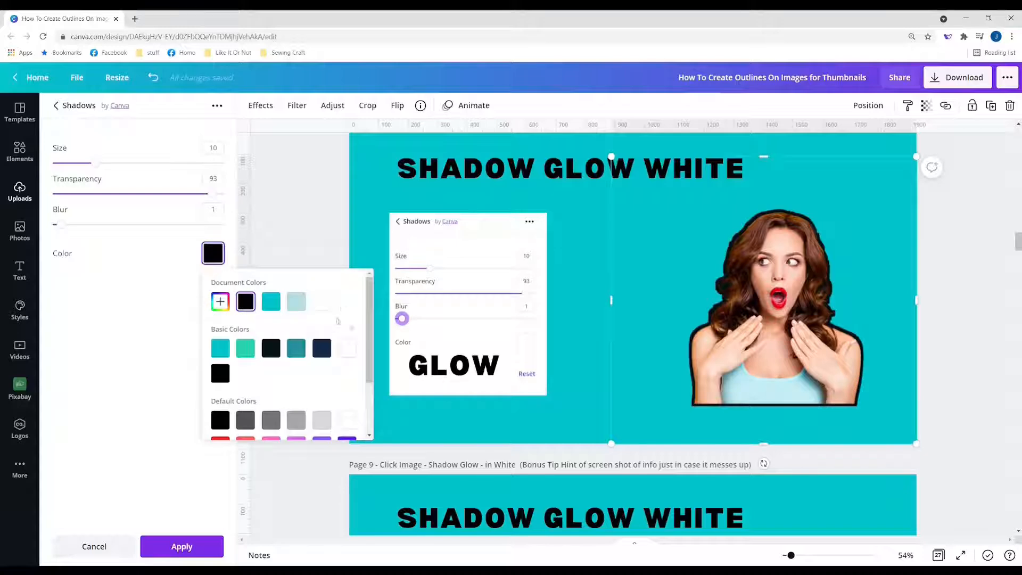
{"action": "left_click", "coordinate": [322, 301]}
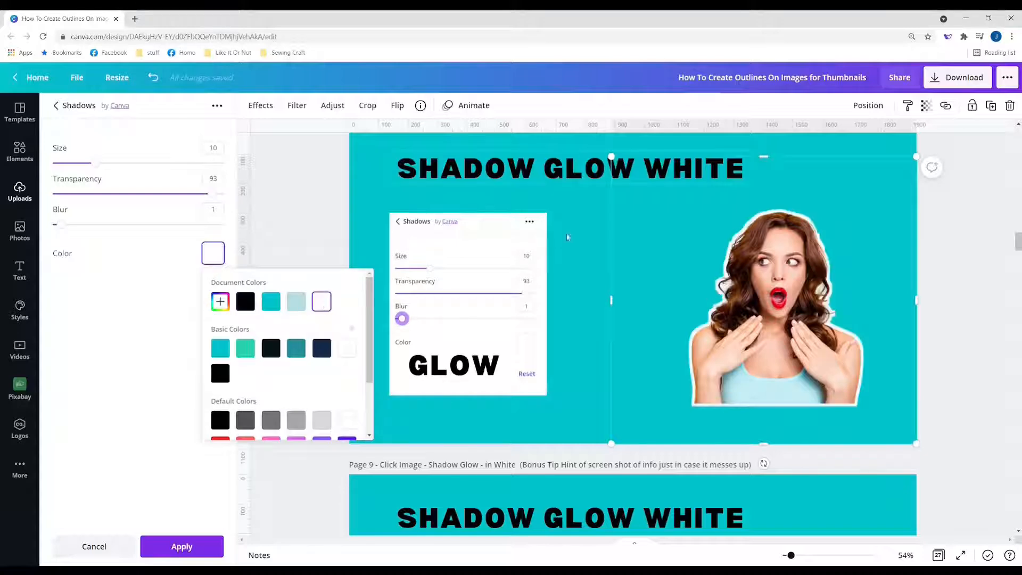
{"action": "left_click_drag", "start_coordinate": [610, 445], "coordinate": [552, 498]}
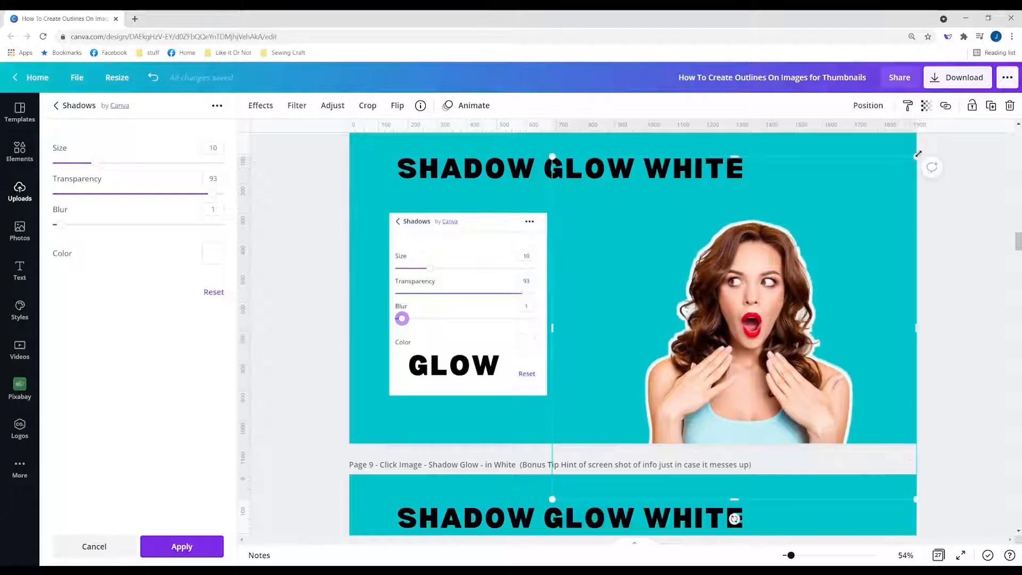
{"action": "left_click_drag", "start_coordinate": [918, 154], "coordinate": [1017, 87]}
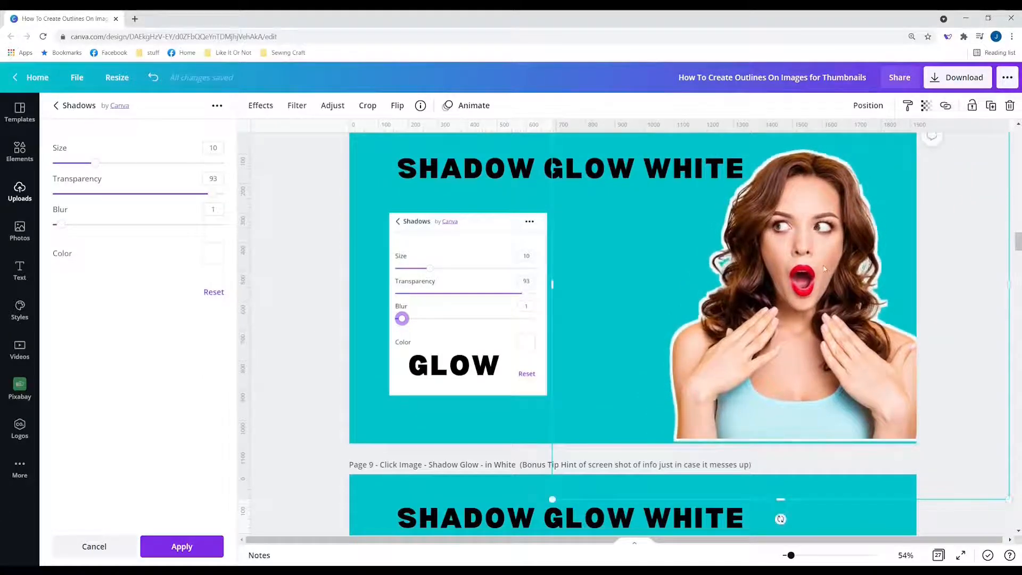
{"action": "left_click_drag", "start_coordinate": [824, 269], "coordinate": [811, 268]}
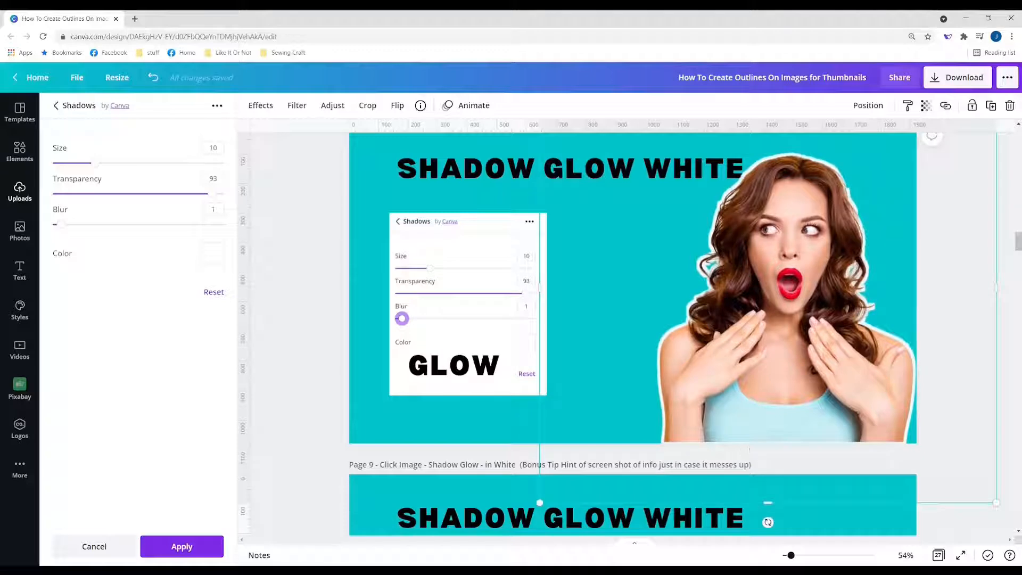
{"action": "left_click_drag", "start_coordinate": [763, 376], "coordinate": [763, 379]}
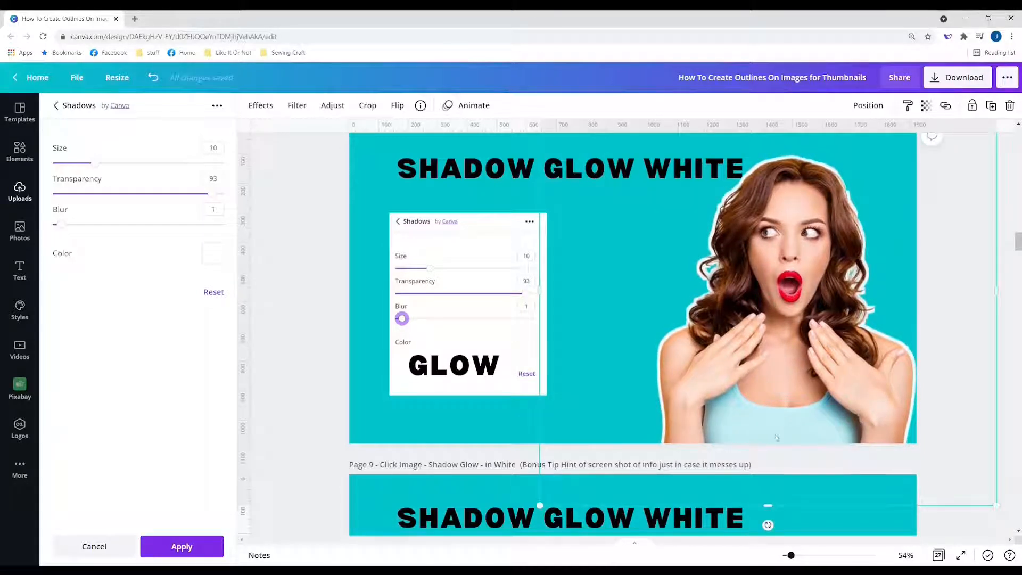
Step: Keep the white glow, then add a Drop shadow to Page 10's woman photo
{"action": "left_click", "coordinate": [179, 548]}
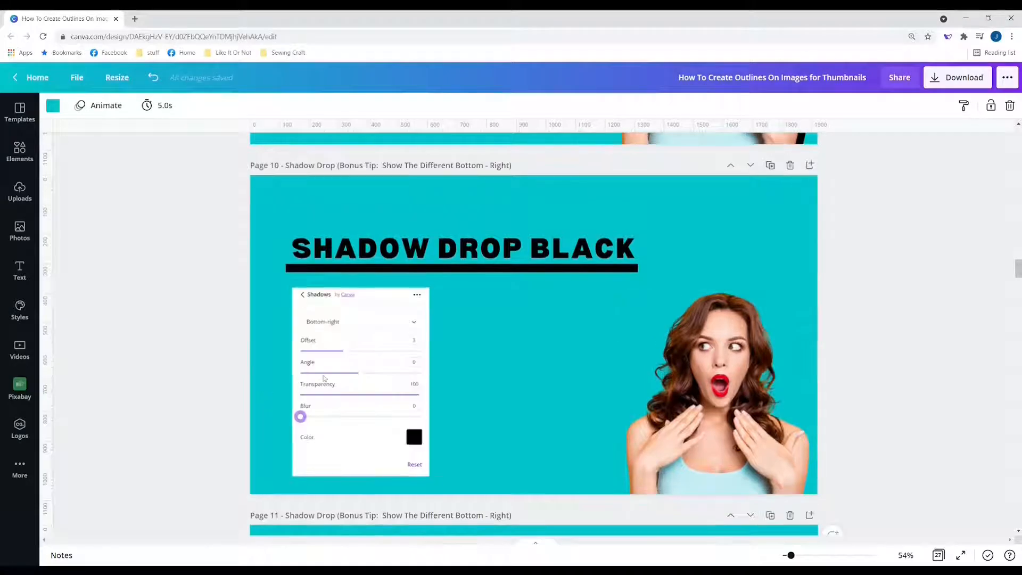
{"action": "left_click", "coordinate": [395, 423]}
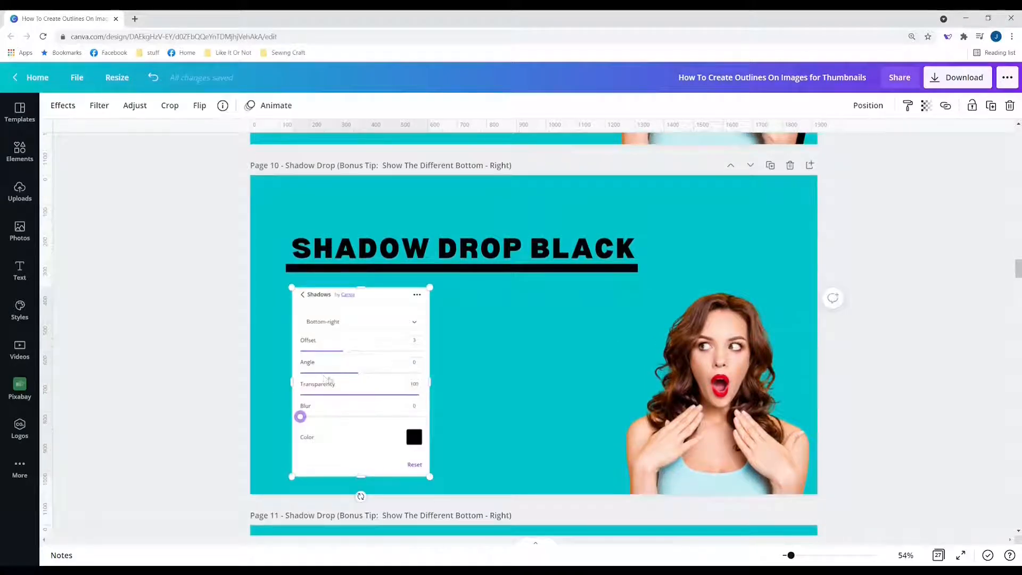
{"action": "scroll", "coordinate": [328, 379], "scroll_direction": "up", "scroll_amount": 3}
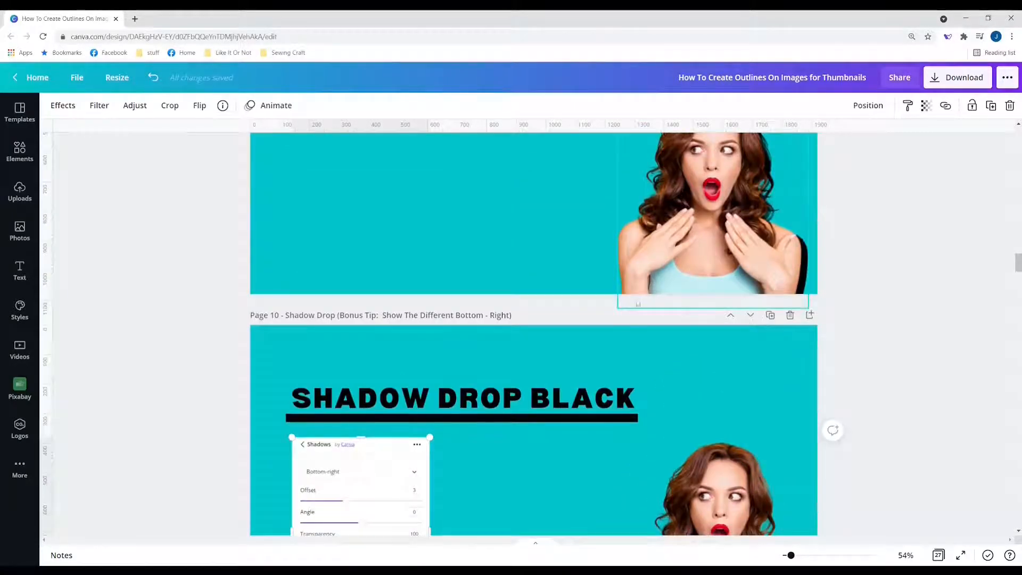
{"action": "scroll", "coordinate": [325, 495], "scroll_direction": "down", "scroll_amount": 3}
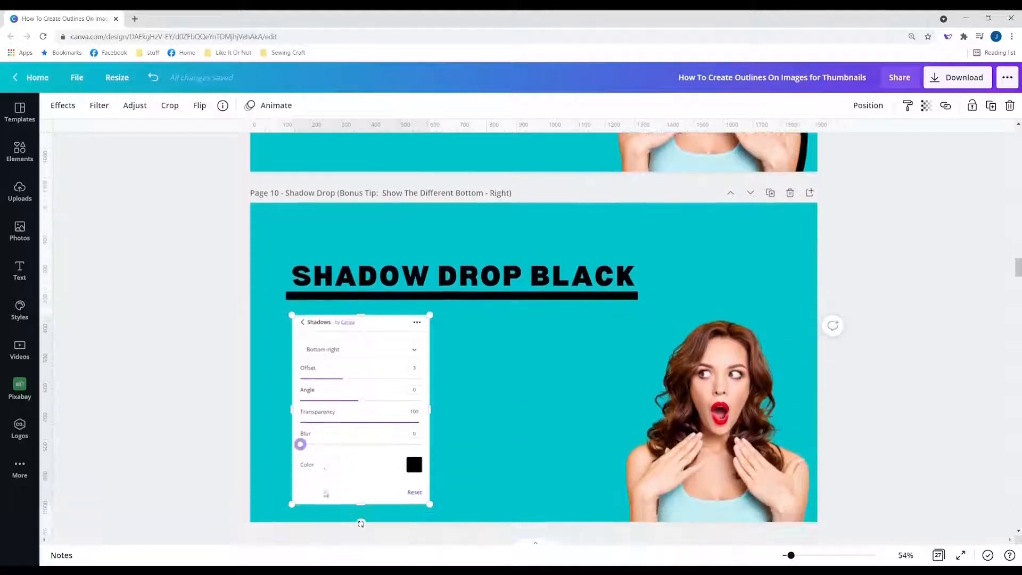
{"action": "left_click", "coordinate": [686, 420]}
{"action": "left_click", "coordinate": [63, 105]}
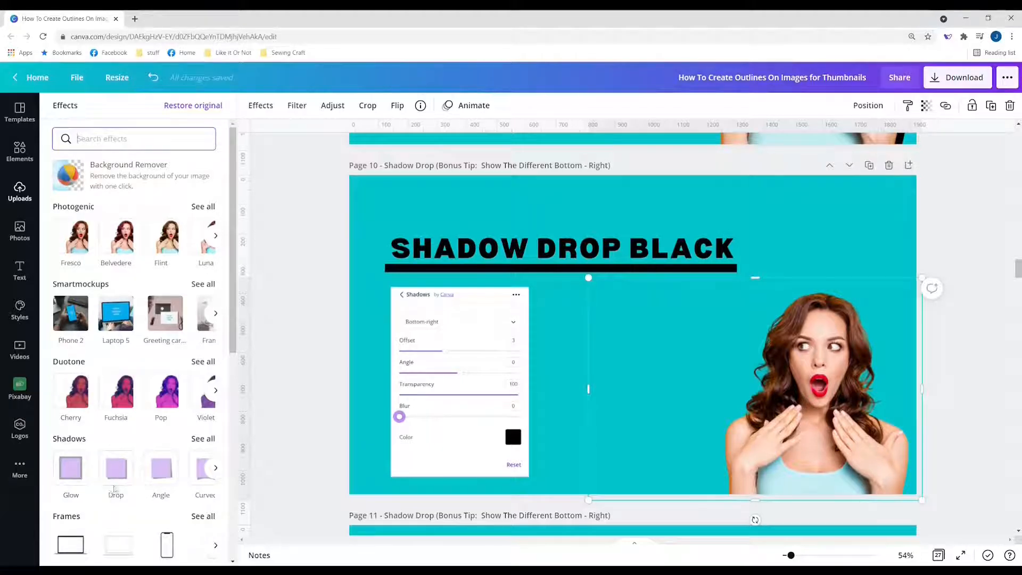
{"action": "left_click", "coordinate": [118, 476]}
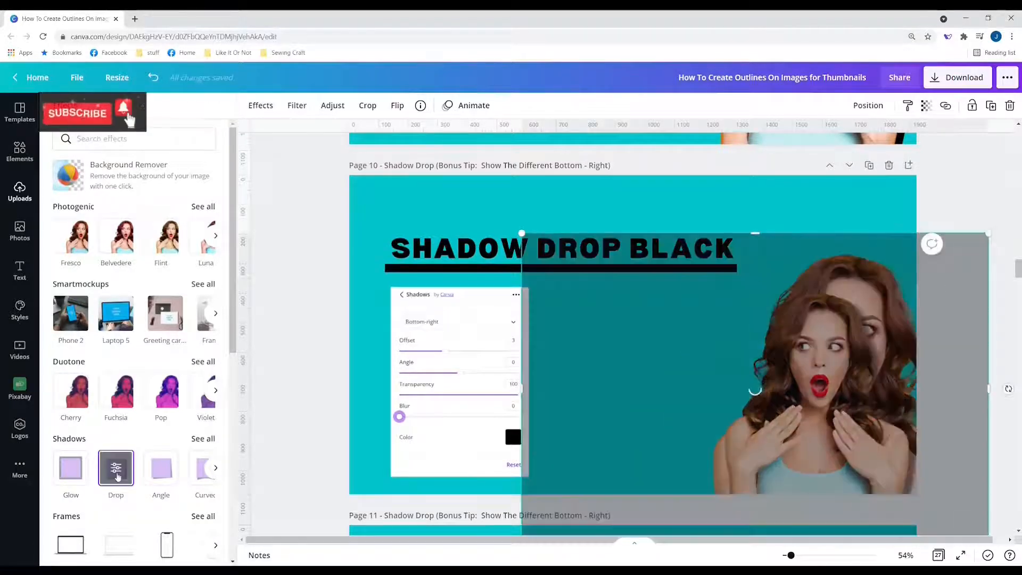
{"action": "left_click", "coordinate": [116, 469]}
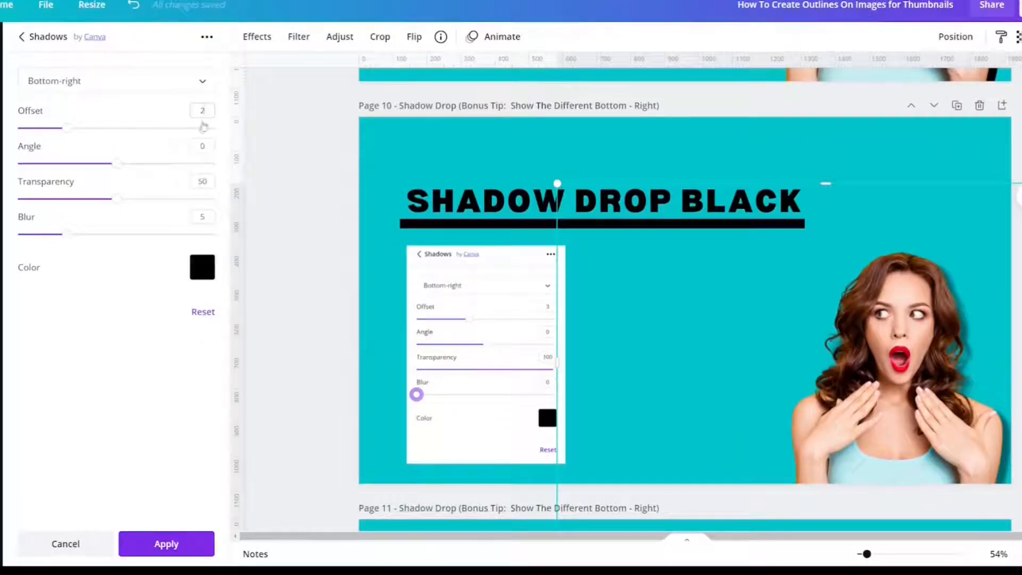
Step: Set the drop shadow to Offset 3, Transparency 100 and Blur 0
{"action": "double_click", "coordinate": [202, 110]}
{"action": "left_click", "coordinate": [68, 131]}
{"action": "left_click_drag", "start_coordinate": [72, 137], "coordinate": [86, 137]}
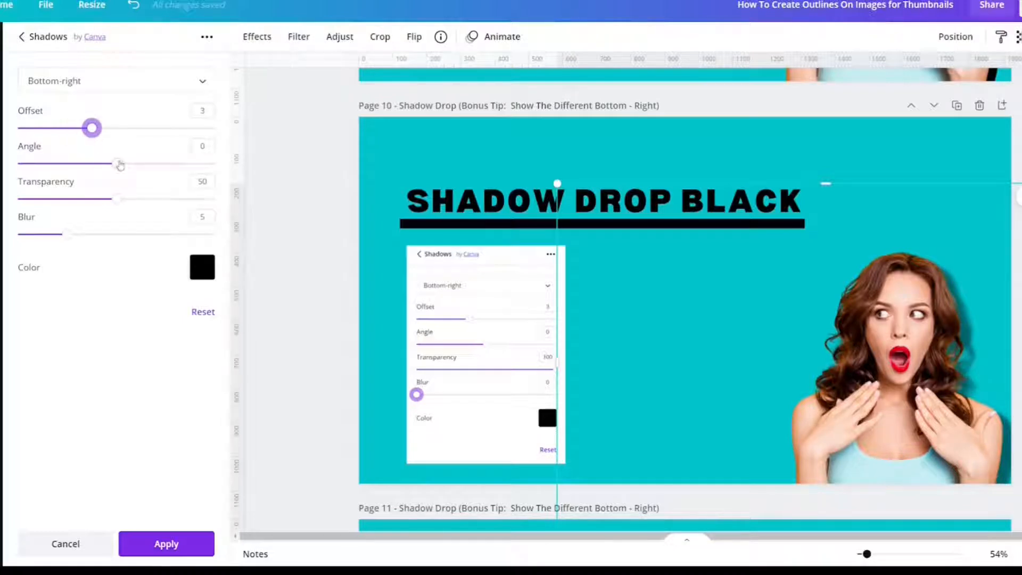
{"action": "left_click_drag", "start_coordinate": [117, 199], "coordinate": [234, 193]}
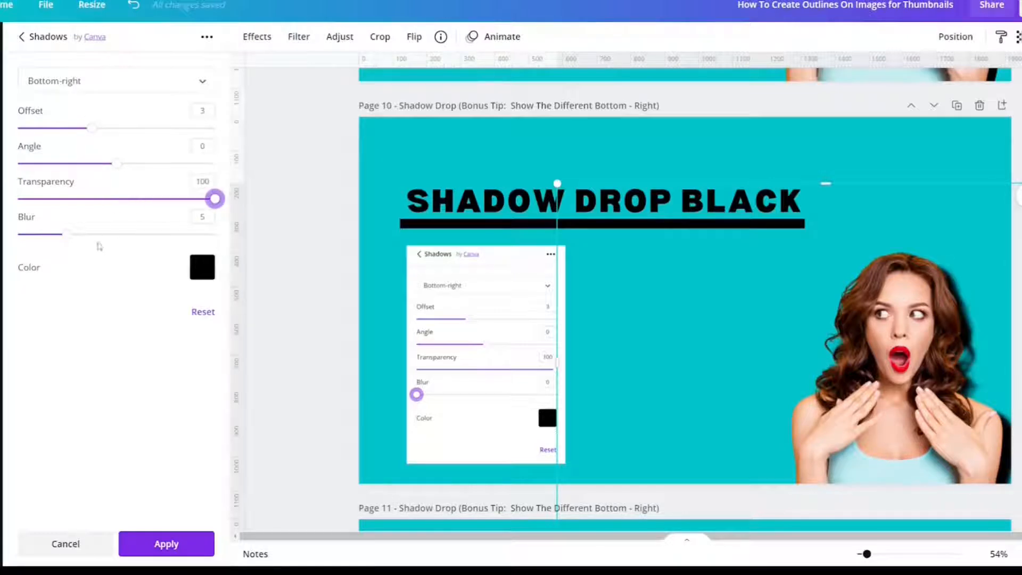
{"action": "left_click_drag", "start_coordinate": [68, 234], "coordinate": [18, 234]}
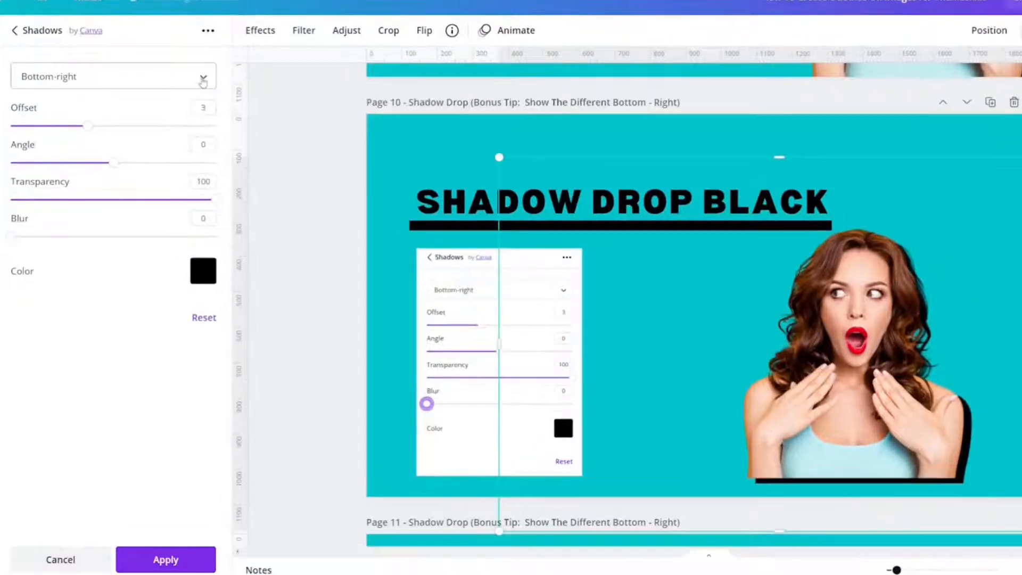
Step: Preview the drop shadow at Top, Top-right, Right, Bottom-right and Bottom positions
{"action": "left_click", "coordinate": [203, 79]}
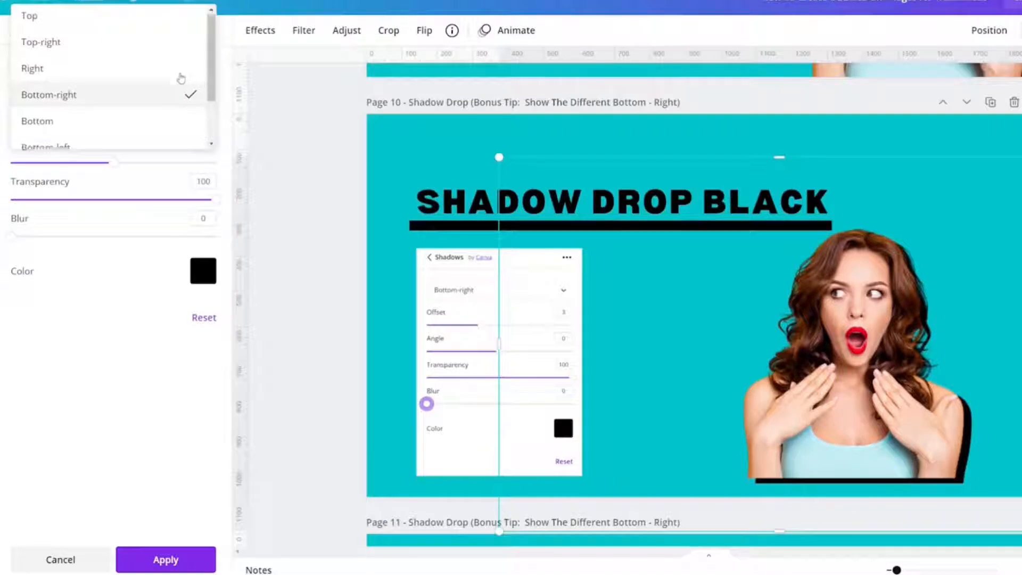
{"action": "scroll", "coordinate": [172, 86], "scroll_direction": "down", "scroll_amount": 1}
{"action": "scroll", "coordinate": [172, 86], "scroll_direction": "up", "scroll_amount": 1}
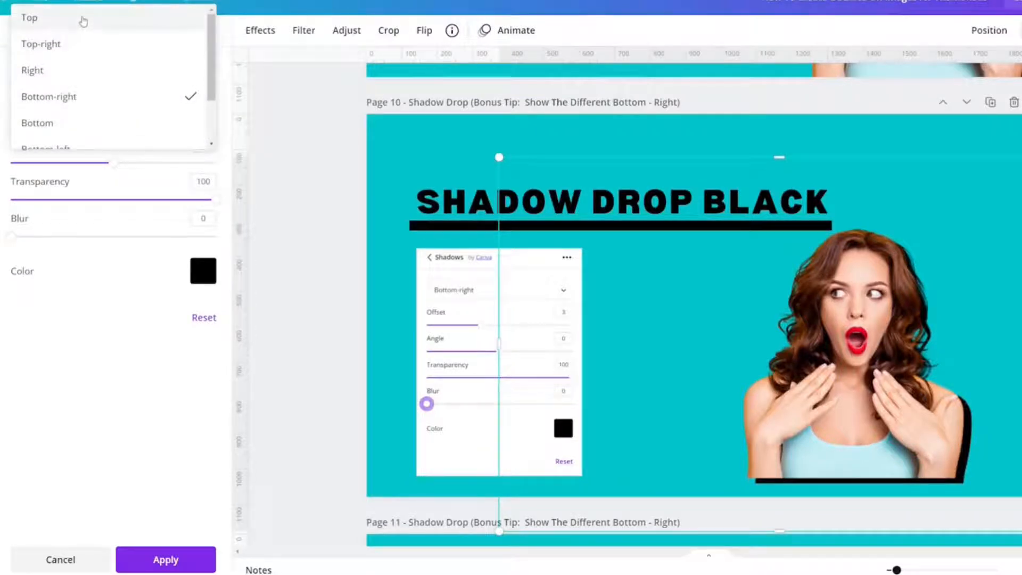
{"action": "left_click", "coordinate": [83, 21]}
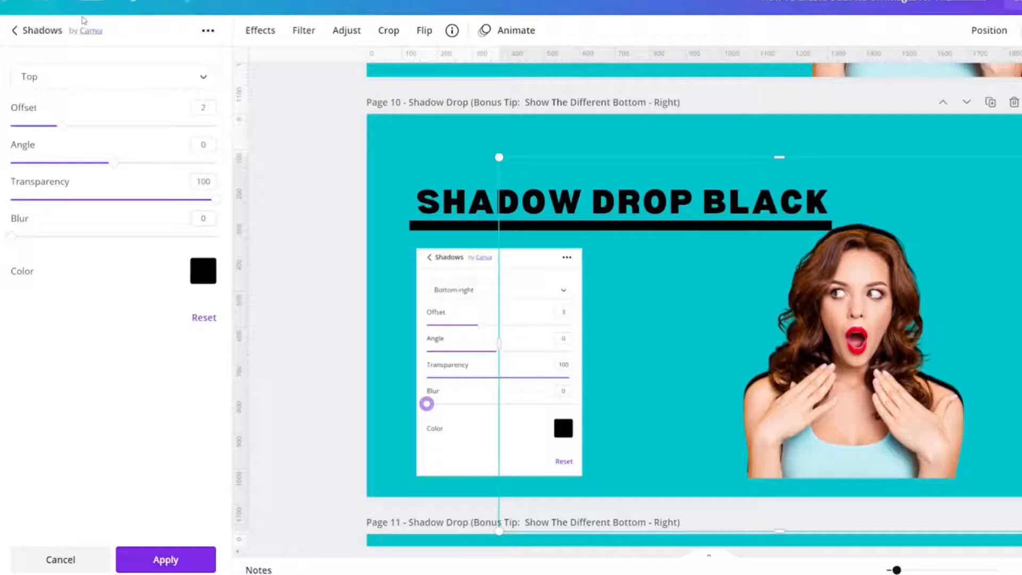
{"action": "left_click", "coordinate": [152, 75]}
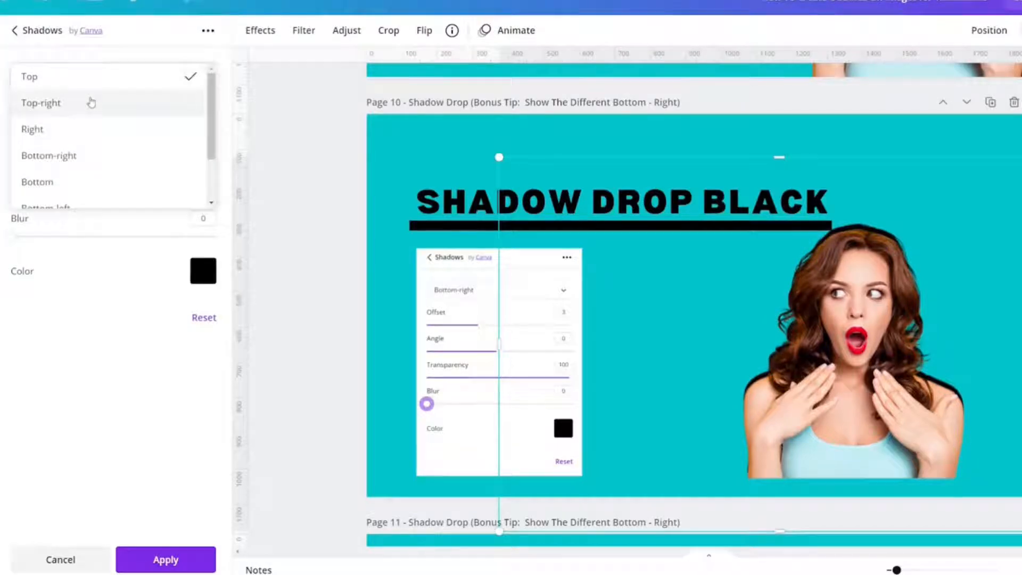
{"action": "left_click", "coordinate": [91, 100]}
{"action": "left_click", "coordinate": [91, 76]}
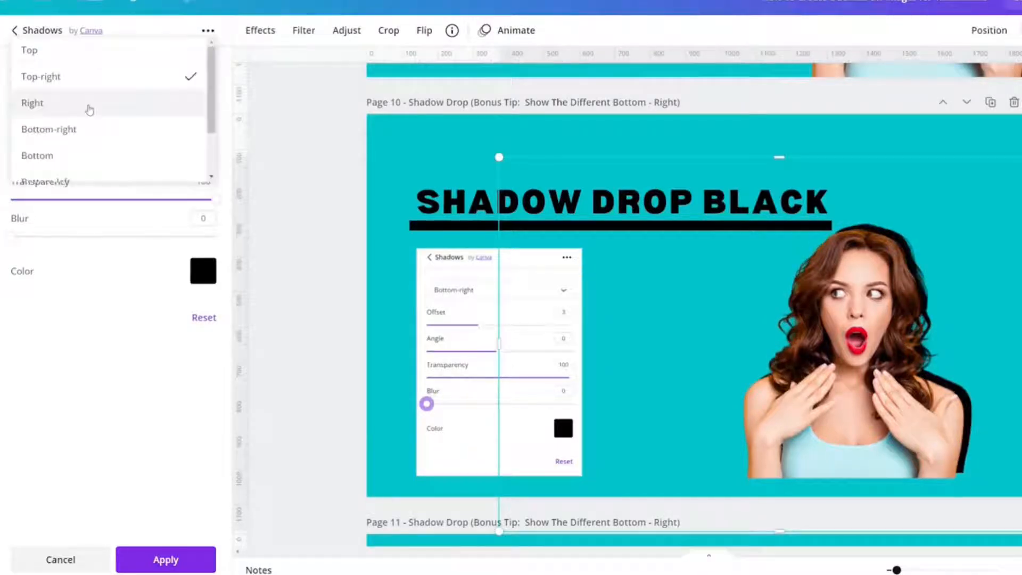
{"action": "left_click", "coordinate": [87, 105]}
{"action": "left_click", "coordinate": [94, 79]}
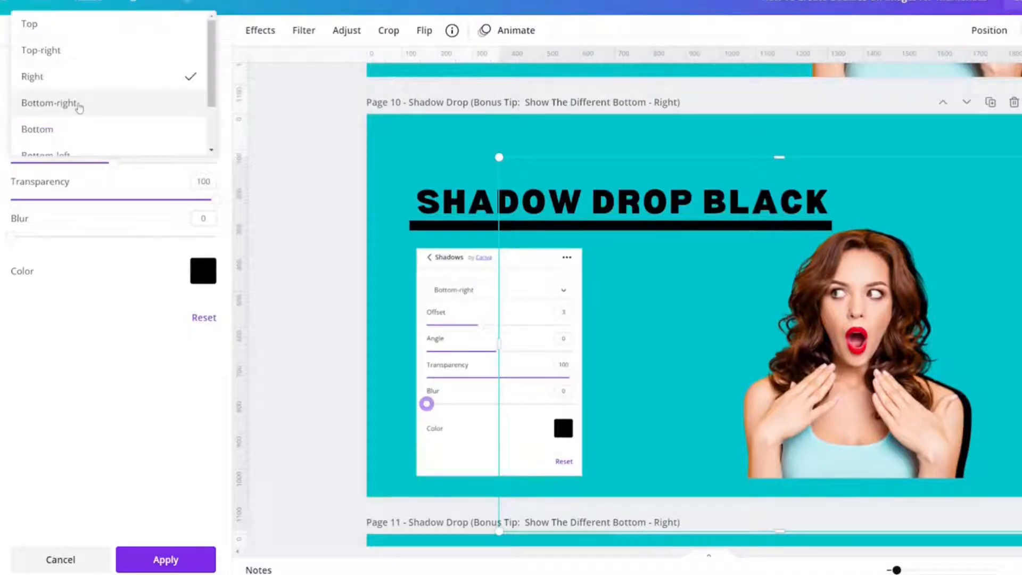
{"action": "left_click", "coordinate": [80, 106]}
{"action": "left_click", "coordinate": [84, 84]}
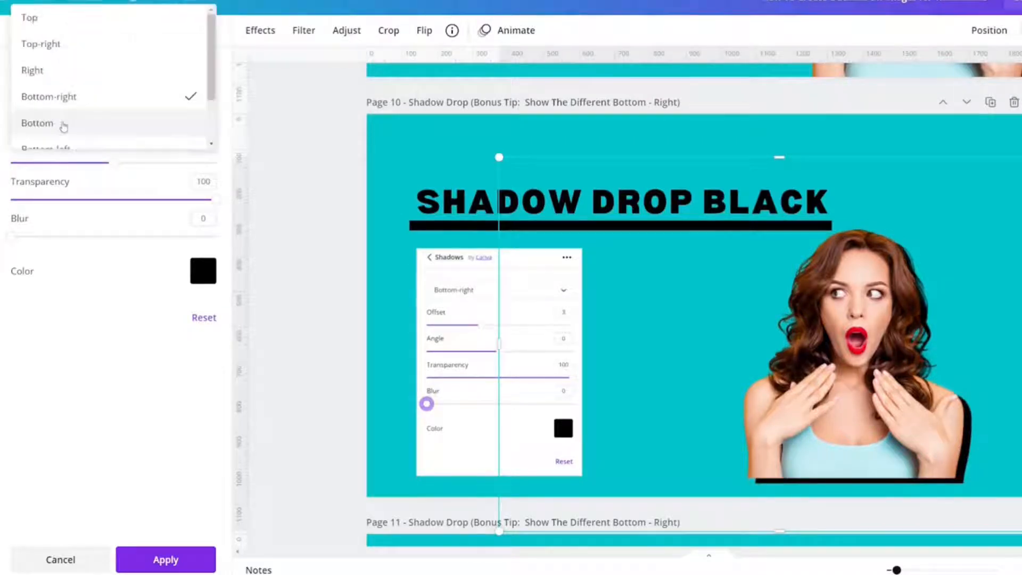
{"action": "left_click", "coordinate": [64, 125]}
Step: Try Left and Top-left, settle on Bottom-left, and move the photo left on page 10
{"action": "left_click", "coordinate": [70, 84]}
{"action": "left_click", "coordinate": [71, 82]}
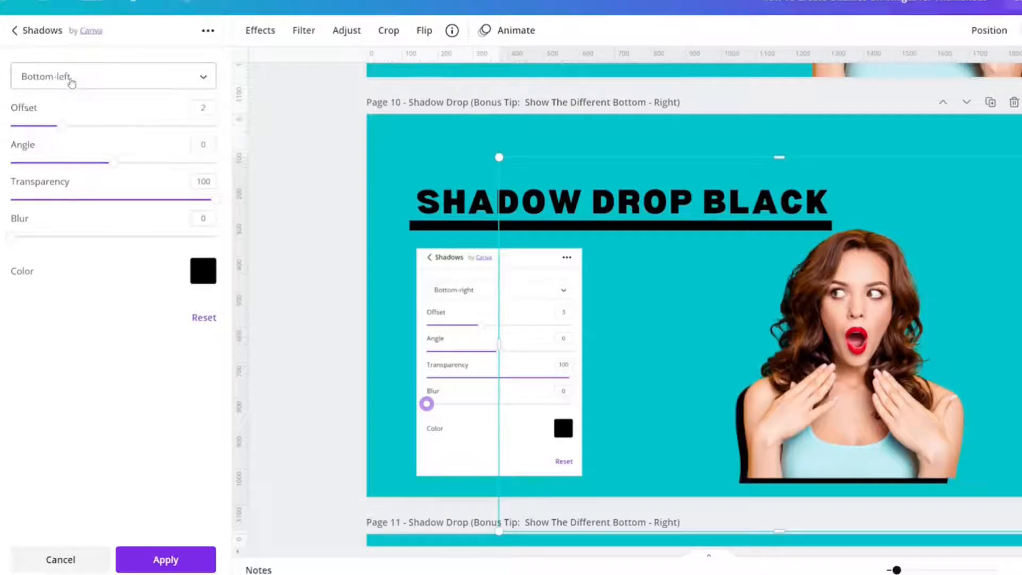
{"action": "left_click", "coordinate": [71, 80]}
{"action": "left_click", "coordinate": [67, 107]}
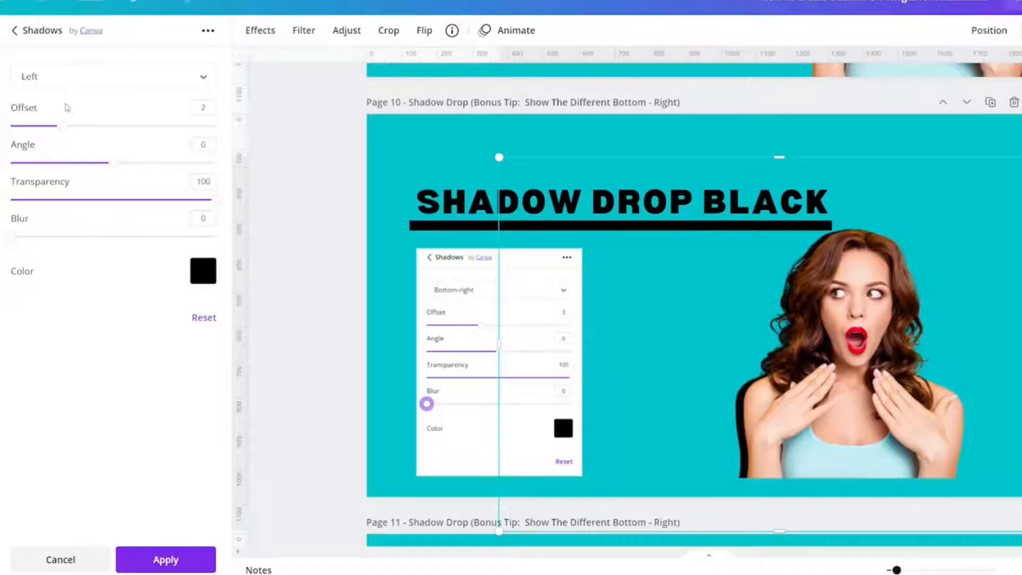
{"action": "left_click", "coordinate": [65, 85]}
{"action": "left_click", "coordinate": [54, 116]}
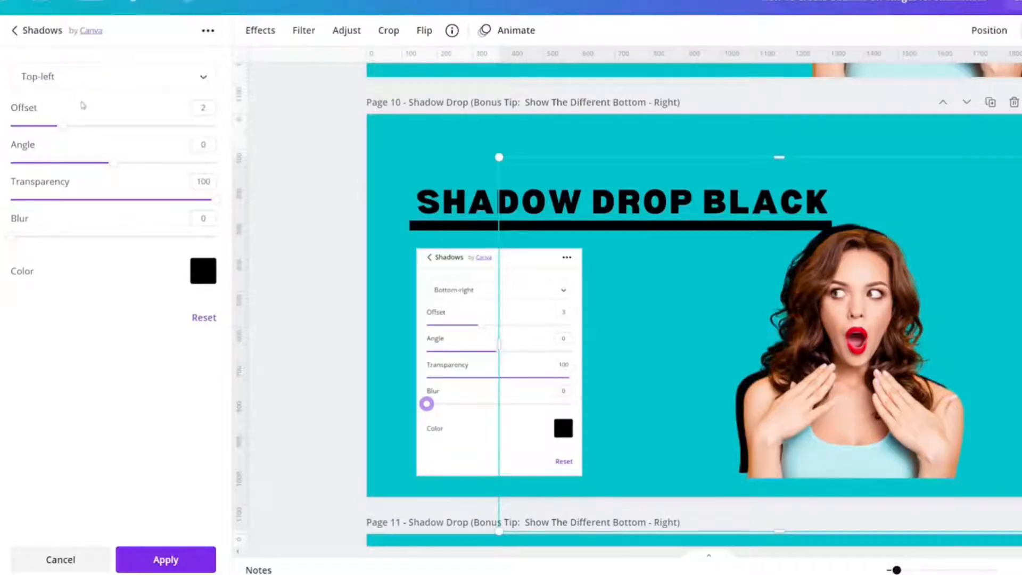
{"action": "left_click", "coordinate": [118, 79]}
{"action": "scroll", "coordinate": [122, 112], "scroll_direction": "up", "scroll_amount": 2}
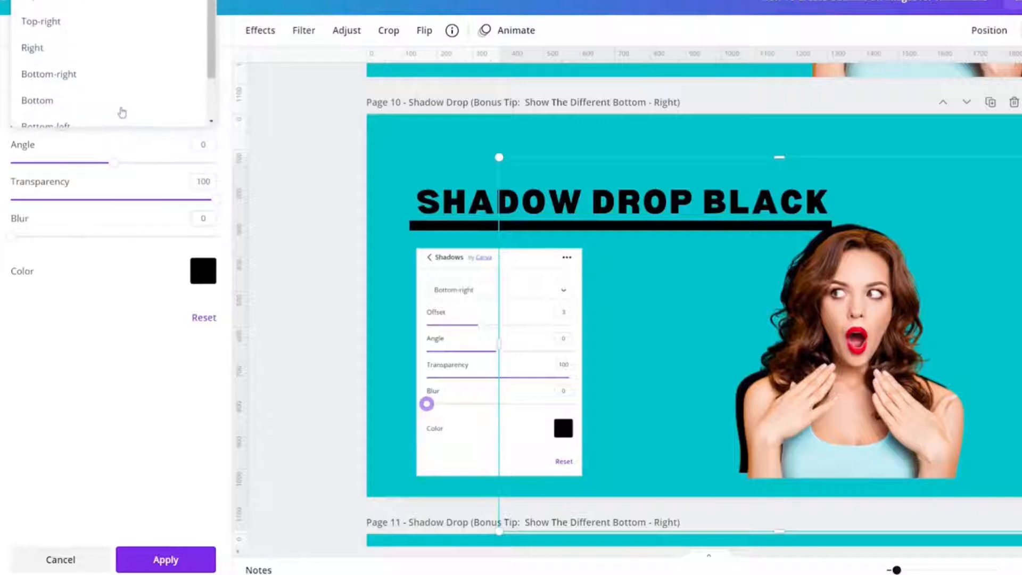
{"action": "scroll", "coordinate": [122, 112], "scroll_direction": "down", "scroll_amount": 1}
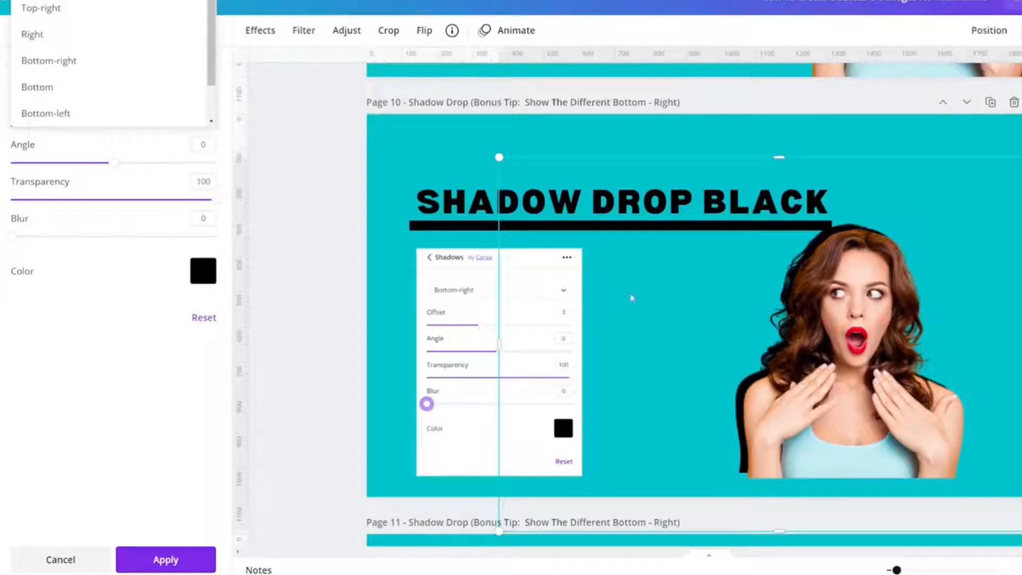
{"action": "scroll", "coordinate": [87, 67], "scroll_direction": "down", "scroll_amount": 2}
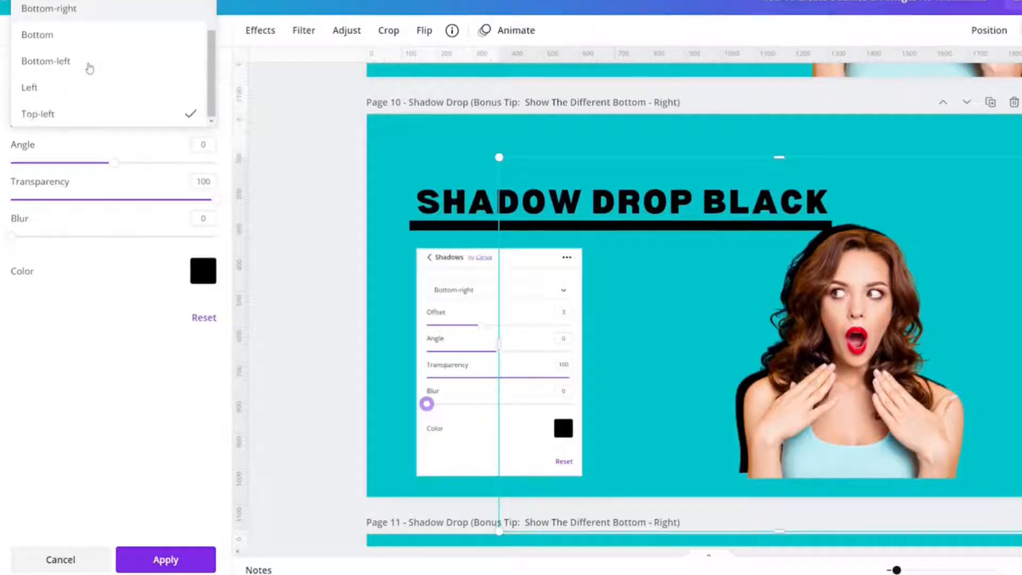
{"action": "left_click", "coordinate": [88, 66]}
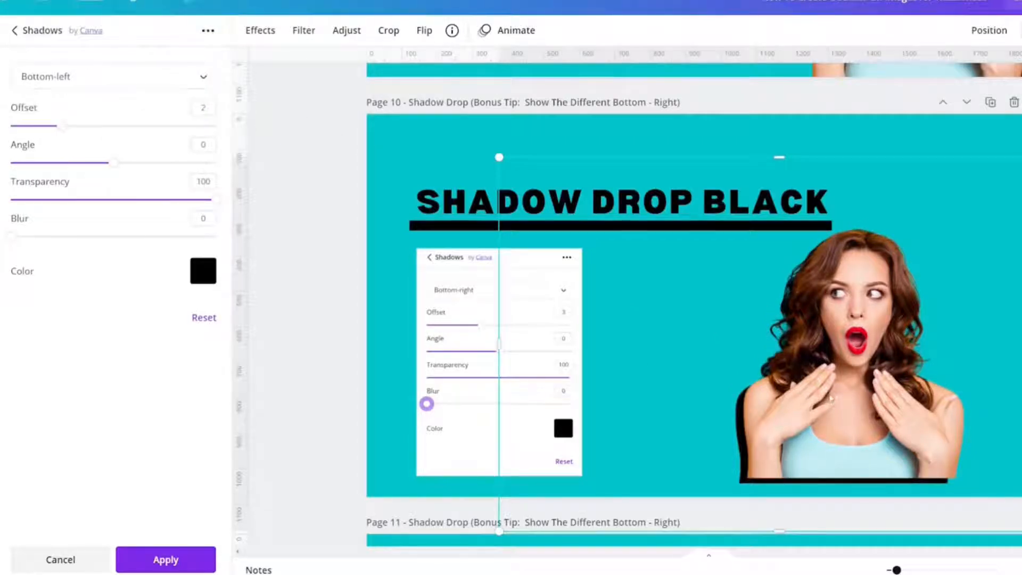
{"action": "left_click_drag", "start_coordinate": [815, 404], "coordinate": [491, 414]}
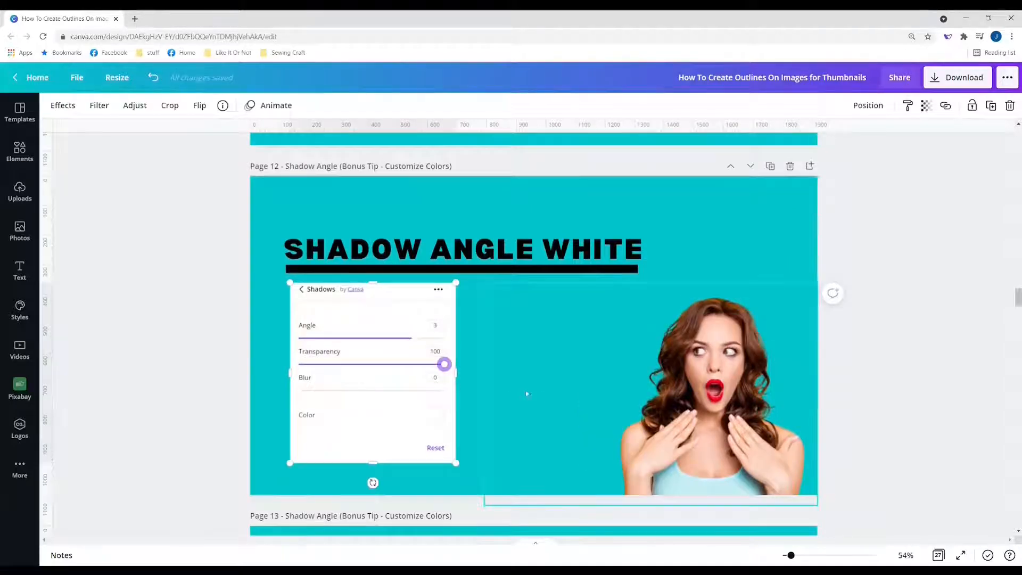
Step: Give page 12's woman photo an Angle shadow with Transparency 100 and Blur 0
{"action": "left_click", "coordinate": [708, 418]}
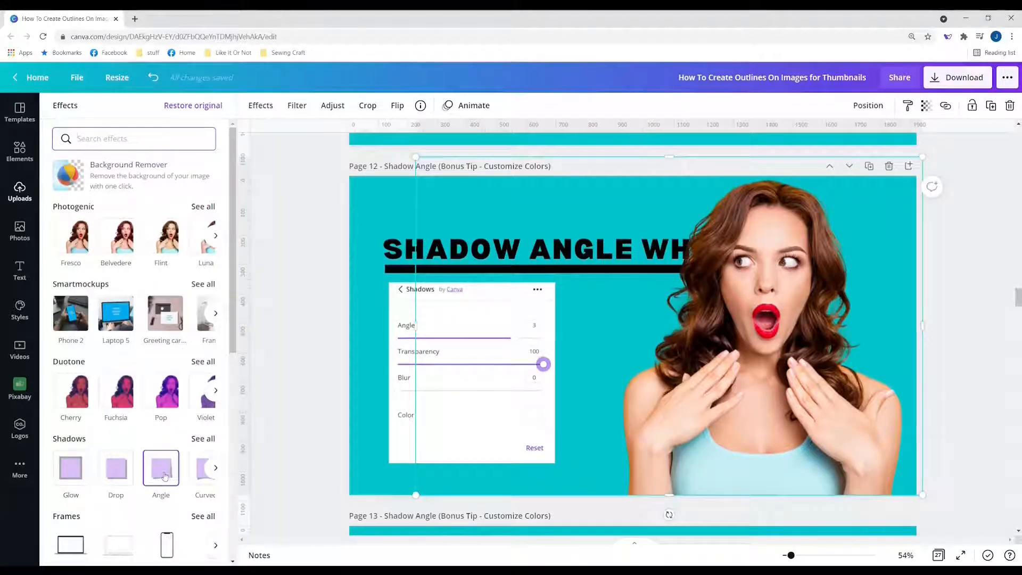
{"action": "left_click", "coordinate": [163, 472]}
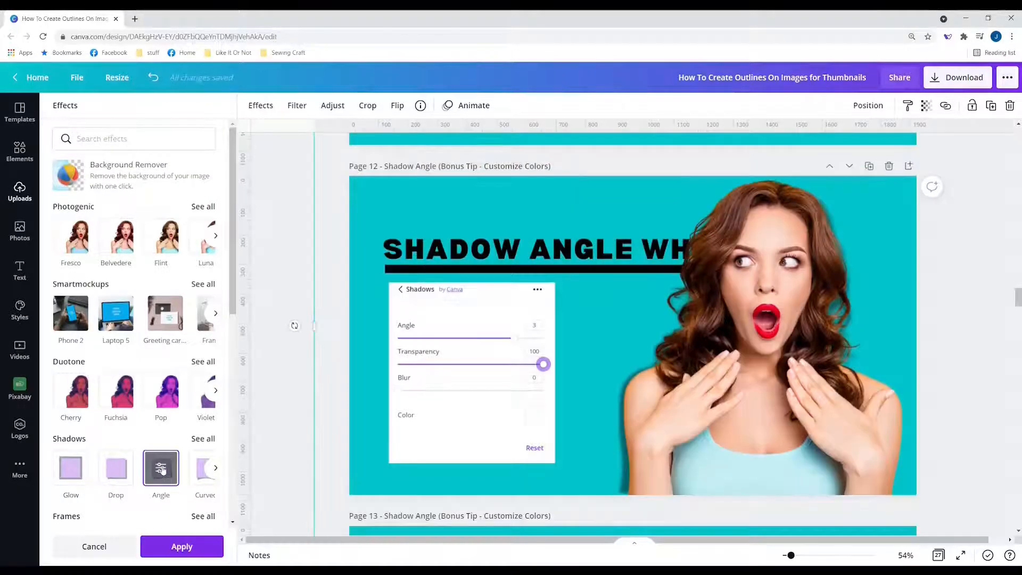
{"action": "left_click", "coordinate": [162, 469]}
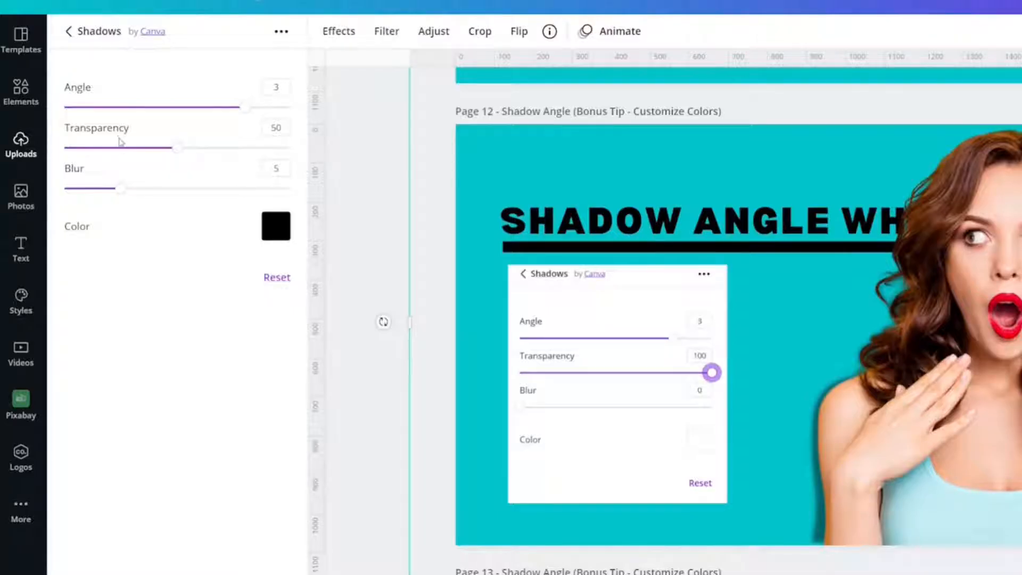
{"action": "left_click", "coordinate": [272, 127]}
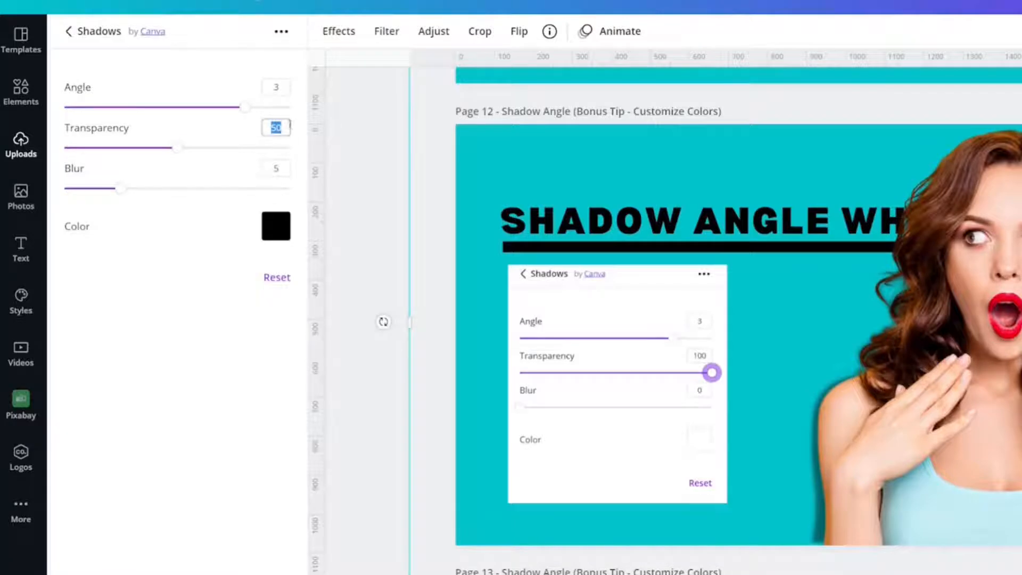
{"action": "type", "text": "100"}
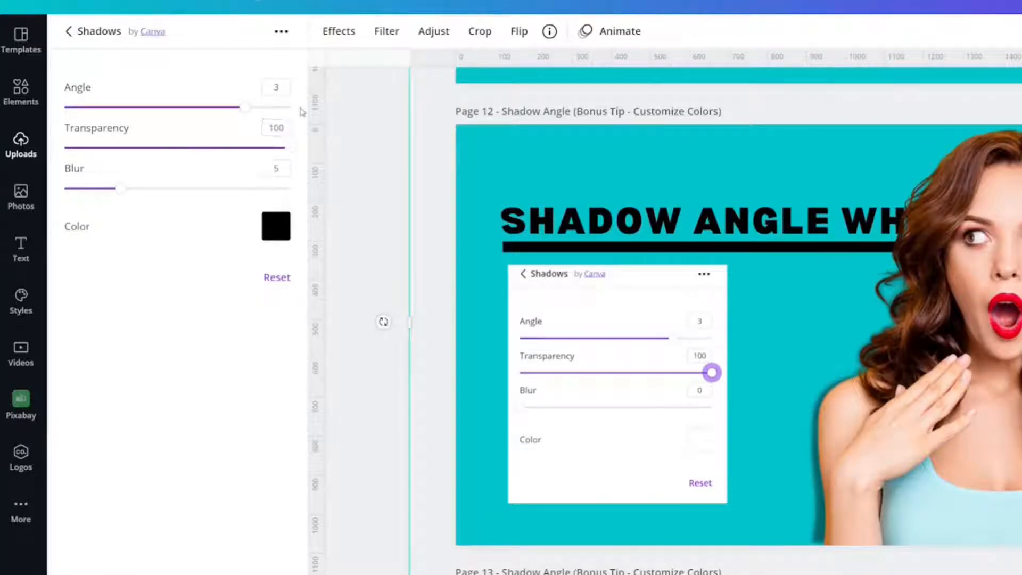
{"action": "left_click", "coordinate": [276, 168]}
{"action": "type", "text": "0"}
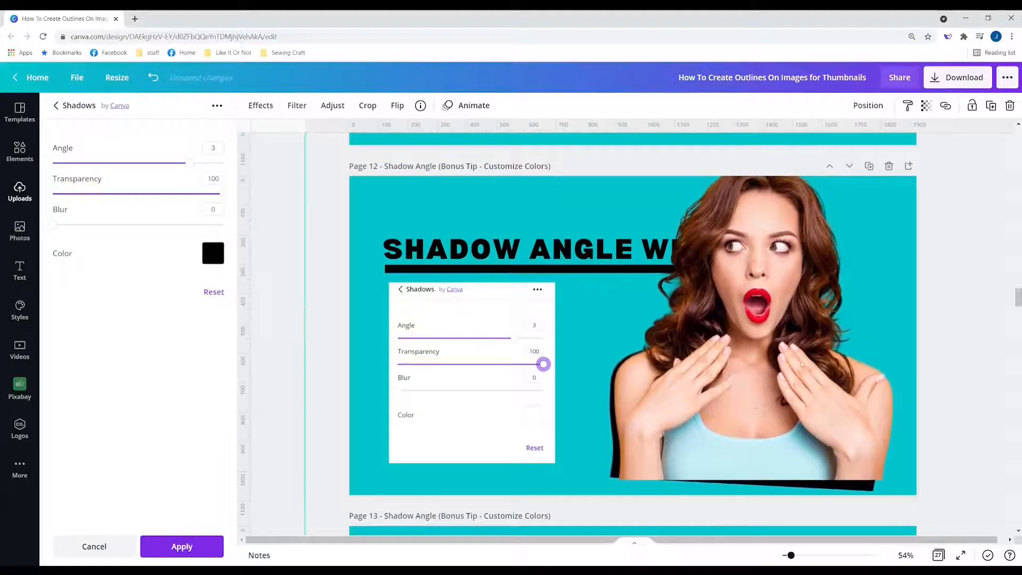
Step: Shrink the woman photo and reposition it on page 12
{"action": "left_click_drag", "start_coordinate": [750, 386], "coordinate": [742, 412]}
{"action": "scroll", "coordinate": [507, 300], "scroll_direction": "up", "scroll_amount": 1}
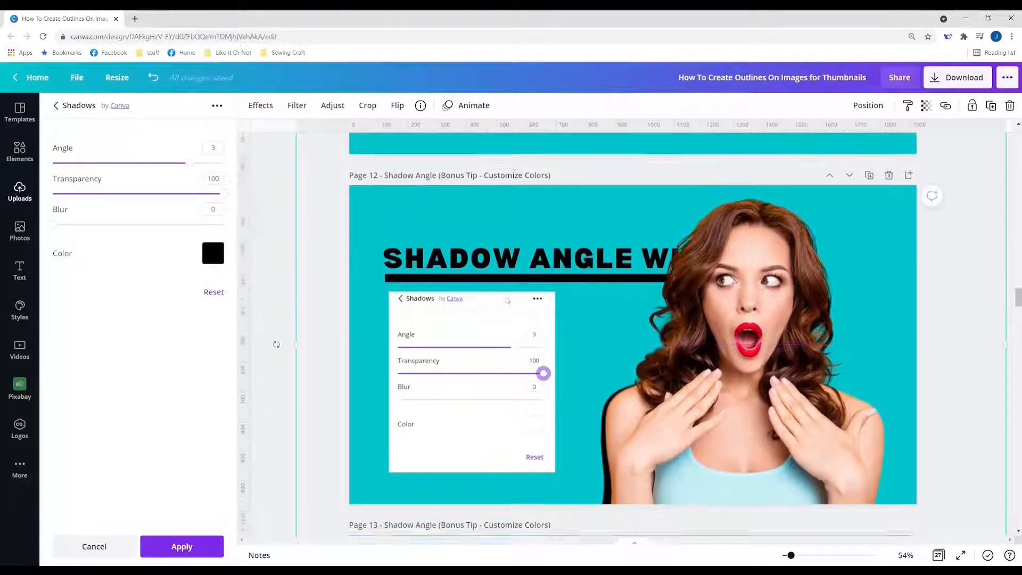
{"action": "scroll", "coordinate": [507, 300], "scroll_direction": "up", "scroll_amount": 3}
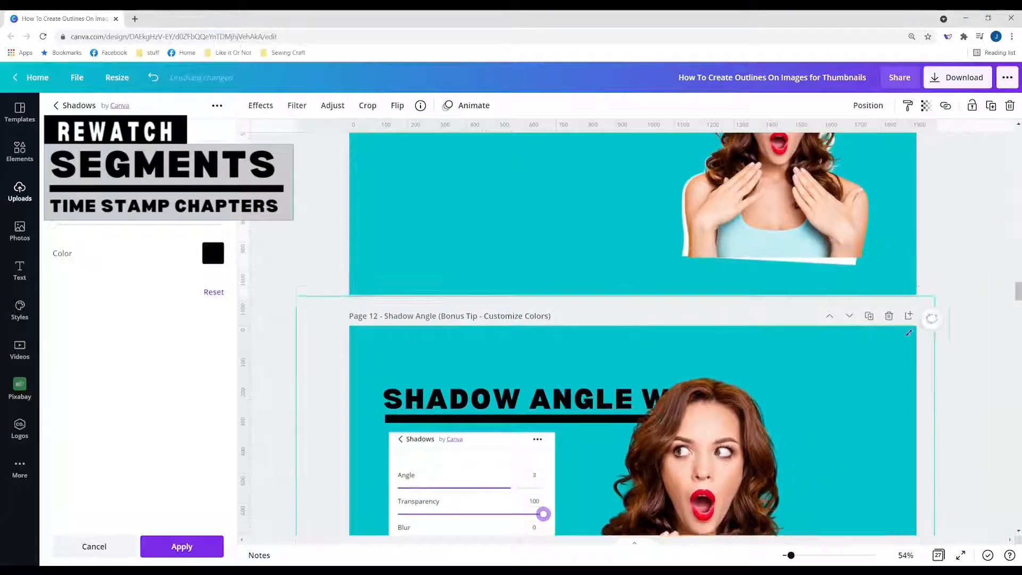
{"action": "left_click_drag", "start_coordinate": [908, 333], "coordinate": [878, 358]}
{"action": "left_click_drag", "start_coordinate": [645, 502], "coordinate": [745, 440]}
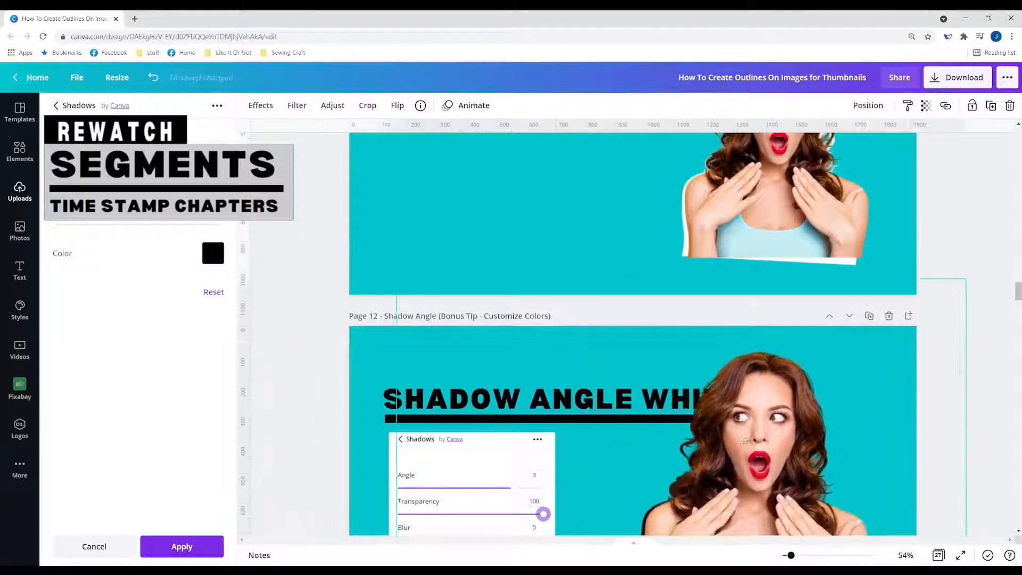
{"action": "scroll", "coordinate": [745, 442], "scroll_direction": "down", "scroll_amount": 4}
{"action": "scroll", "coordinate": [746, 446], "scroll_direction": "up", "scroll_amount": 1}
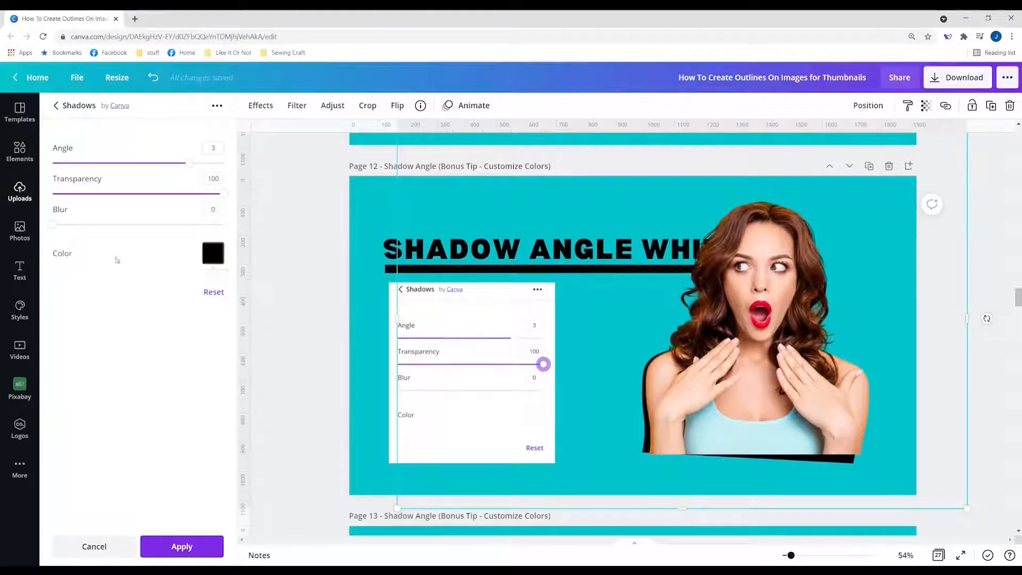
Step: Preview preset angle-shadow colours (green, navy, teal, white, black) on the page 12 woman photo
{"action": "left_click", "coordinate": [212, 254]}
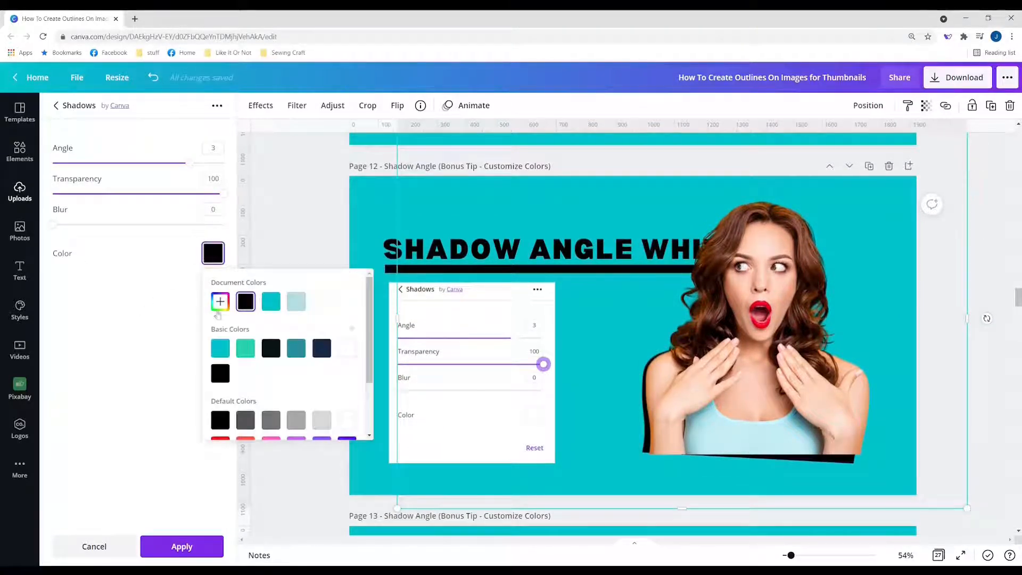
{"action": "left_click", "coordinate": [245, 349]}
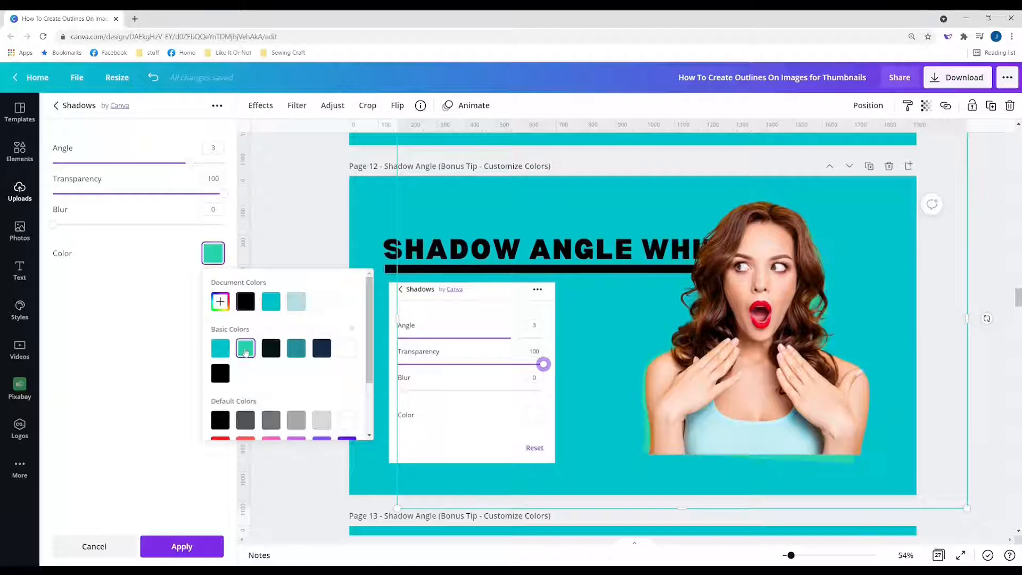
{"action": "left_click", "coordinate": [274, 354]}
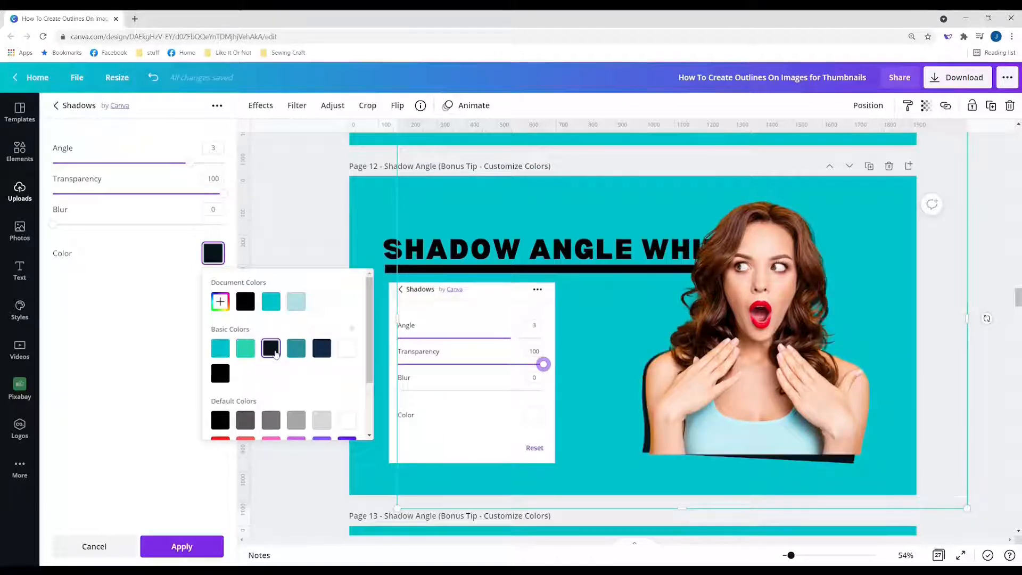
{"action": "left_click", "coordinate": [293, 353]}
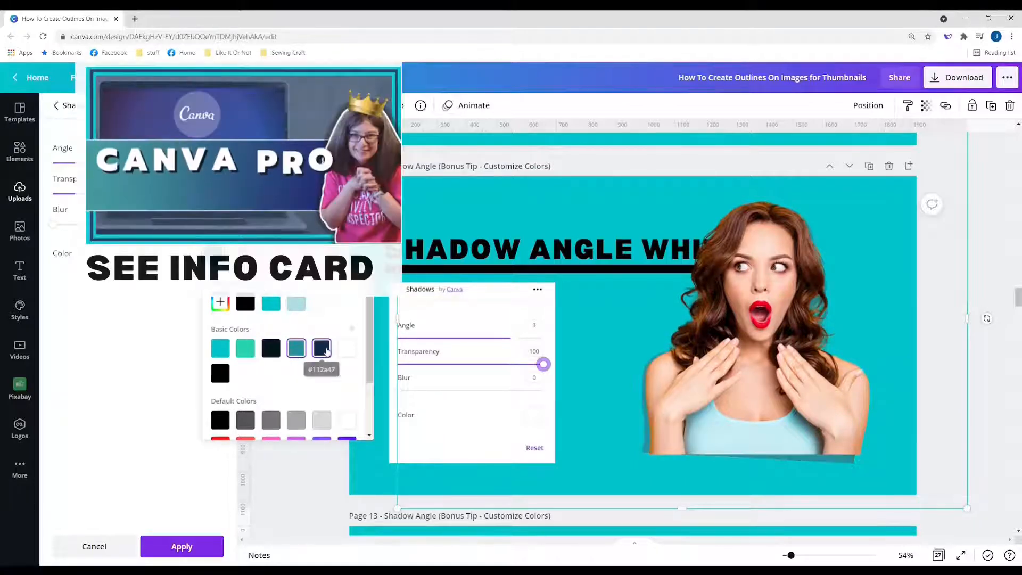
{"action": "left_click", "coordinate": [322, 349]}
{"action": "left_click", "coordinate": [345, 349]}
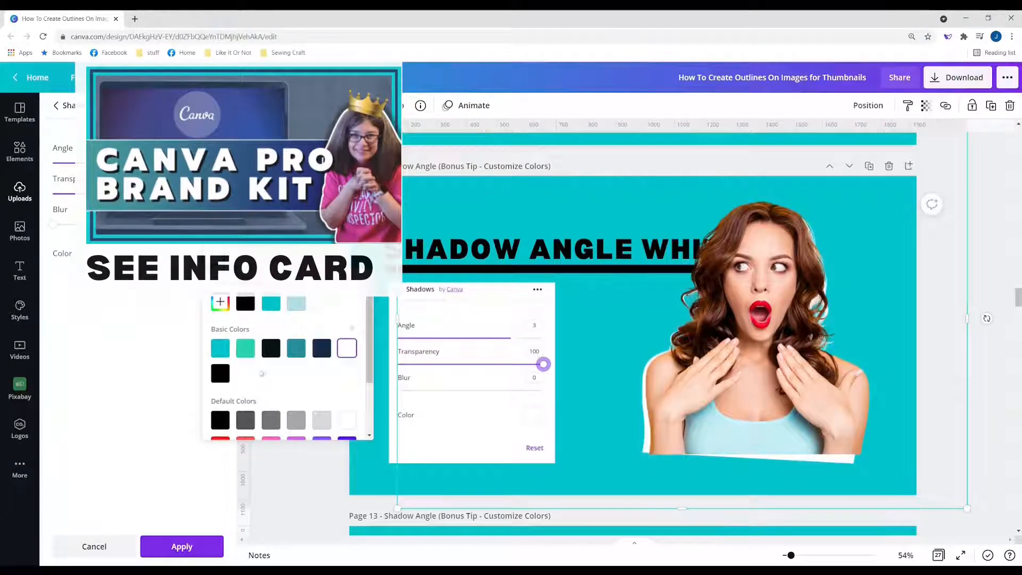
{"action": "left_click", "coordinate": [215, 376]}
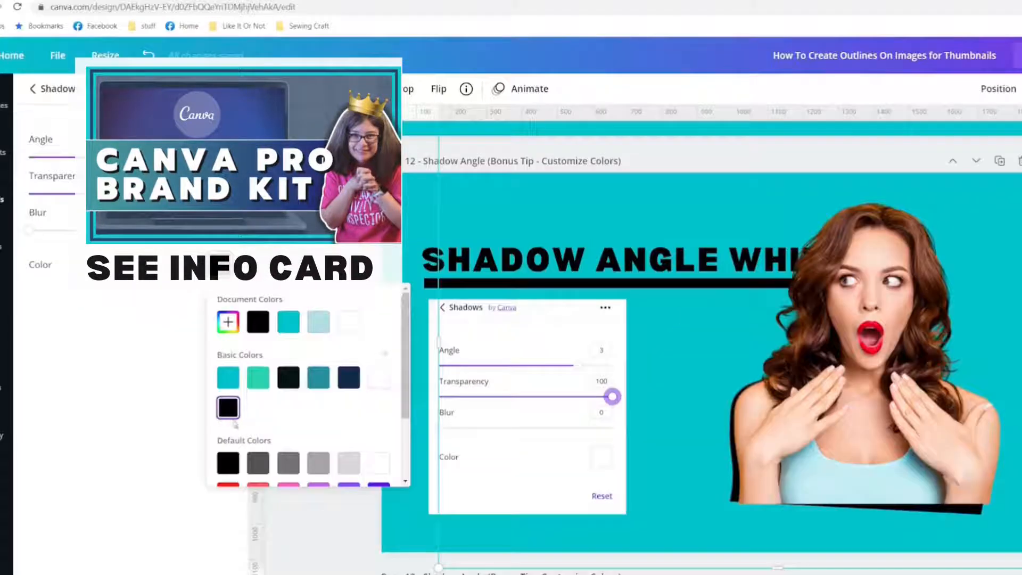
{"action": "left_click", "coordinate": [259, 379]}
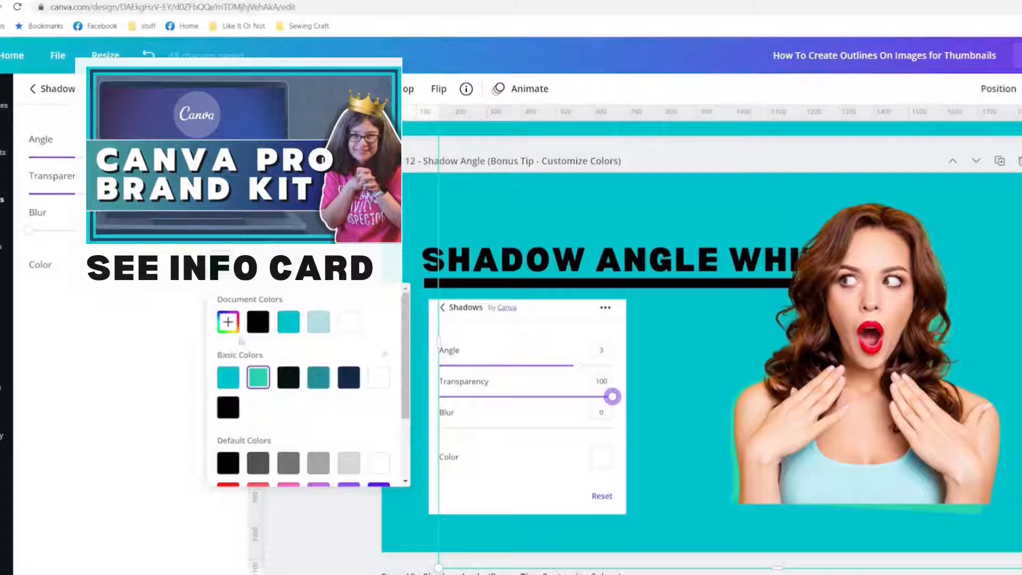
Step: Make the shadow a custom purple #AF2491, then narrow the photo from the left and begin cropping
{"action": "left_click", "coordinate": [228, 322]}
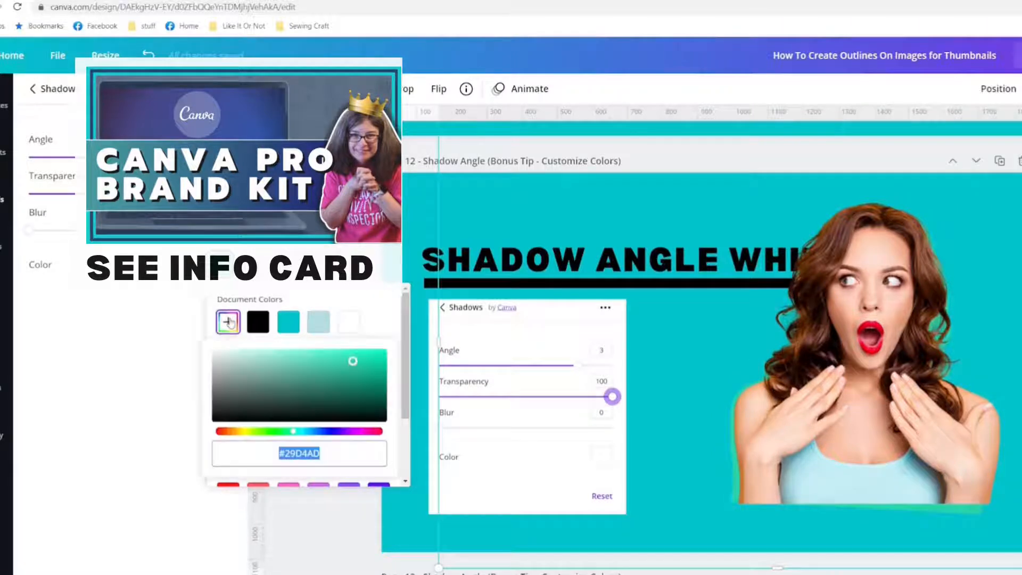
{"action": "left_click_drag", "start_coordinate": [293, 431], "coordinate": [361, 434]}
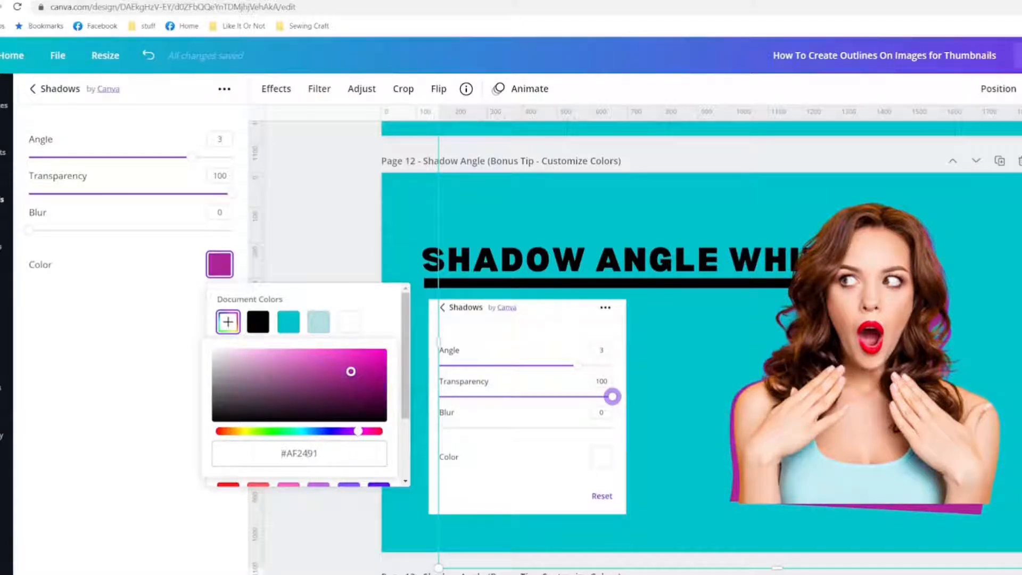
{"action": "left_click_drag", "start_coordinate": [443, 339], "coordinate": [681, 394]}
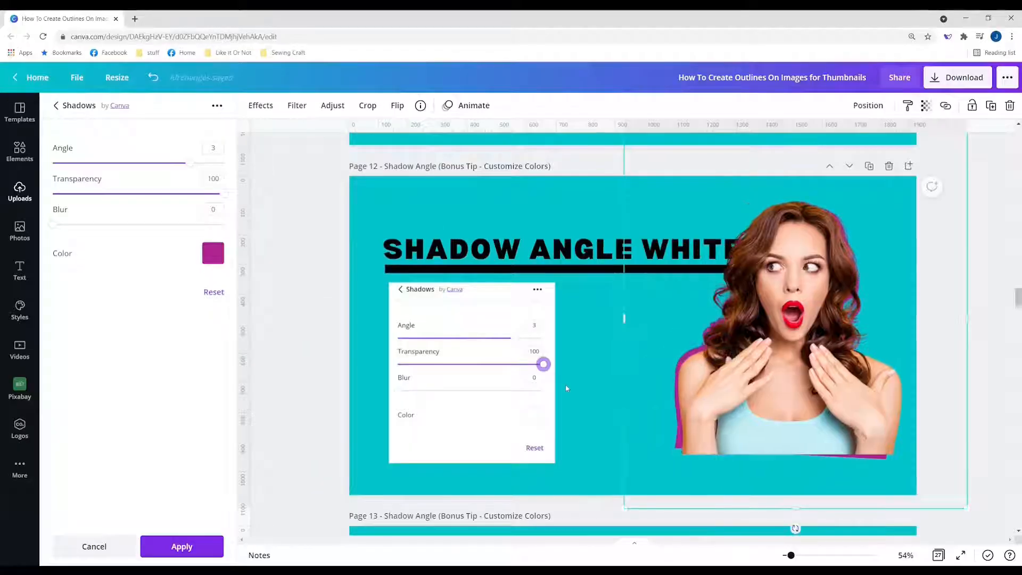
{"action": "double_click", "coordinate": [565, 386]}
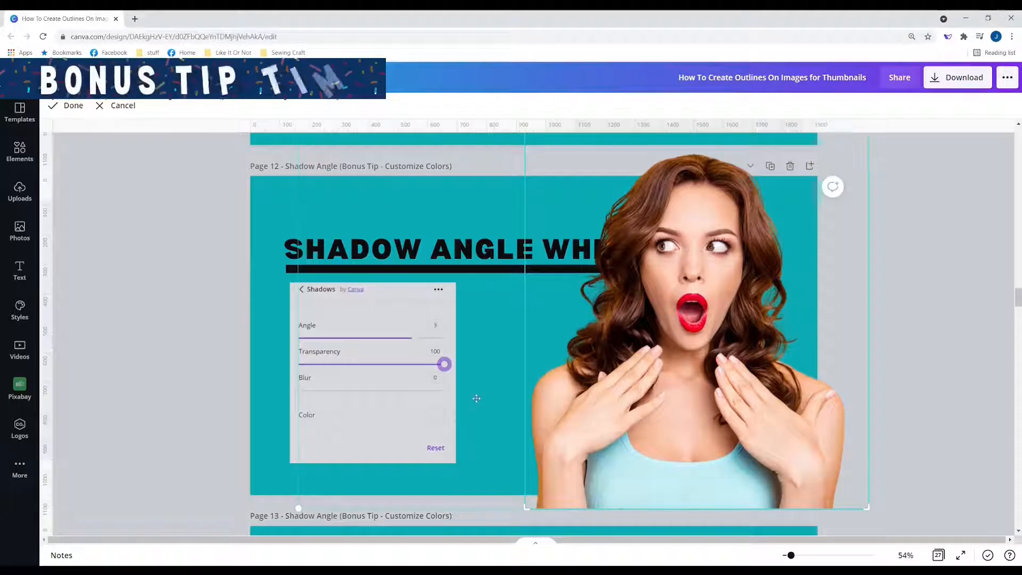
Step: Finish cropping the photo to keep its right half, then deselect it
{"action": "left_click", "coordinate": [274, 379]}
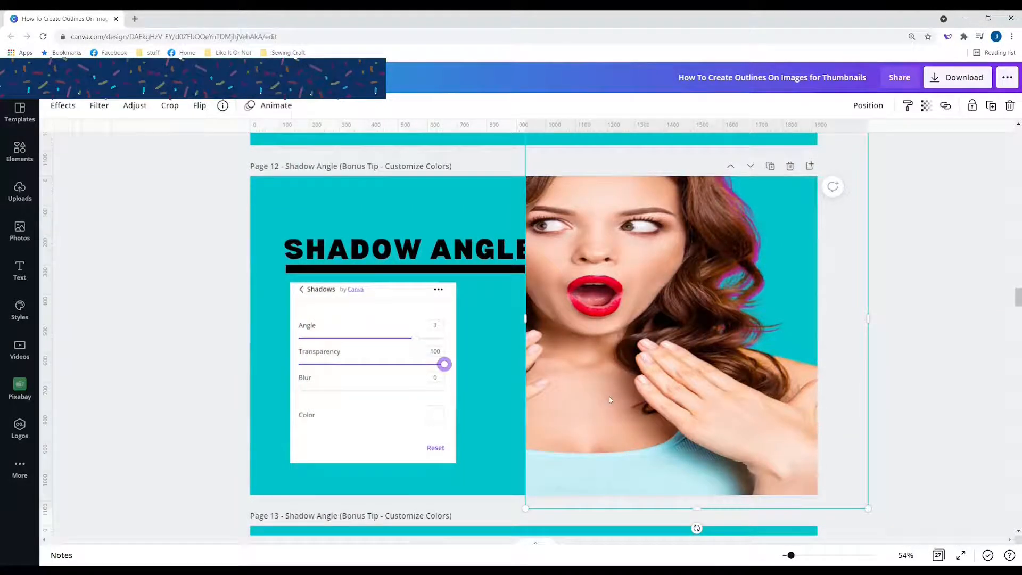
{"action": "left_click", "coordinate": [484, 417]}
{"action": "scroll", "coordinate": [554, 431], "scroll_direction": "down", "scroll_amount": 2}
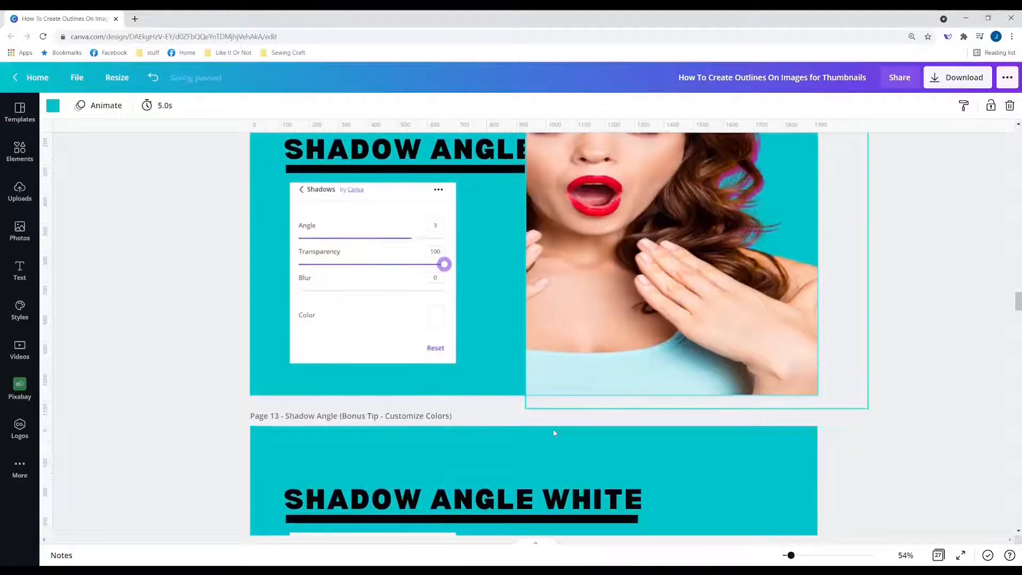
{"action": "scroll", "coordinate": [557, 430], "scroll_direction": "up", "scroll_amount": 3}
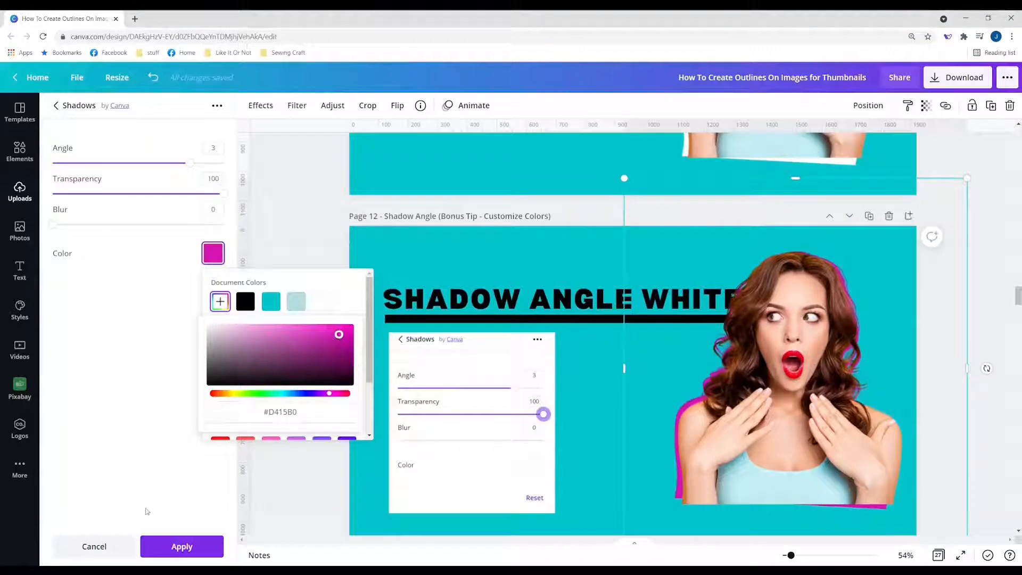
Step: Close the custom colour picker, apply the angle shadow settings, and undo the last change
{"action": "left_click", "coordinate": [152, 524]}
{"action": "left_click", "coordinate": [163, 546]}
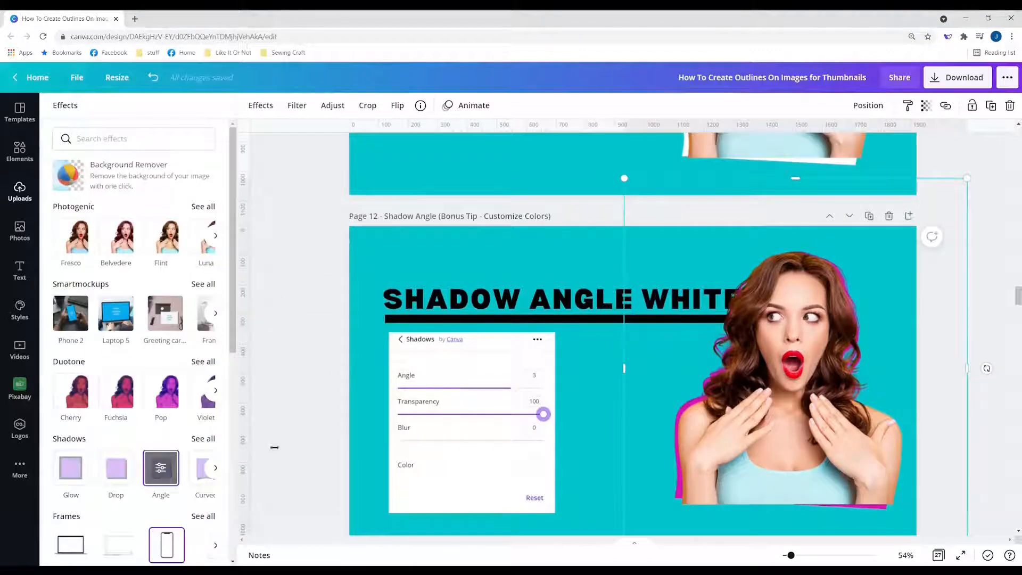
{"action": "key", "text": "ctrl+z"}
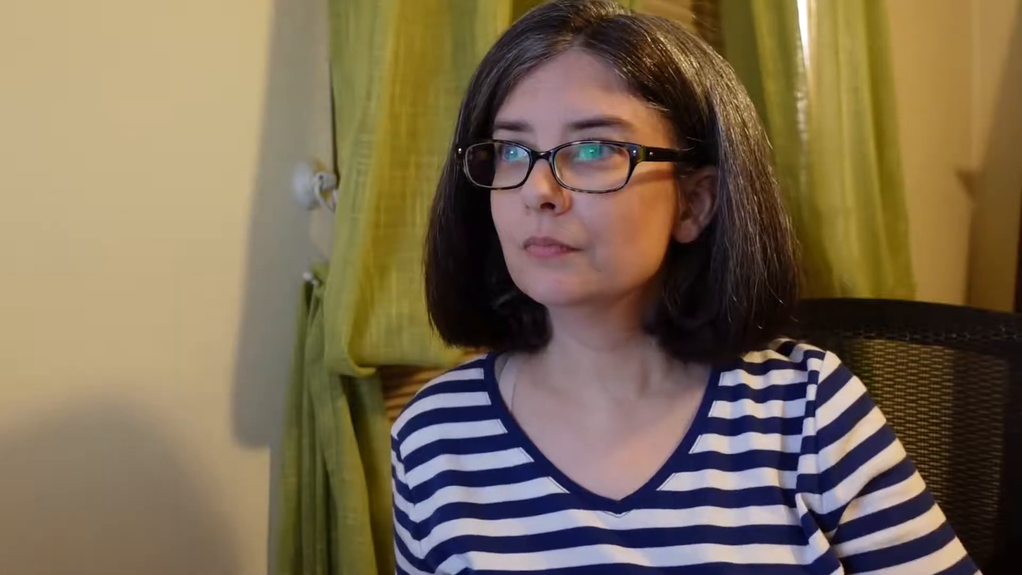
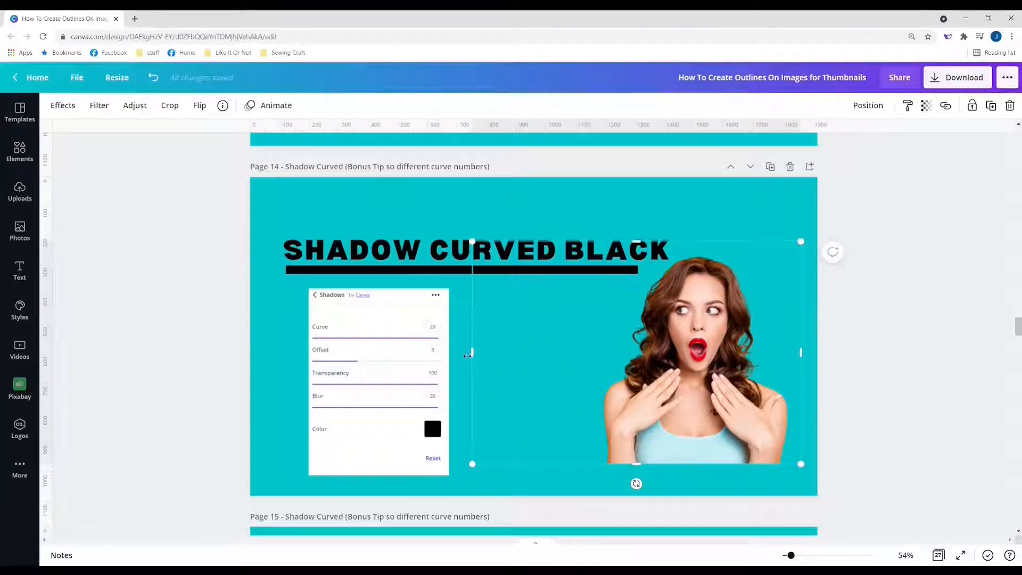
Step: Trim the photo's left side toward the woman and apply a Curved shadow
{"action": "left_click_drag", "start_coordinate": [472, 352], "coordinate": [586, 368]}
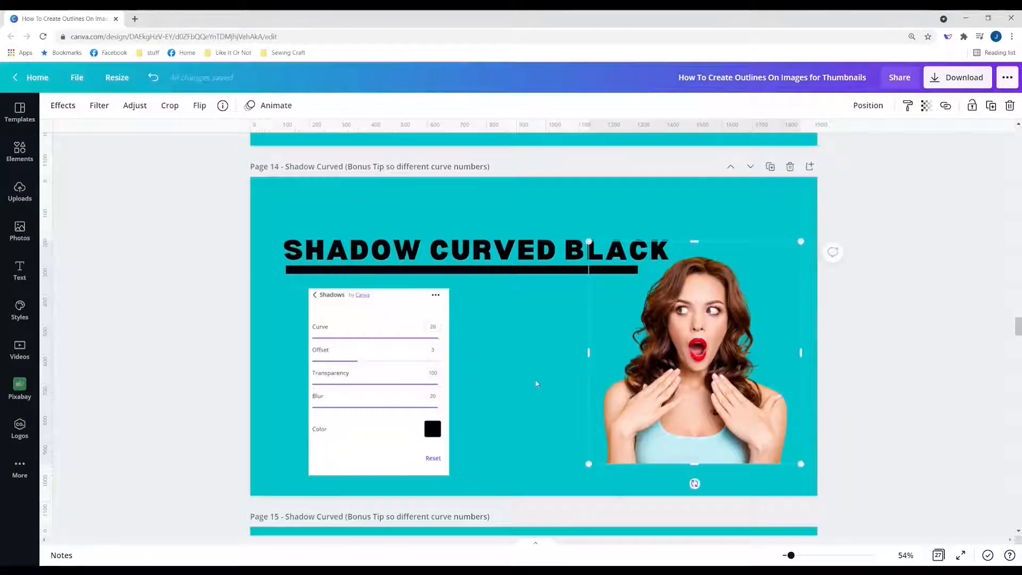
{"action": "left_click", "coordinate": [536, 383]}
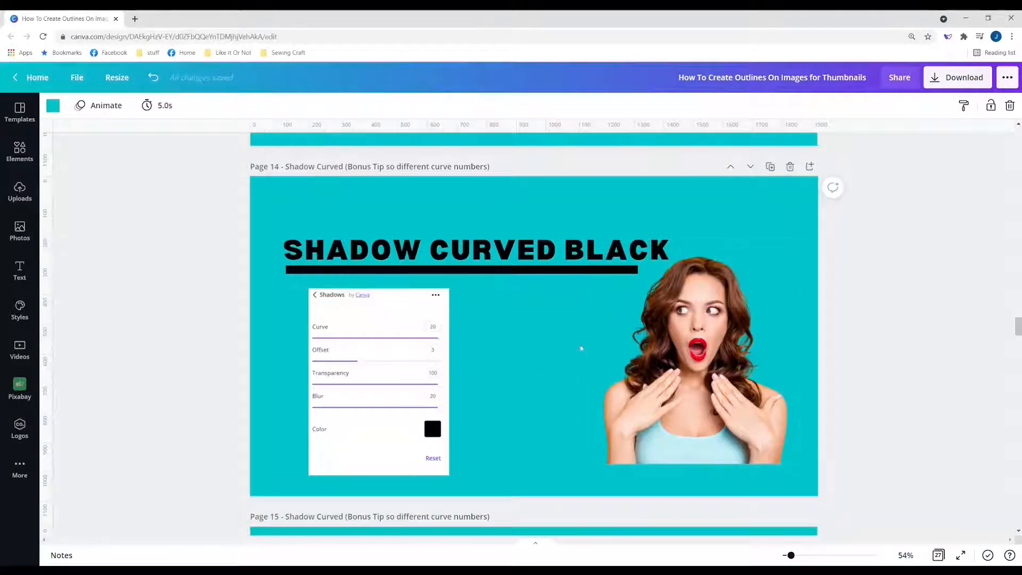
{"action": "left_click", "coordinate": [666, 346]}
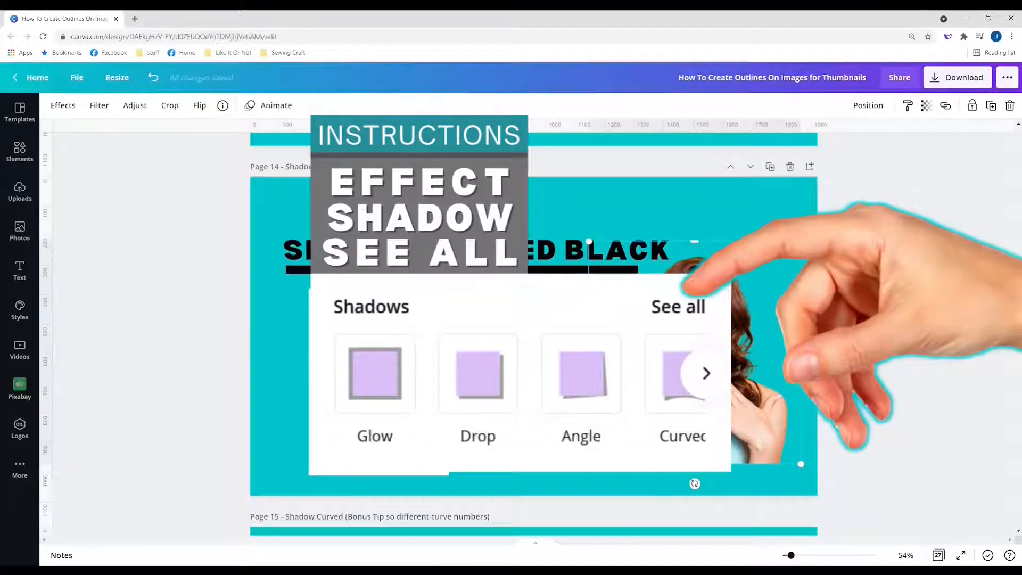
{"action": "left_click", "coordinate": [63, 105]}
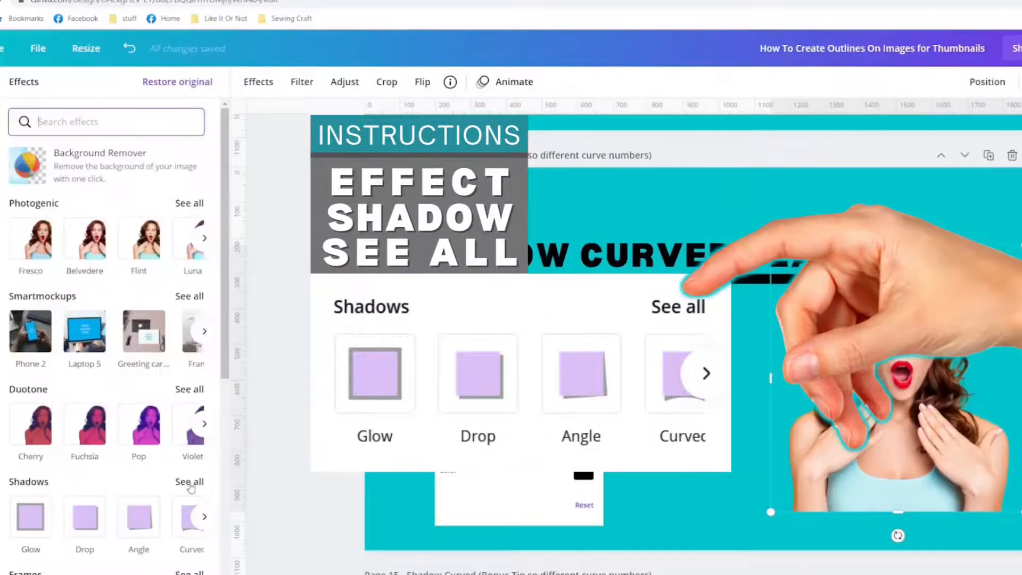
{"action": "left_click", "coordinate": [190, 487]}
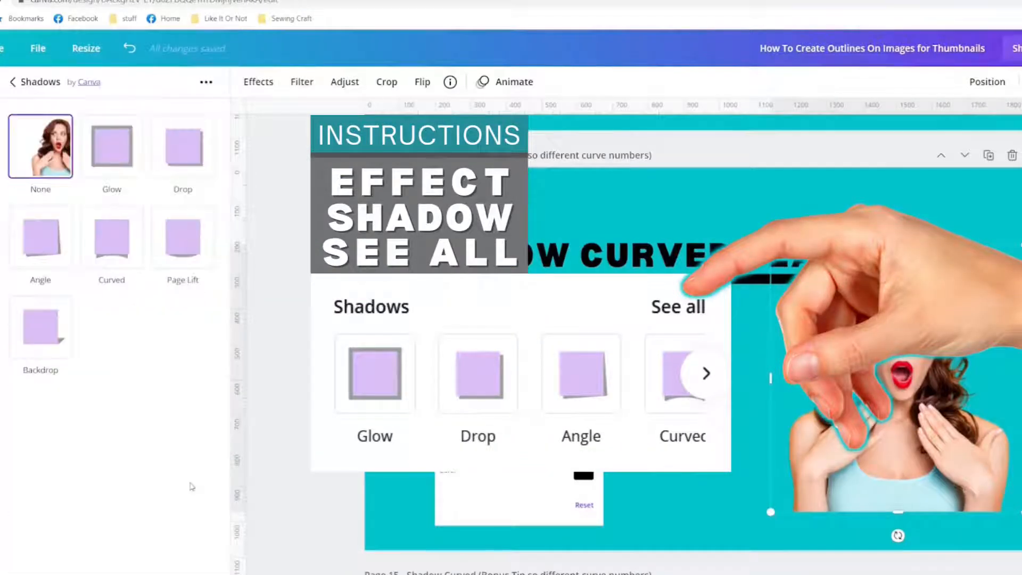
{"action": "left_click", "coordinate": [114, 242]}
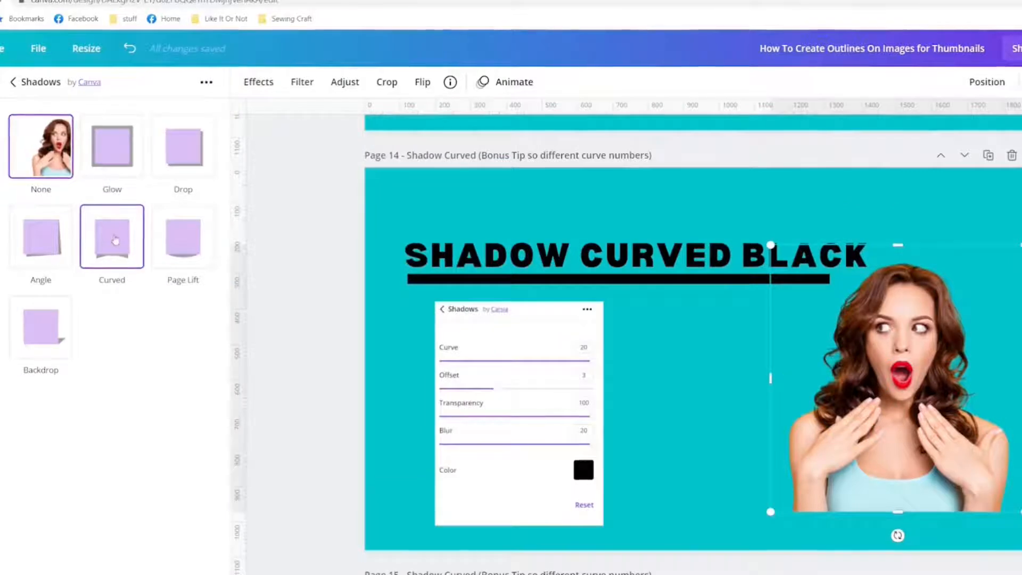
{"action": "left_click", "coordinate": [115, 242]}
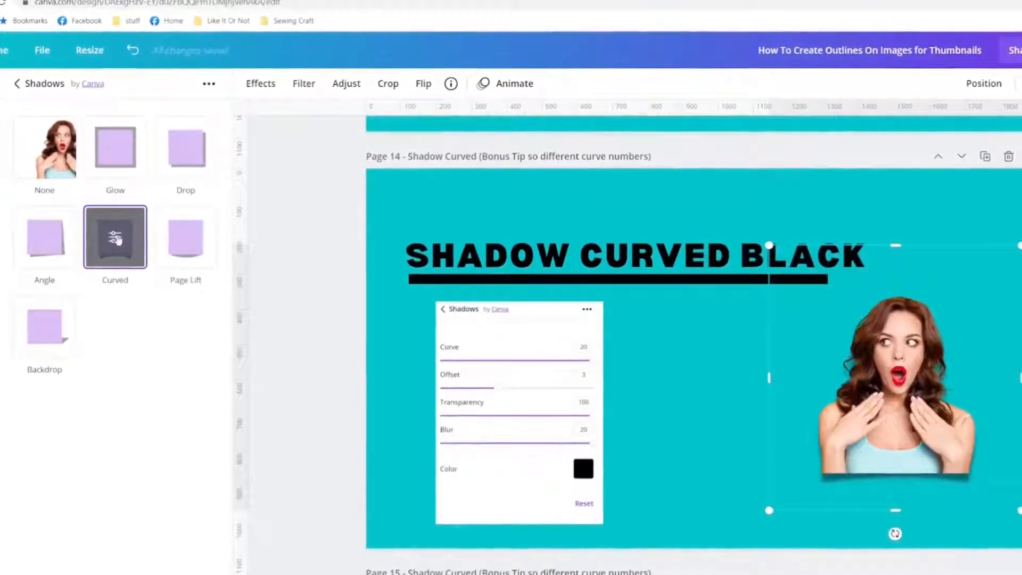
{"action": "left_click", "coordinate": [116, 240]}
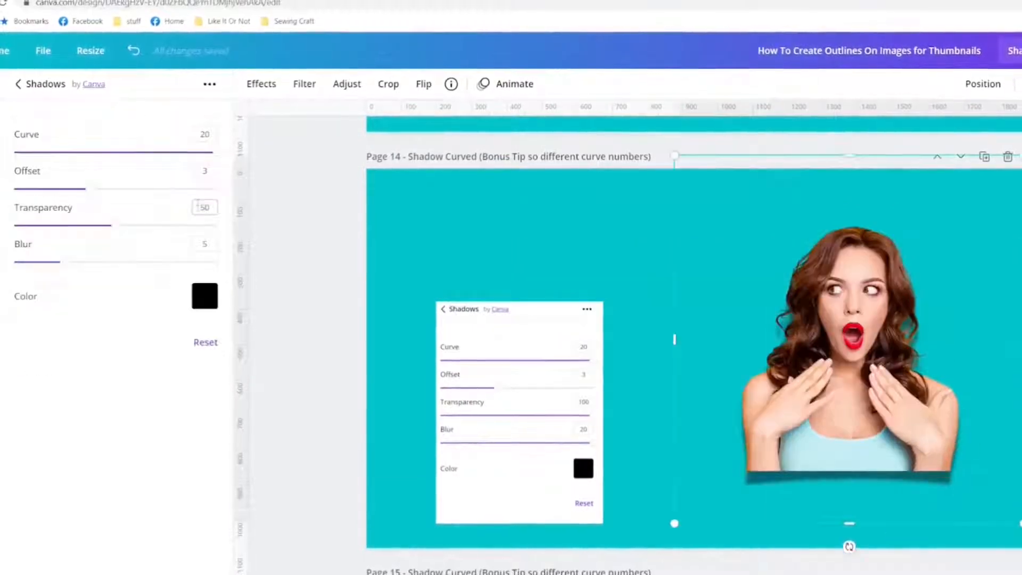
Step: Set the Curved shadow's transparency to 100 and blur to 20
{"action": "left_click", "coordinate": [205, 207]}
{"action": "type", "text": "100"}
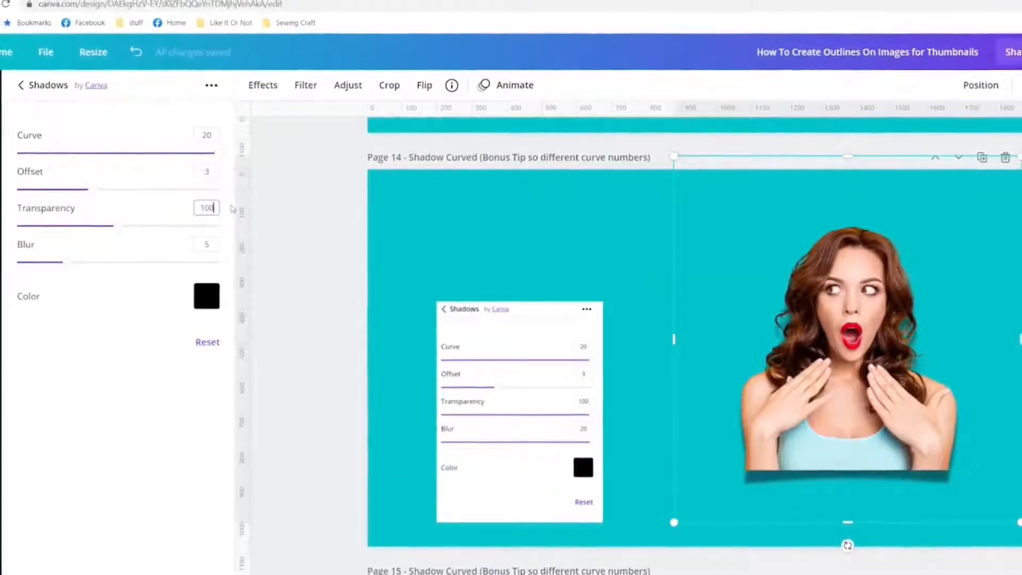
{"action": "key", "text": "Return"}
{"action": "left_click", "coordinate": [202, 240]}
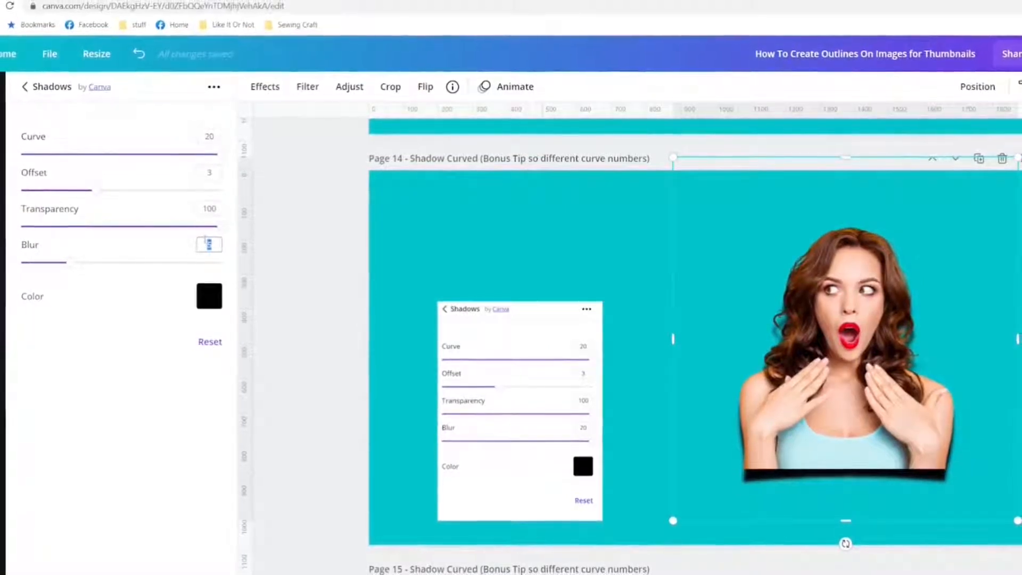
{"action": "type", "text": "20"}
{"action": "key", "text": "Return"}
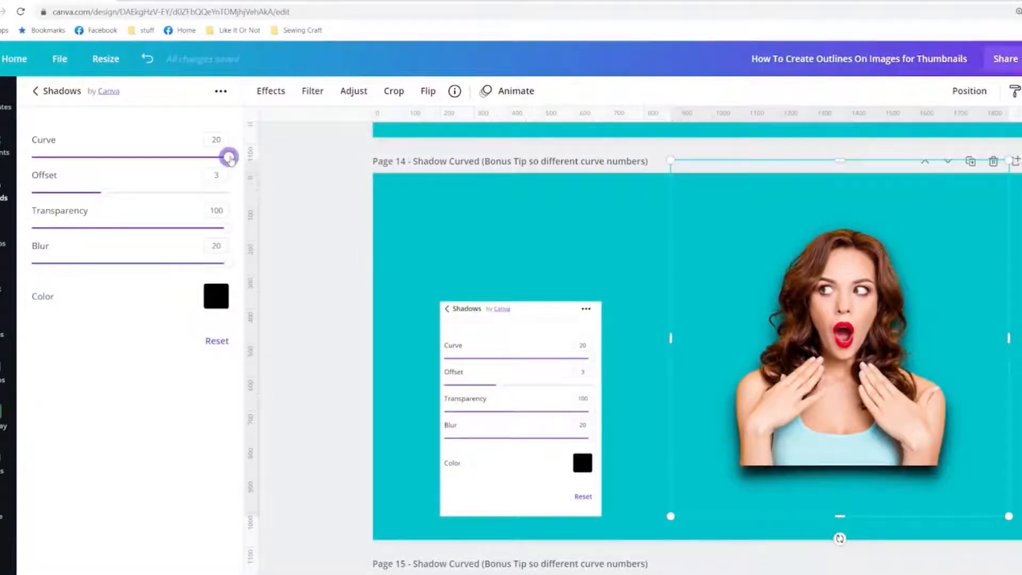
Step: Compare Curve values between -20 and 20, leave it at full curve, and soften the blur
{"action": "left_click_drag", "start_coordinate": [228, 157], "coordinate": [44, 190]}
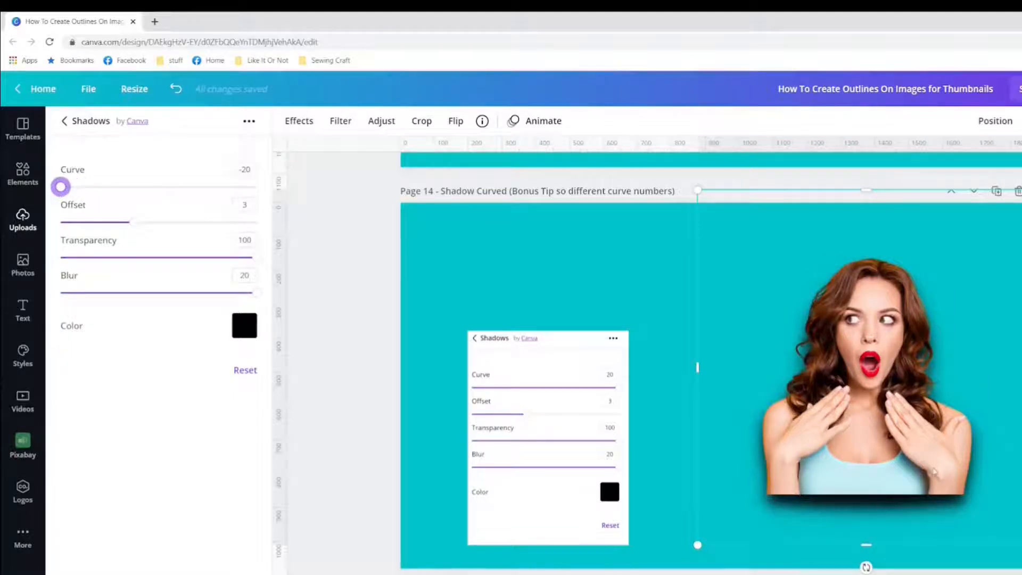
{"action": "left_click_drag", "start_coordinate": [61, 187], "coordinate": [266, 232]}
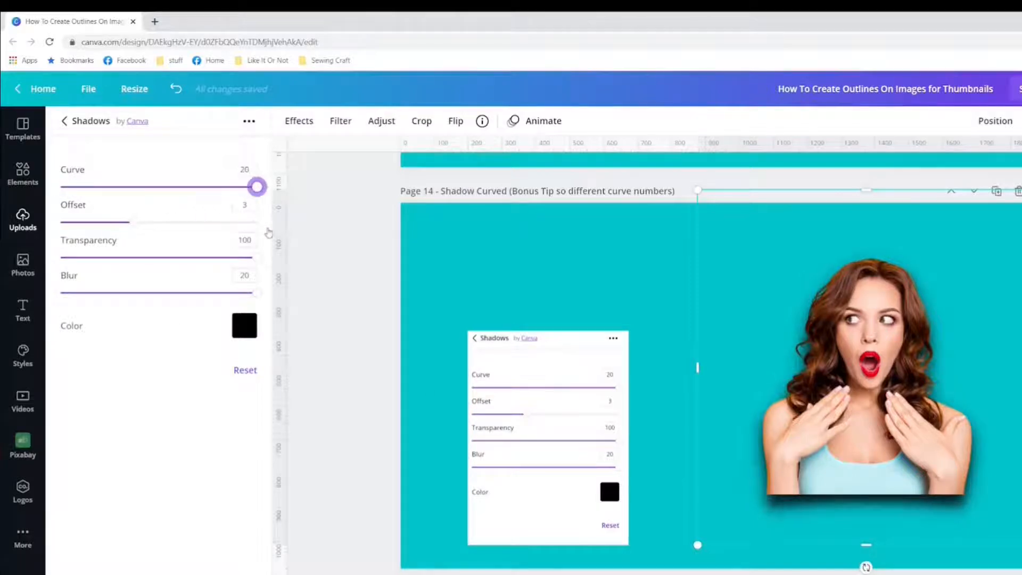
{"action": "left_click_drag", "start_coordinate": [257, 187], "coordinate": [126, 191]}
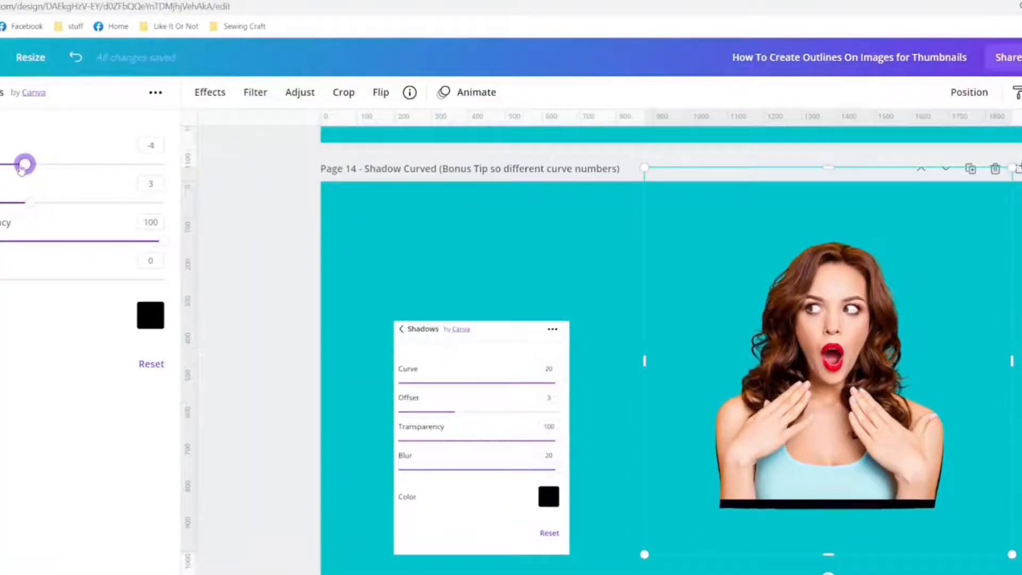
{"action": "left_click_drag", "start_coordinate": [22, 169], "coordinate": [235, 196]}
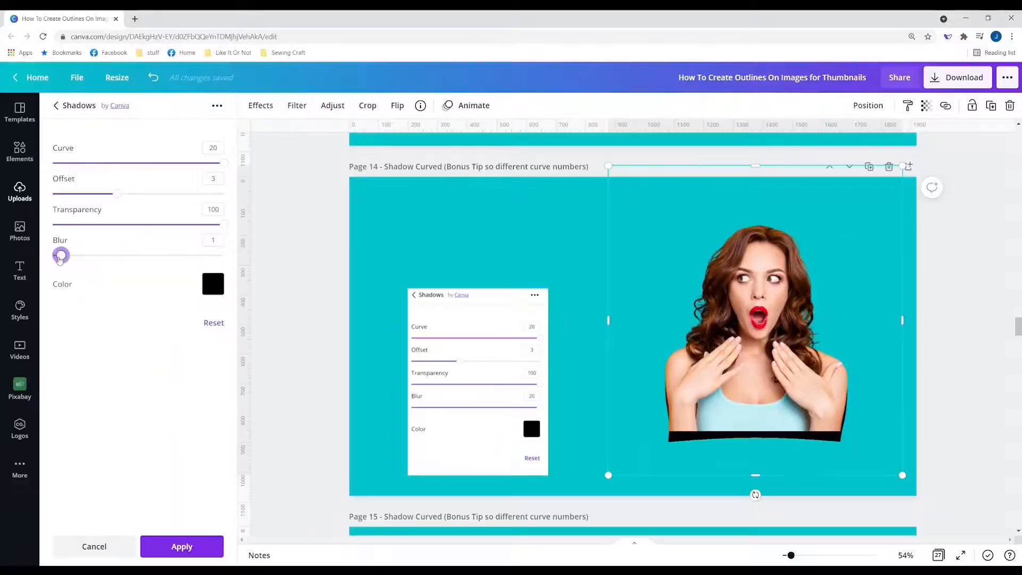
{"action": "left_click_drag", "start_coordinate": [62, 255], "coordinate": [233, 271]}
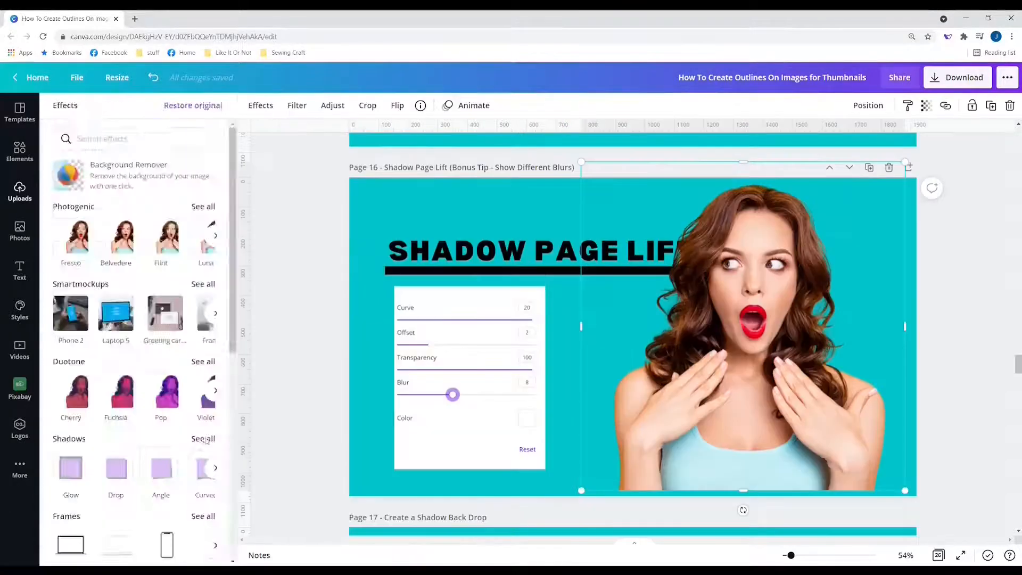
Step: Apply a Page Lift shadow to the page 16 photo with curve 20 and transparency 100
{"action": "left_click", "coordinate": [205, 434]}
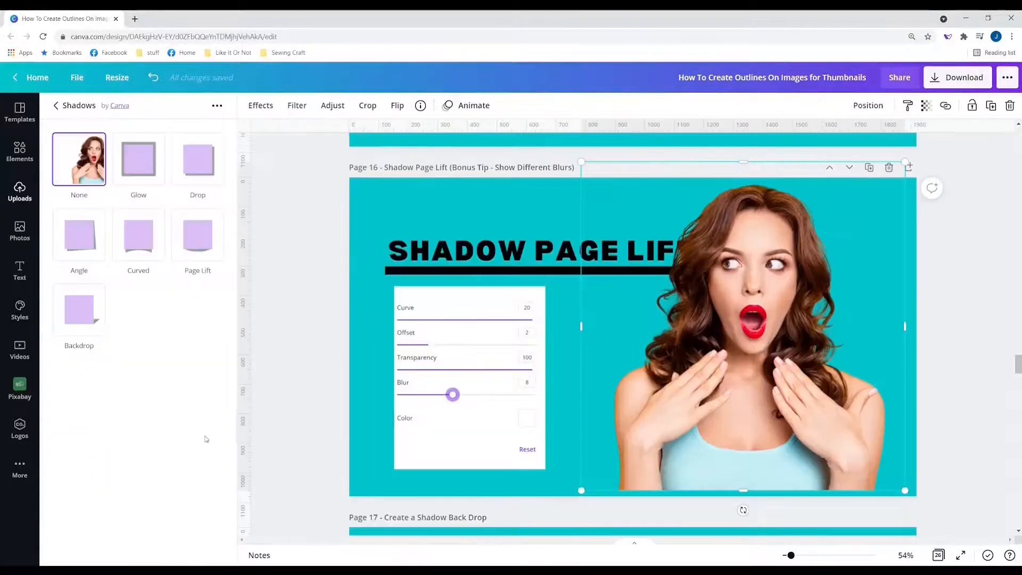
{"action": "left_click", "coordinate": [201, 244]}
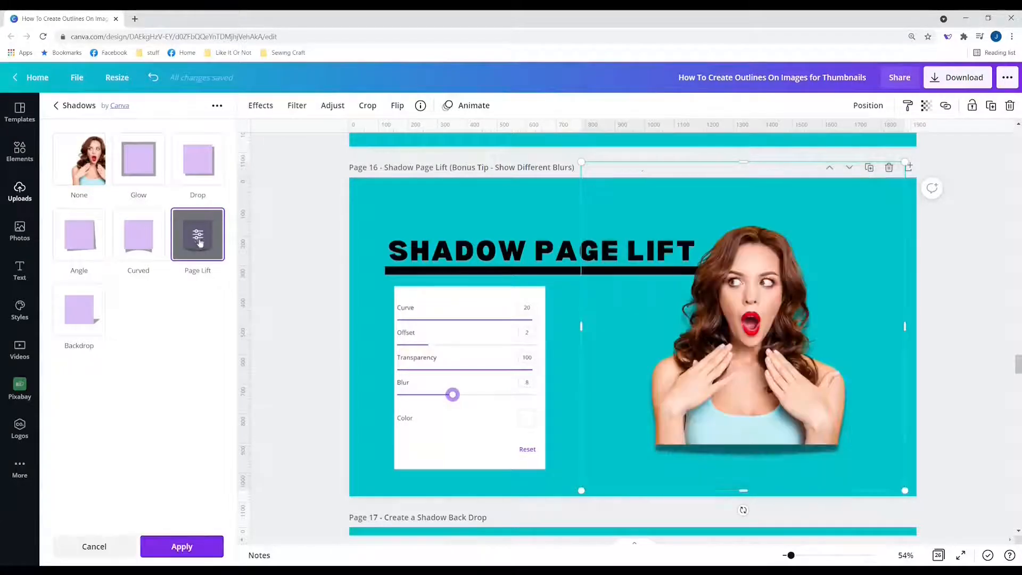
{"action": "left_click", "coordinate": [199, 240]}
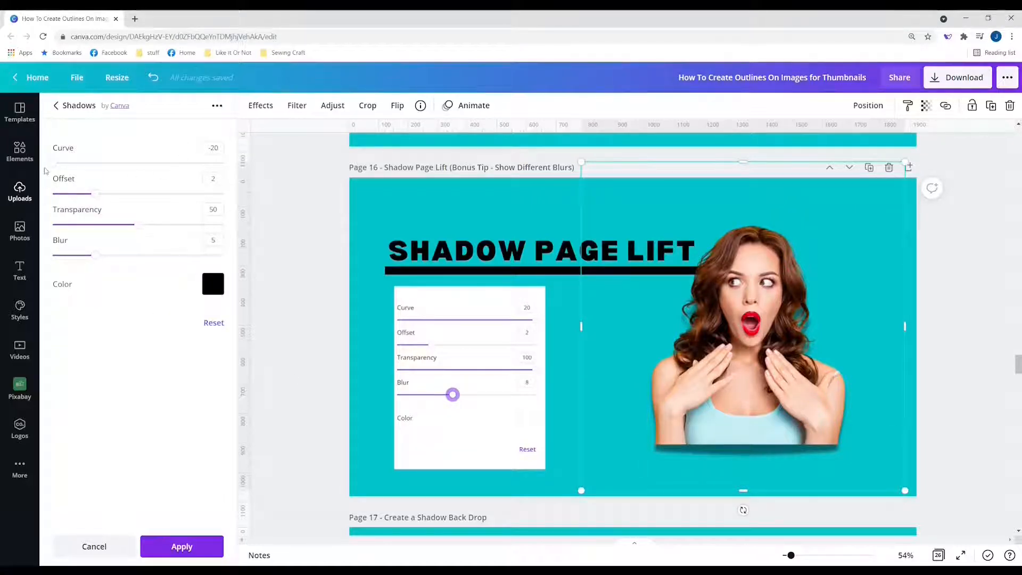
{"action": "left_click_drag", "start_coordinate": [57, 162], "coordinate": [241, 162]}
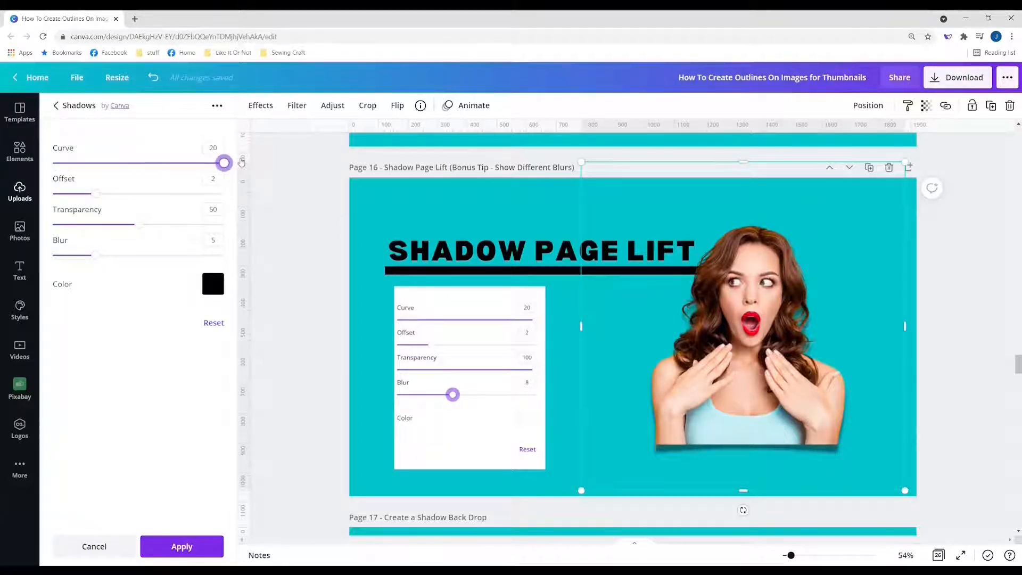
{"action": "left_click", "coordinate": [211, 209]}
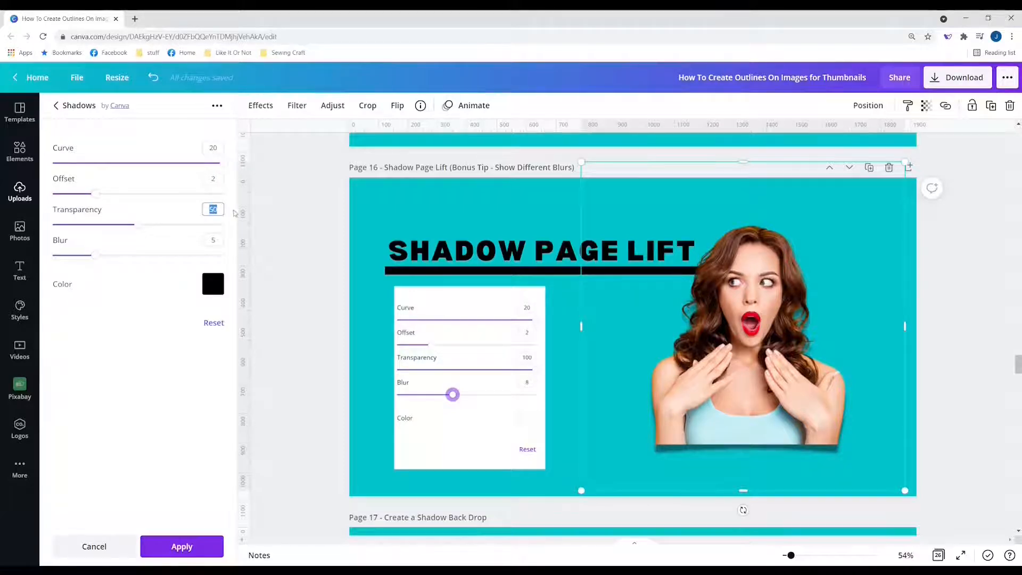
{"action": "key", "text": "Return"}
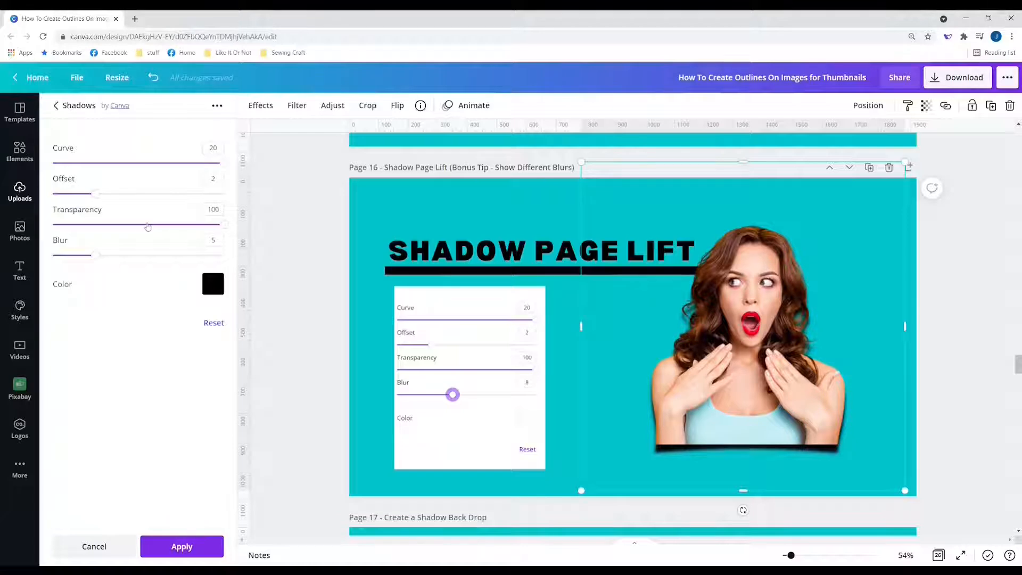
{"action": "left_click_drag", "start_coordinate": [148, 226], "coordinate": [123, 234]}
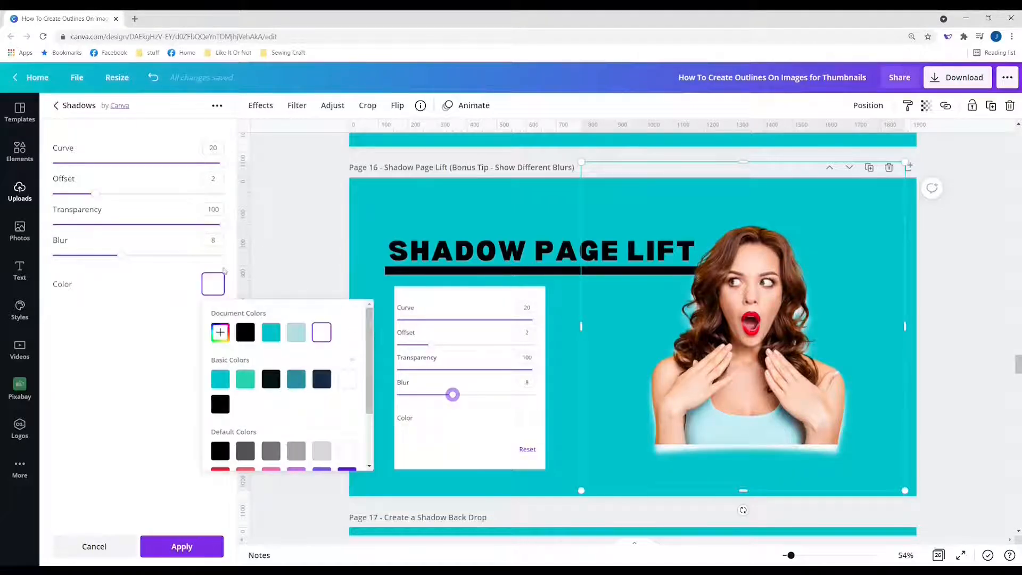
Step: Close the colour choices and raise the page-lift shadow's blur to about 10–11
{"action": "scroll", "coordinate": [548, 315], "scroll_direction": "up", "scroll_amount": 3}
{"action": "scroll", "coordinate": [559, 320], "scroll_direction": "up", "scroll_amount": 3}
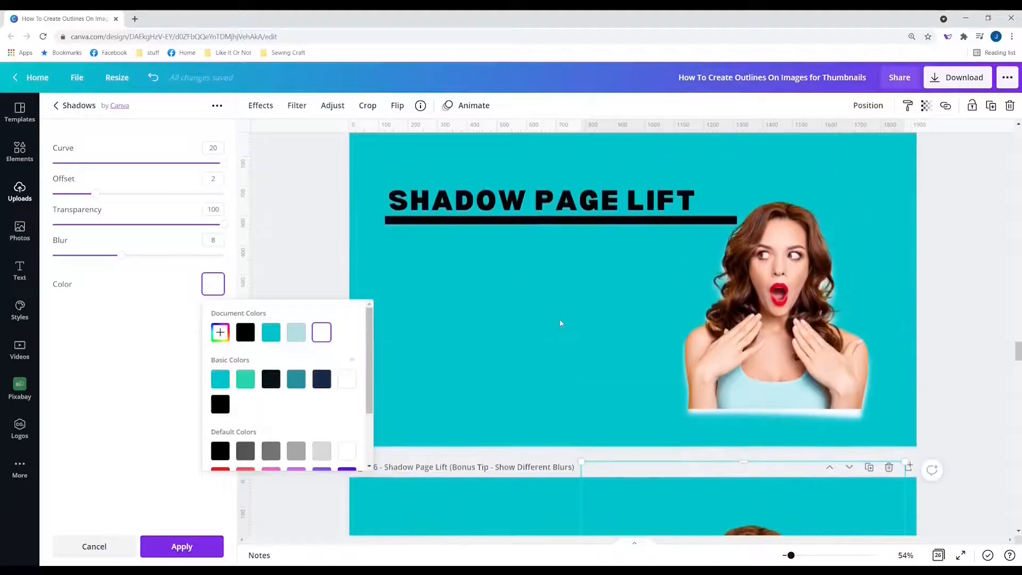
{"action": "scroll", "coordinate": [560, 323], "scroll_direction": "down", "scroll_amount": 5}
{"action": "left_click", "coordinate": [52, 255]}
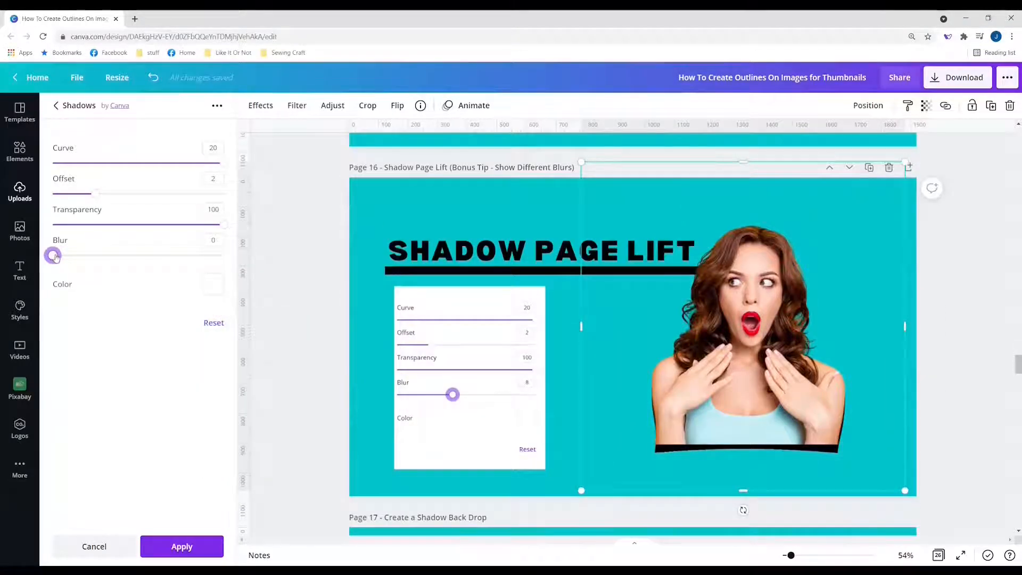
{"action": "left_click_drag", "start_coordinate": [55, 256], "coordinate": [137, 259]}
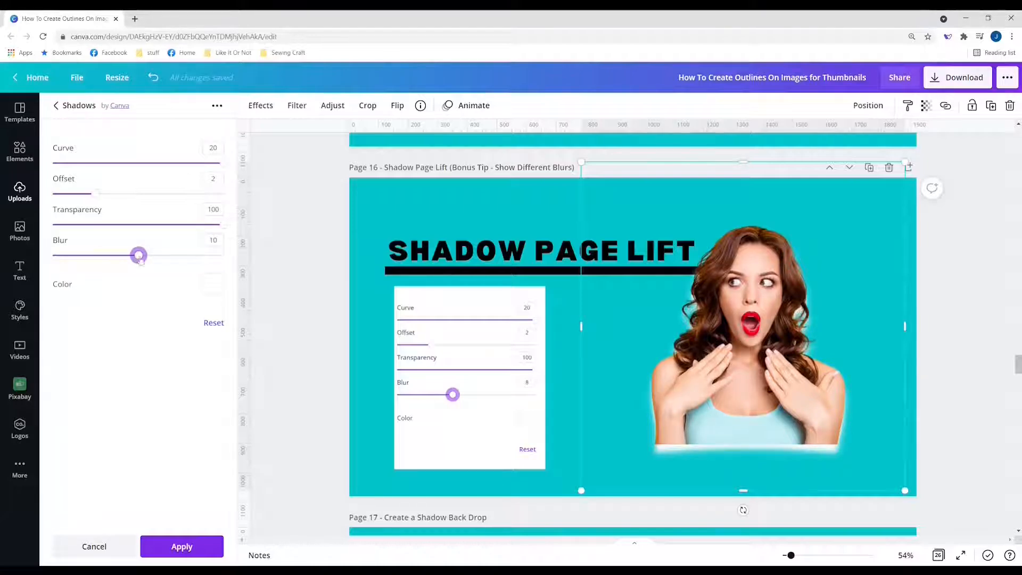
{"action": "left_click_drag", "start_coordinate": [139, 255], "coordinate": [224, 255]}
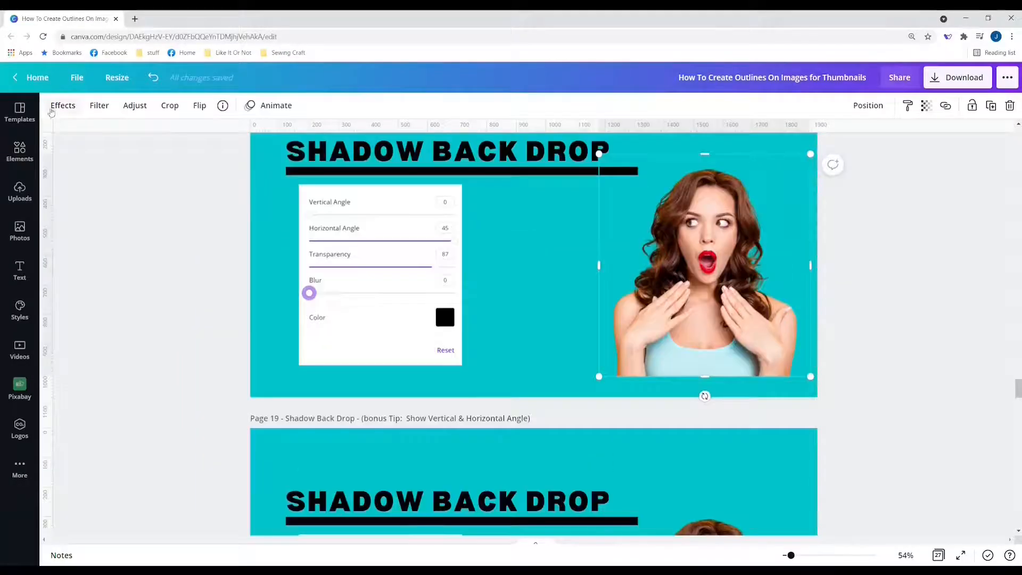
Step: Apply a Backdrop shadow to the woman photo and raise its transparency to 87
{"action": "left_click", "coordinate": [53, 107]}
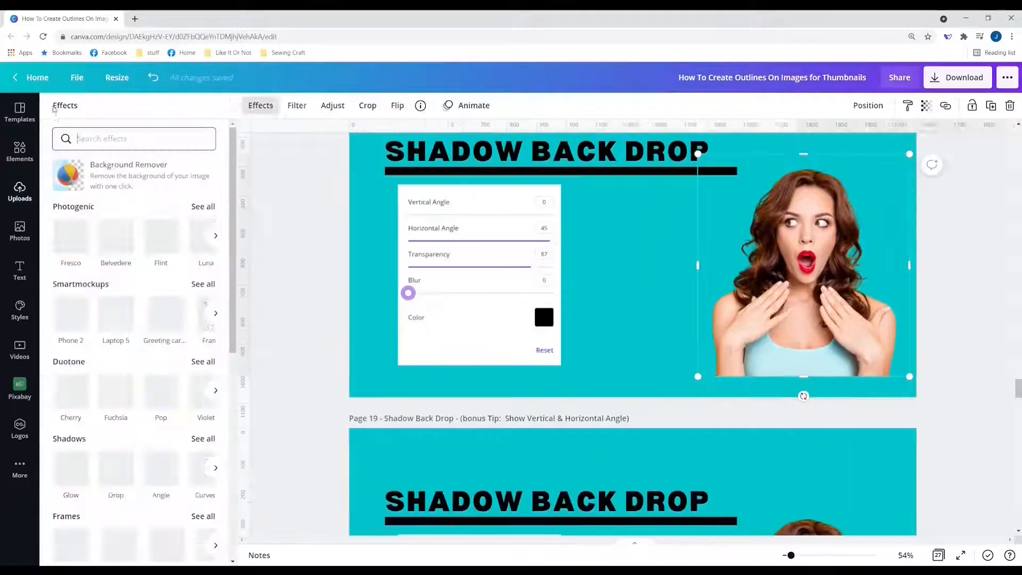
{"action": "left_click", "coordinate": [206, 439]}
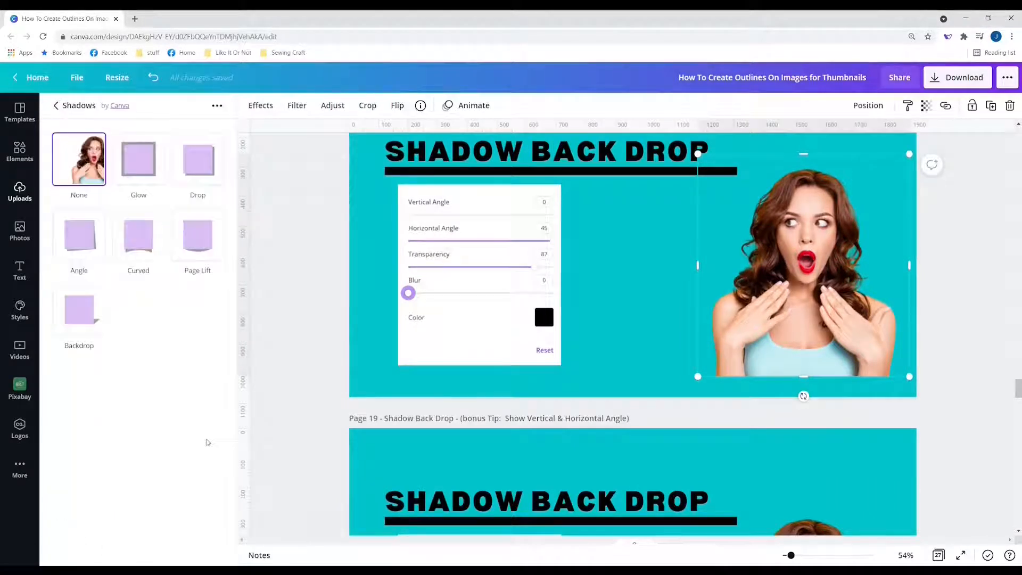
{"action": "left_click", "coordinate": [80, 317]}
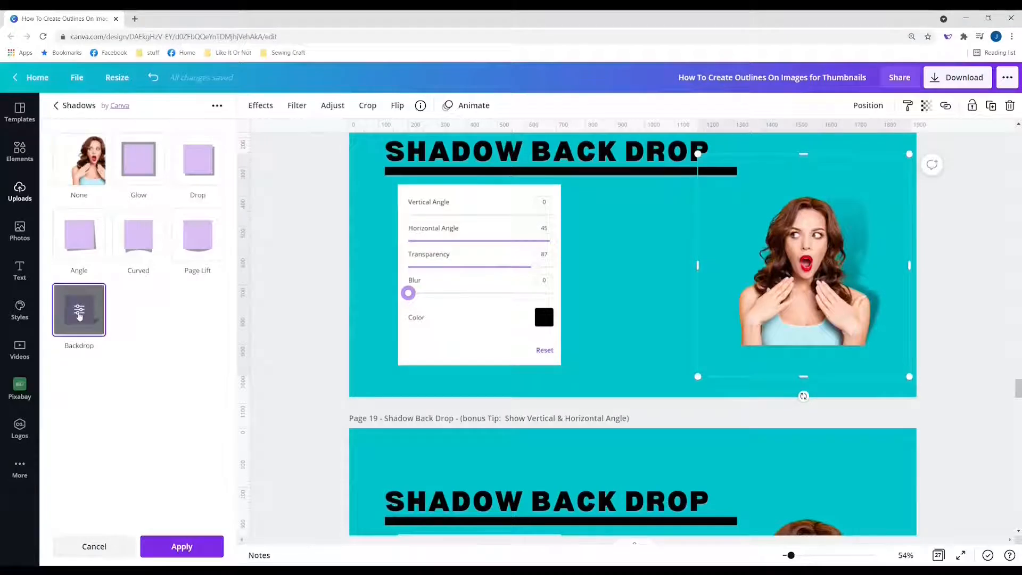
{"action": "left_click", "coordinate": [79, 312]}
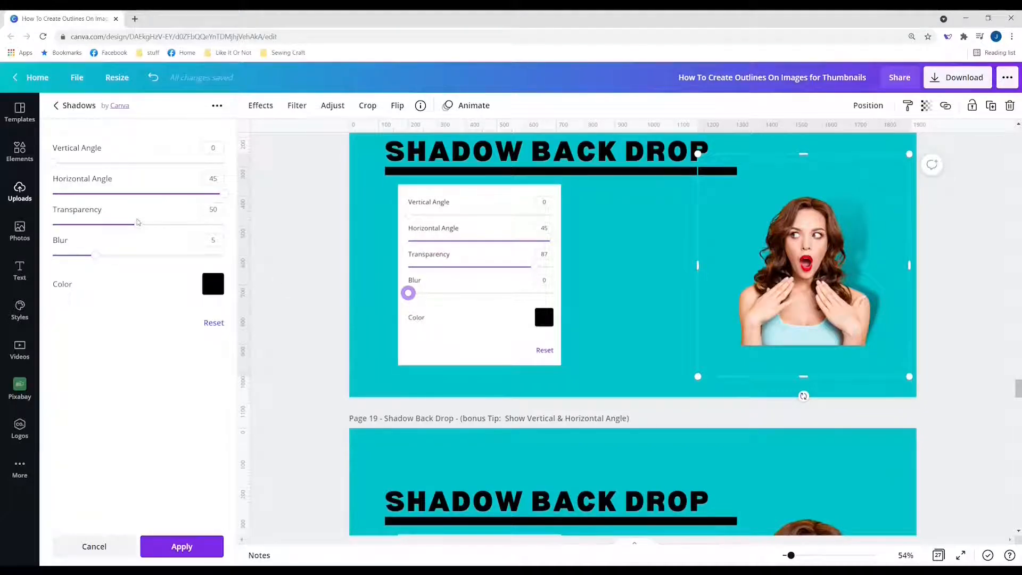
{"action": "left_click_drag", "start_coordinate": [137, 225], "coordinate": [202, 228]}
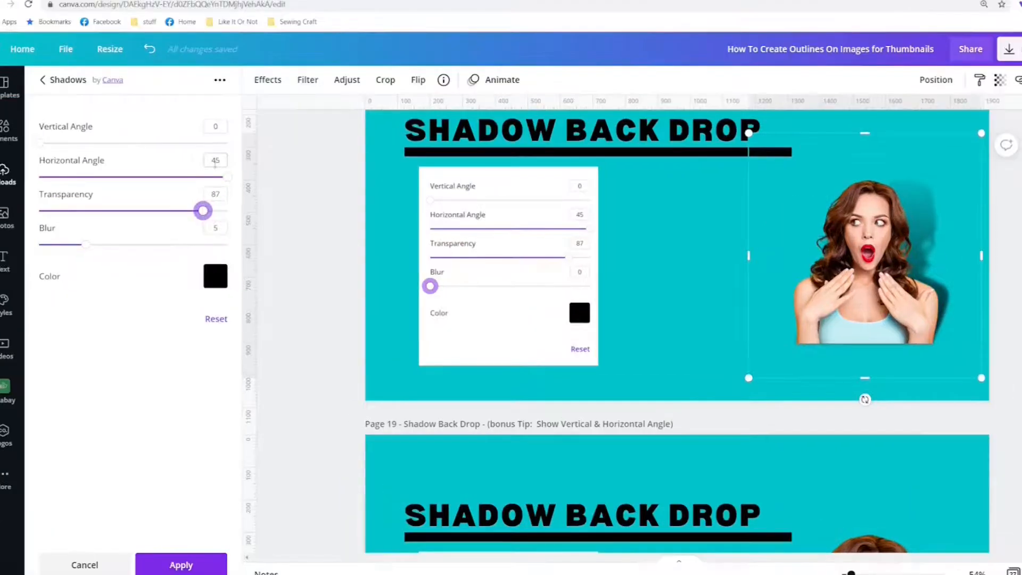
Step: Set the shadow blur to 0, try the maximum 20, then return to no blur
{"action": "left_click", "coordinate": [215, 228]}
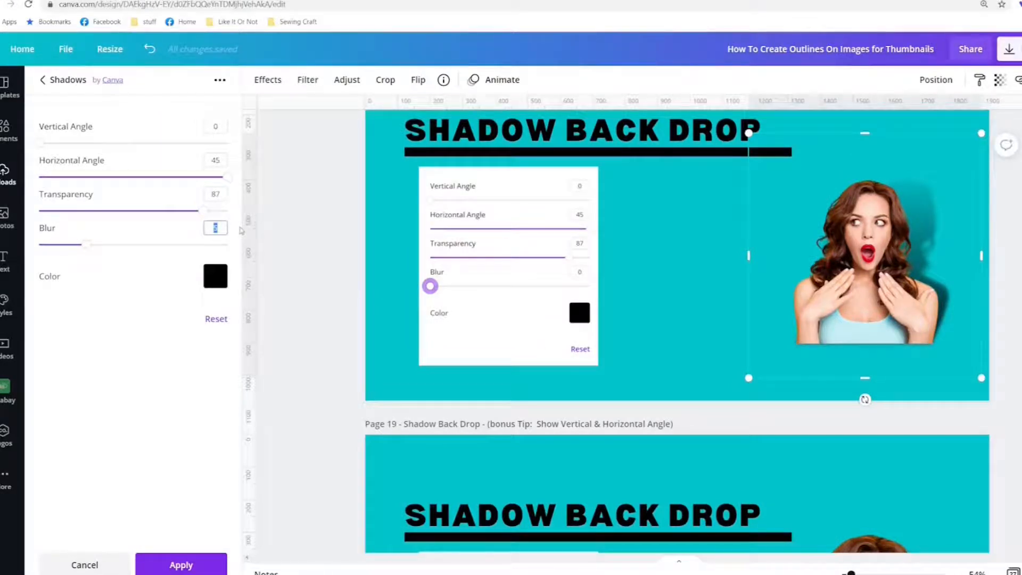
{"action": "type", "text": "0"}
{"action": "key", "text": "Return"}
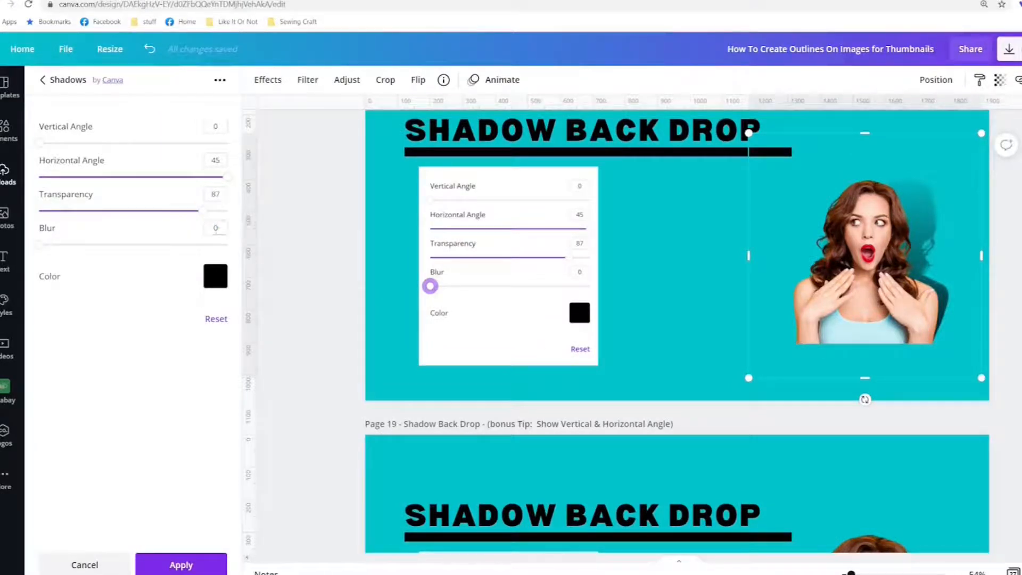
{"action": "left_click_drag", "start_coordinate": [216, 244], "coordinate": [243, 241]}
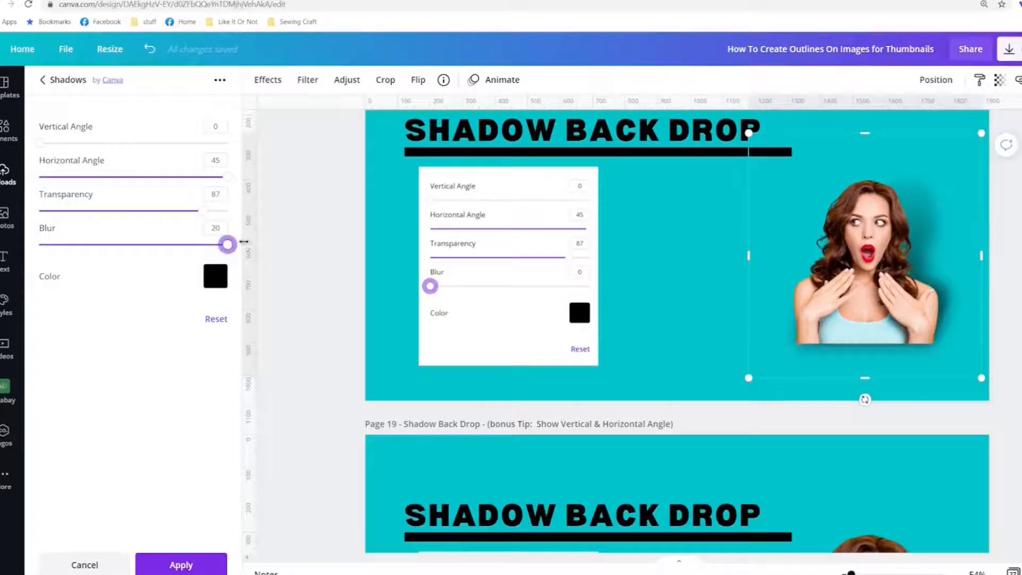
{"action": "left_click_drag", "start_coordinate": [113, 248], "coordinate": [5, 241]}
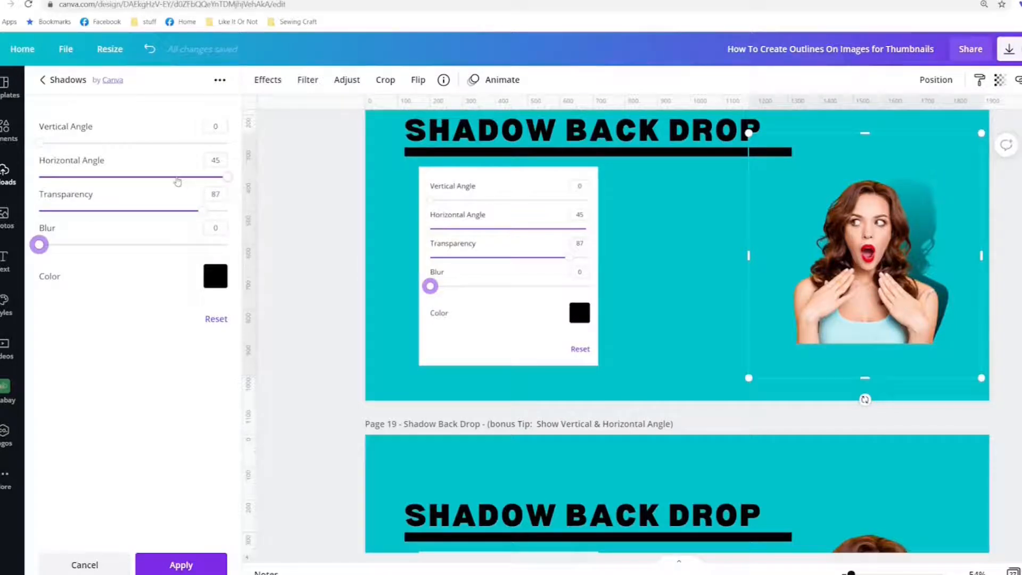
Step: Test horizontal angles from -45 to 28 and raise the vertical angle, ending with the shadow on her left
{"action": "left_click", "coordinate": [177, 178]}
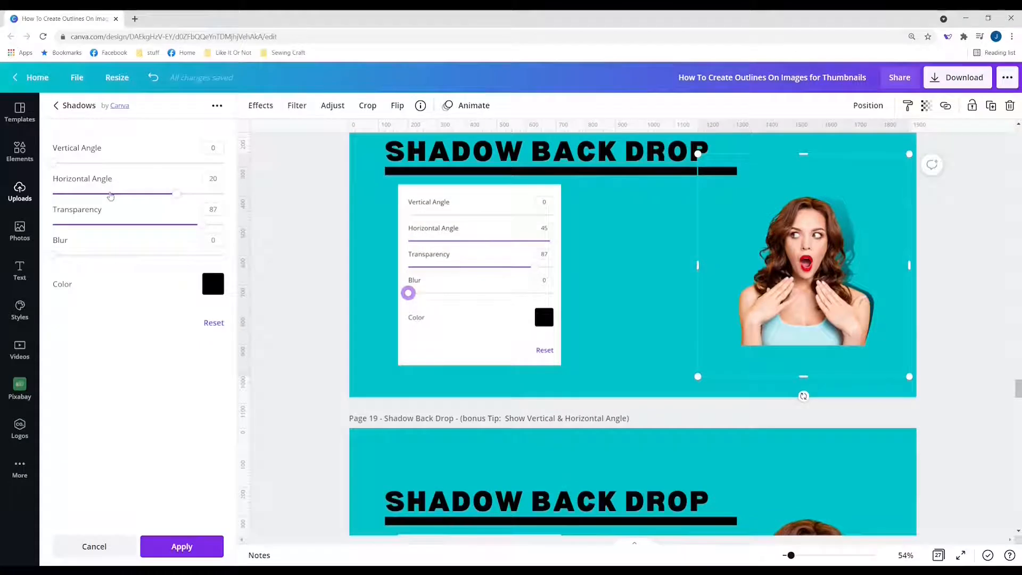
{"action": "left_click", "coordinate": [110, 194]}
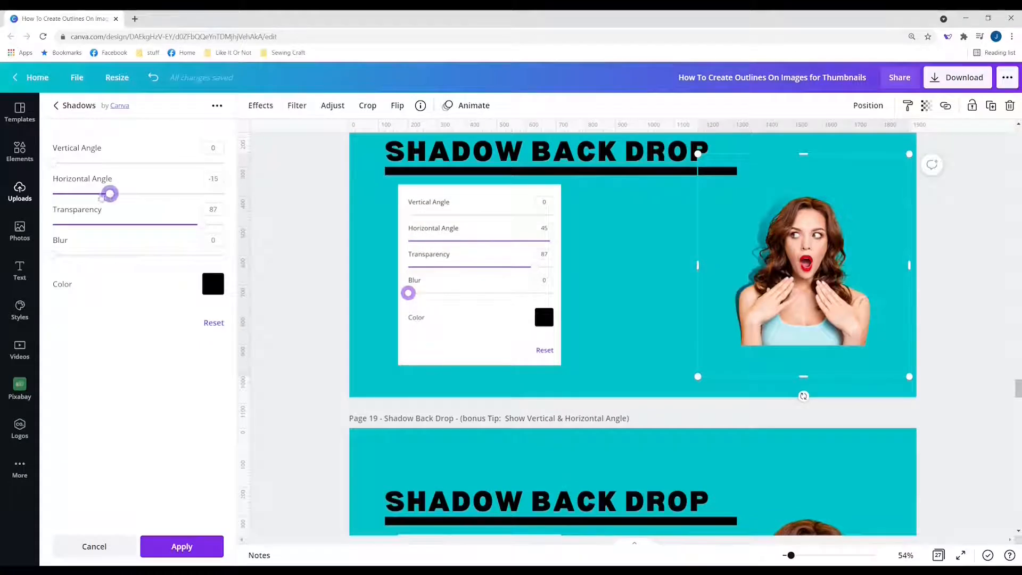
{"action": "left_click", "coordinate": [93, 196]}
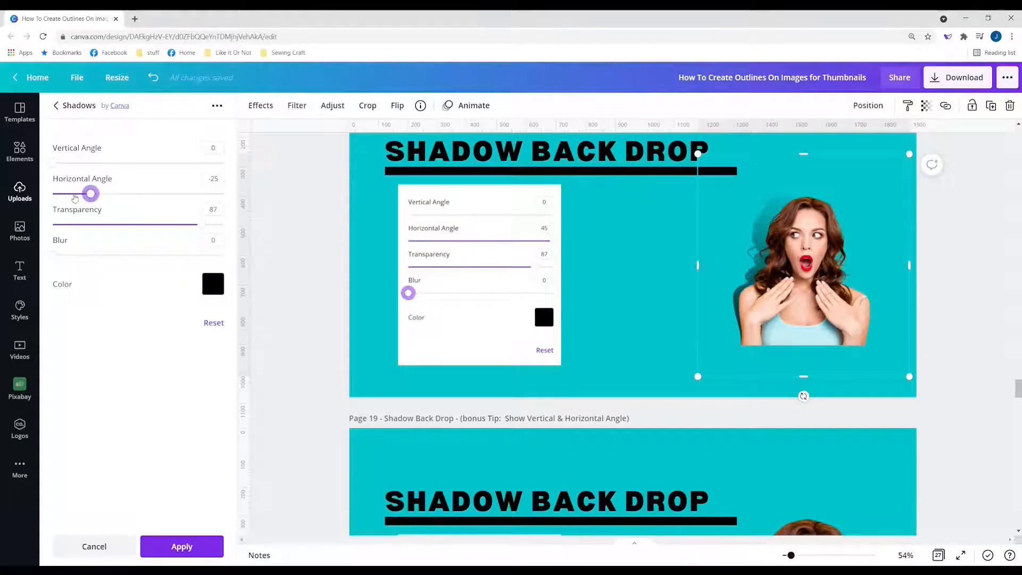
{"action": "left_click", "coordinate": [75, 196]}
{"action": "left_click", "coordinate": [60, 196]}
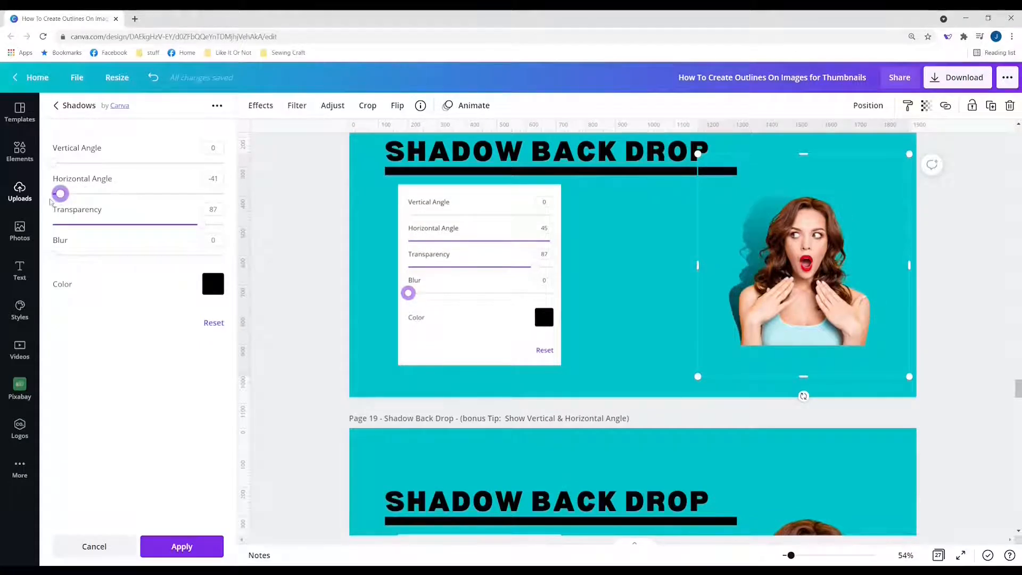
{"action": "left_click", "coordinate": [54, 195]}
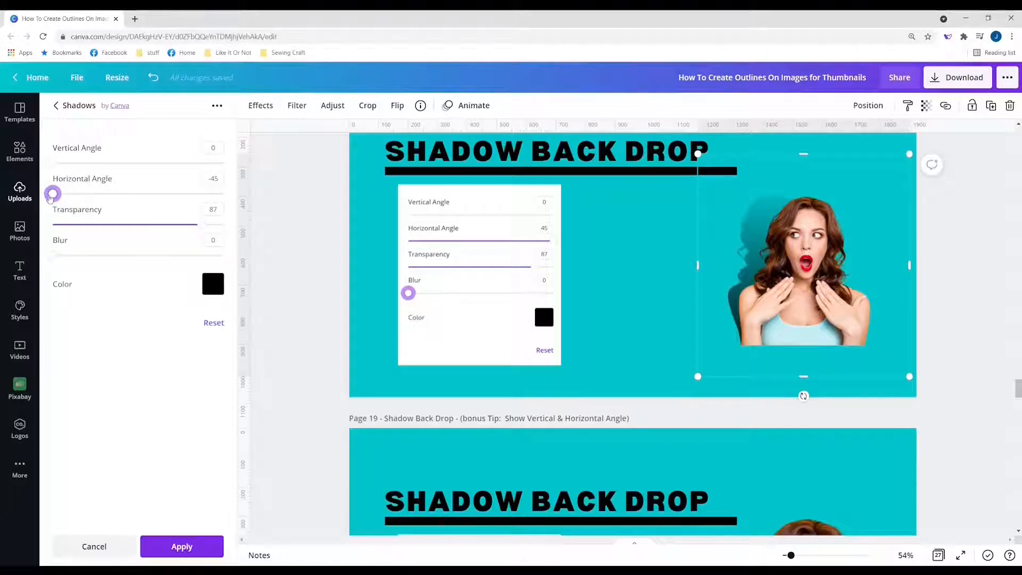
{"action": "left_click_drag", "start_coordinate": [51, 195], "coordinate": [225, 213]}
{"action": "left_click", "coordinate": [176, 195]}
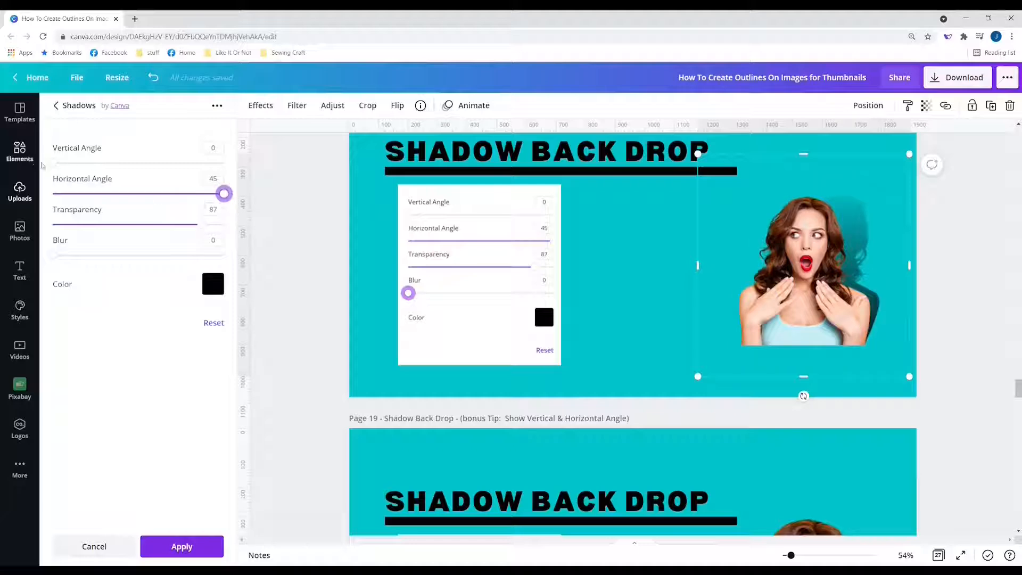
{"action": "left_click_drag", "start_coordinate": [53, 168], "coordinate": [78, 193]}
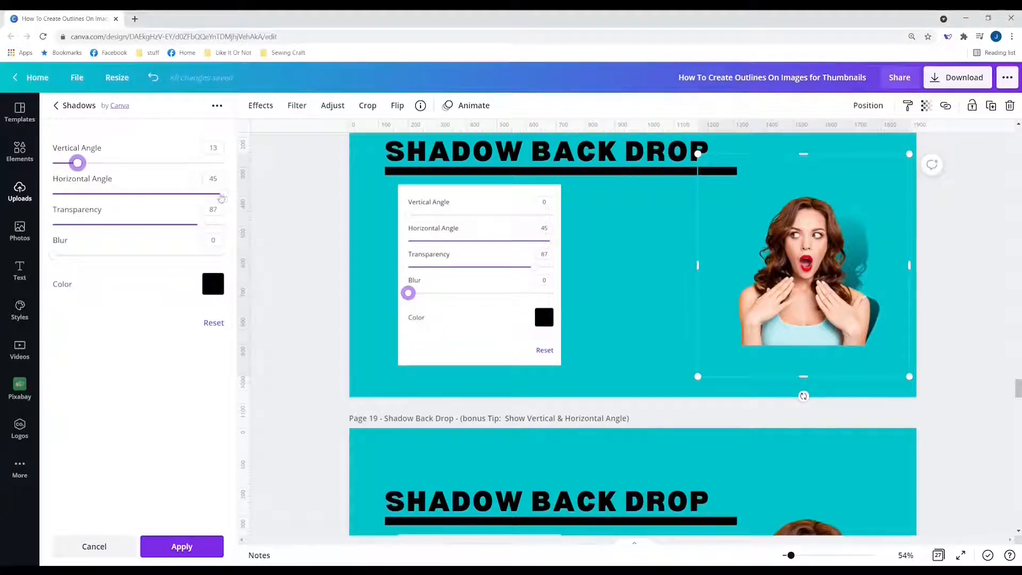
{"action": "left_click_drag", "start_coordinate": [224, 198], "coordinate": [53, 212]}
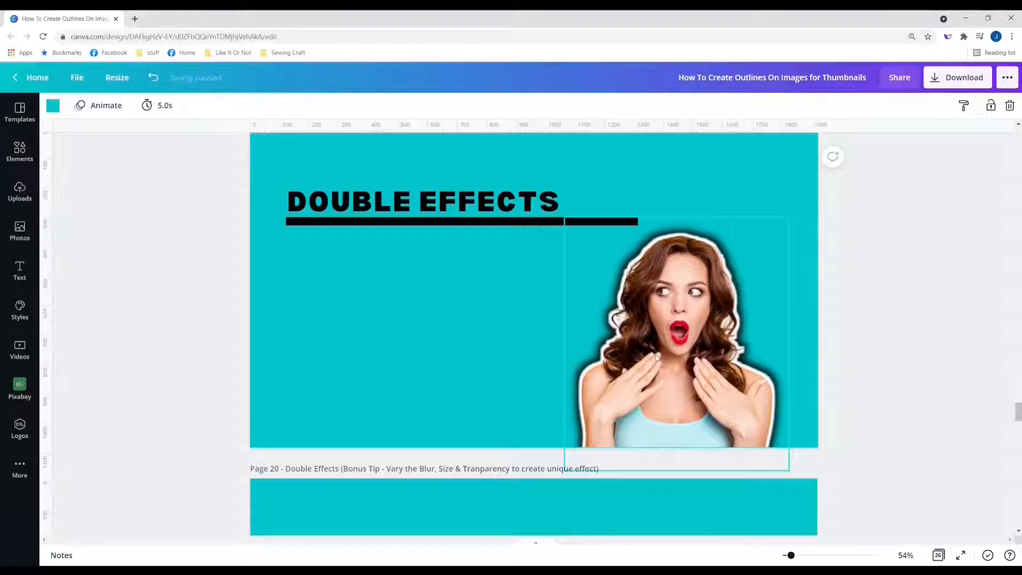
Step: Move the white-outlined cutout off the Double Effects page to the right
{"action": "left_click", "coordinate": [656, 358]}
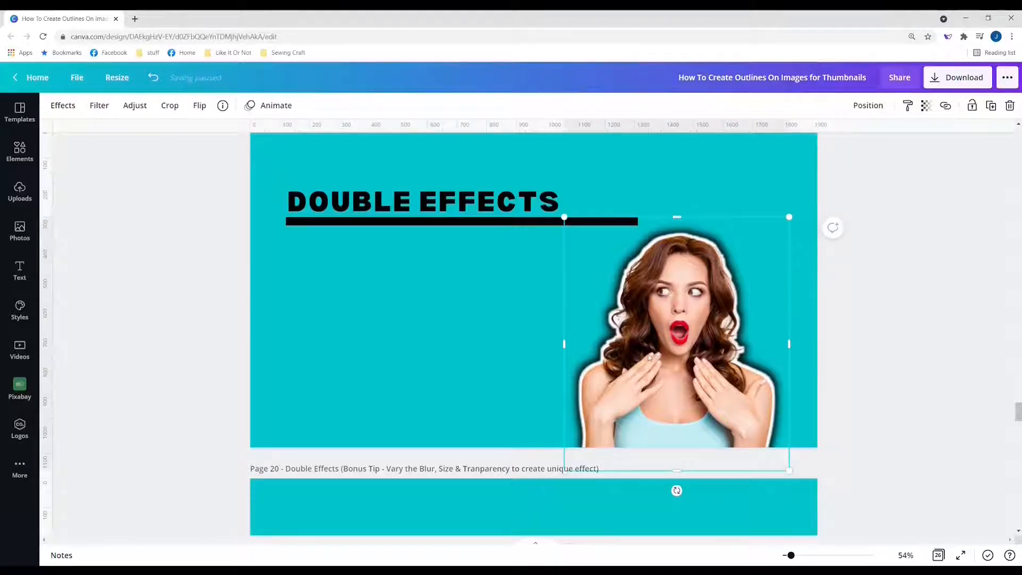
{"action": "scroll", "coordinate": [834, 346], "scroll_direction": "up", "scroll_amount": 20}
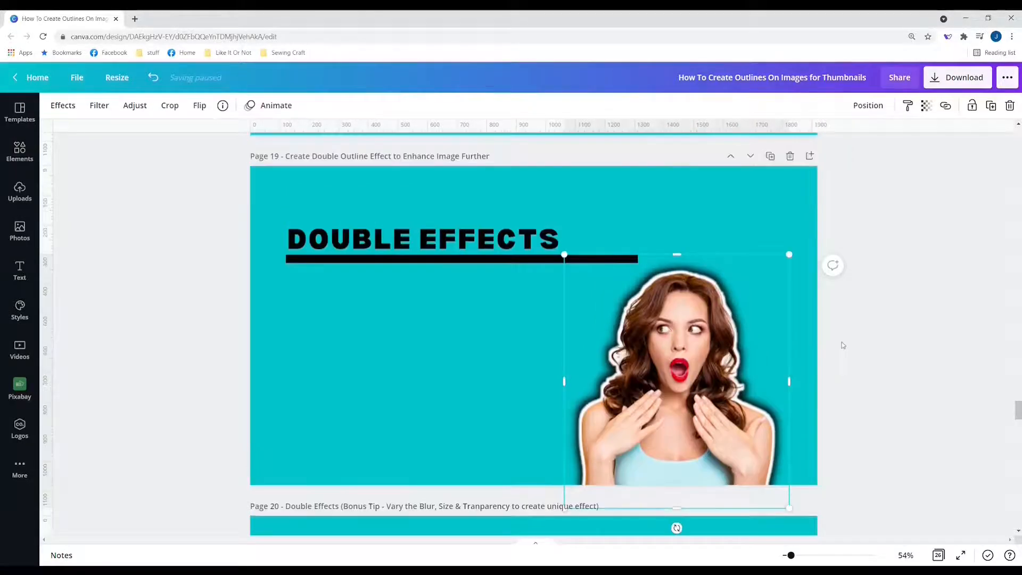
{"action": "scroll", "coordinate": [842, 342], "scroll_direction": "up", "scroll_amount": 20}
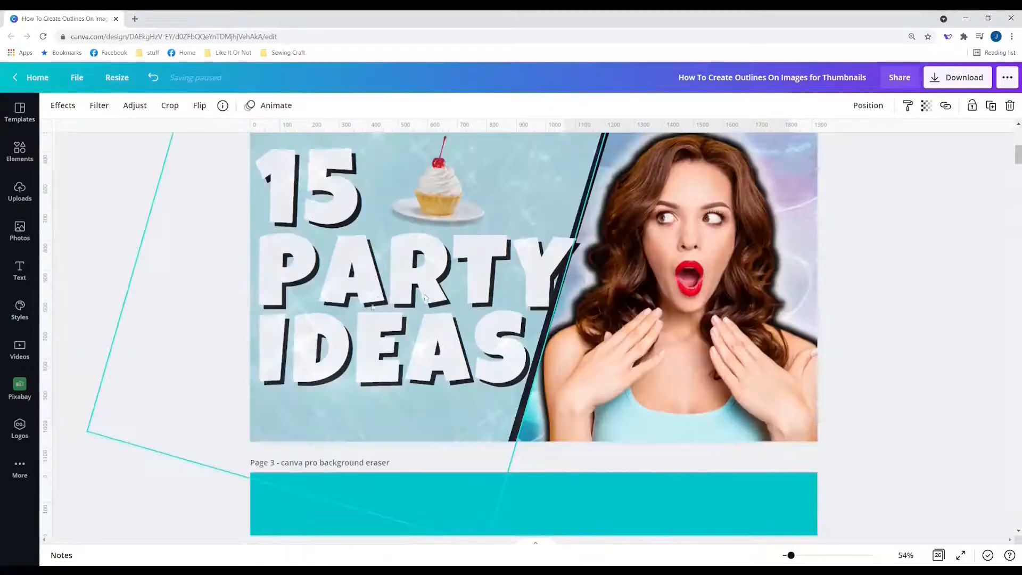
{"action": "left_click_drag", "start_coordinate": [687, 331], "coordinate": [748, 342]}
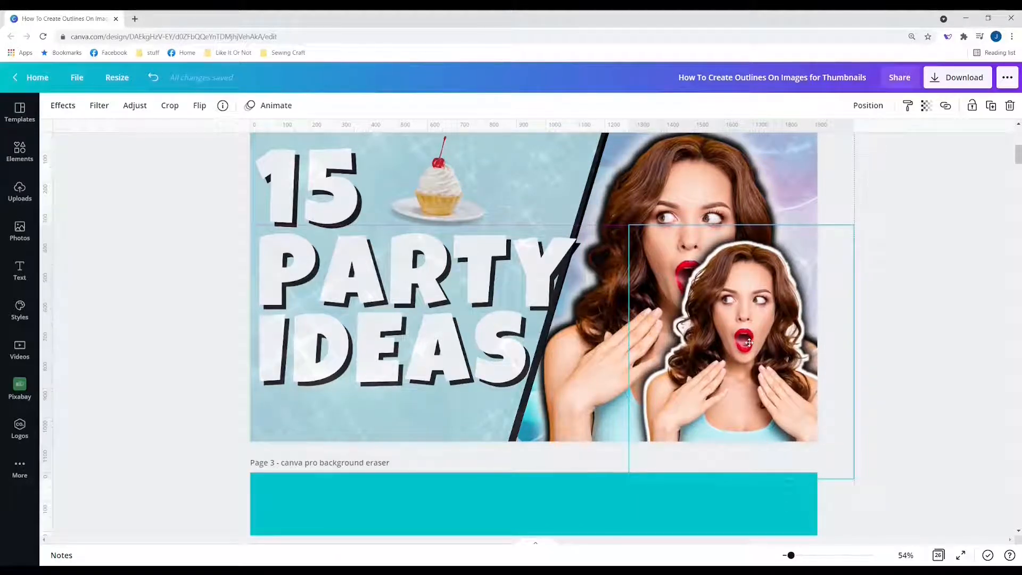
{"action": "left_click_drag", "start_coordinate": [749, 342], "coordinate": [1016, 381]}
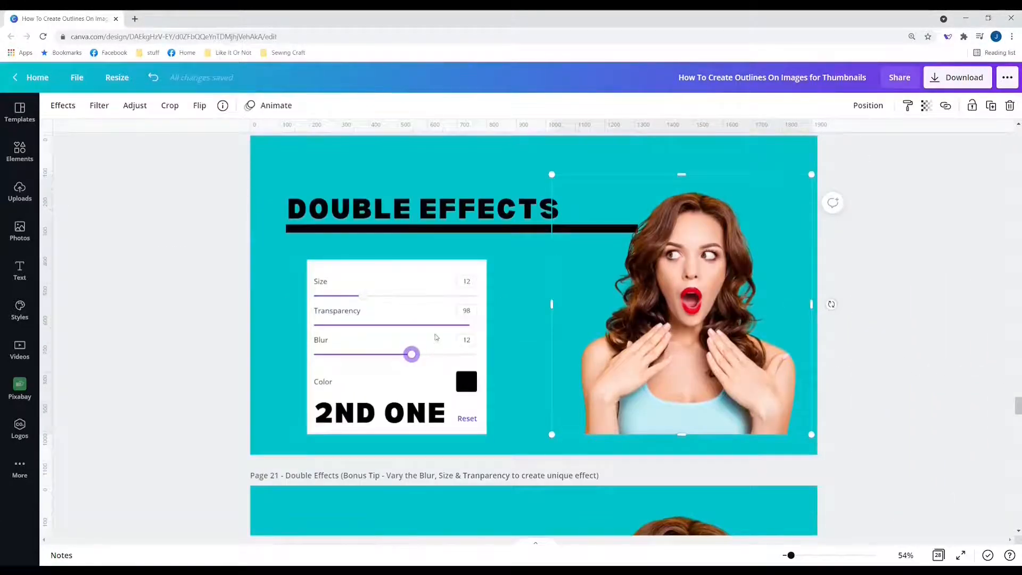
Step: Shift the settings panel graphic and the 2ND ONE text to the left
{"action": "left_click", "coordinate": [435, 336]}
{"action": "scroll", "coordinate": [420, 330], "scroll_direction": "down", "scroll_amount": 1}
{"action": "left_click_drag", "start_coordinate": [415, 330], "coordinate": [339, 364]}
{"action": "left_click", "coordinate": [375, 363]}
Step: Nudge the woman photo slightly right and down
{"action": "left_click", "coordinate": [698, 268]}
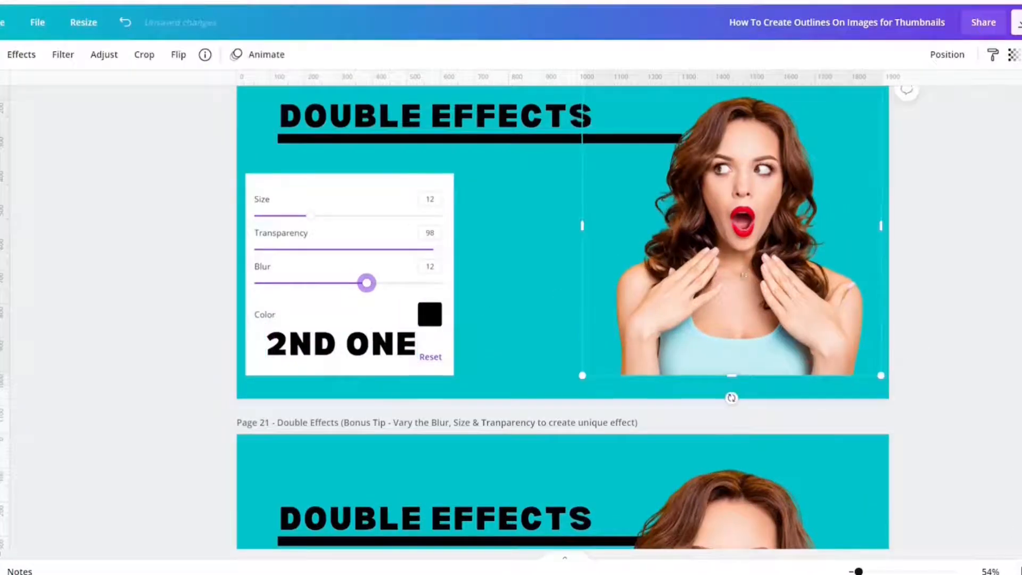
{"action": "left_click_drag", "start_coordinate": [740, 267], "coordinate": [748, 286]}
{"action": "scroll", "coordinate": [749, 286], "scroll_direction": "up", "scroll_amount": 2}
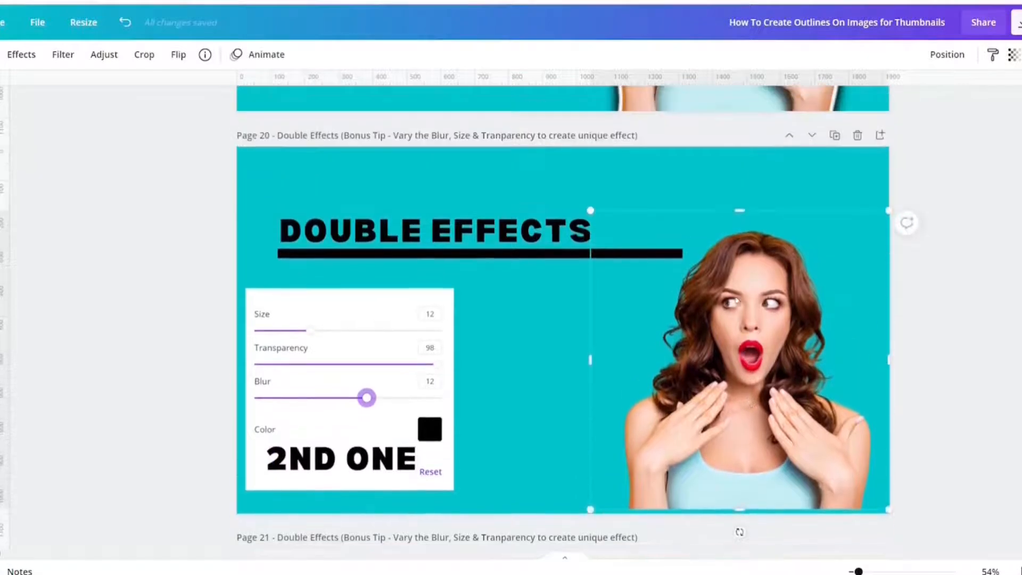
{"action": "left_click", "coordinate": [21, 54]}
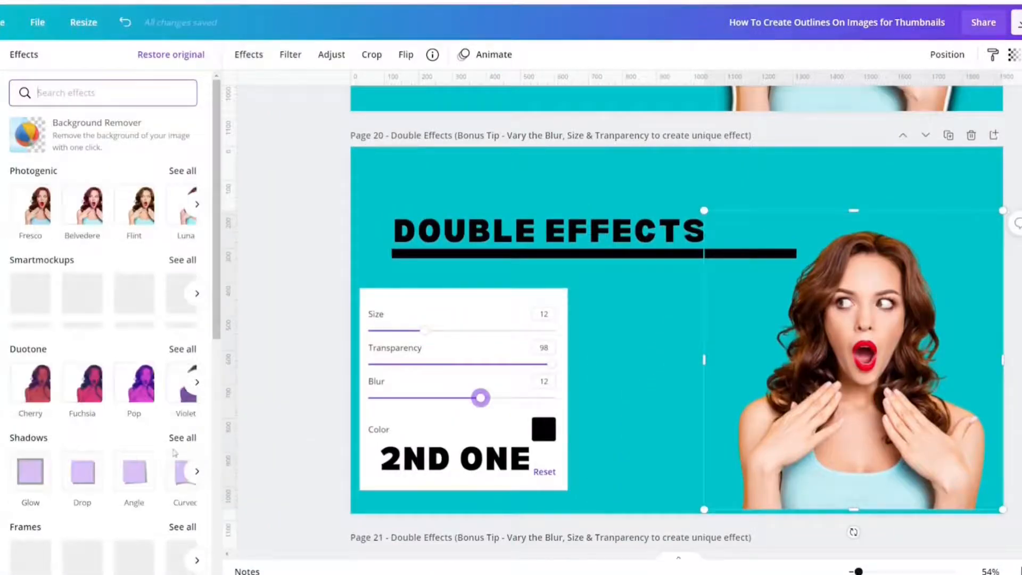
Step: Apply a dark Glow outline to the woman with size 13, transparency 96 and blur 3
{"action": "left_click", "coordinate": [27, 475]}
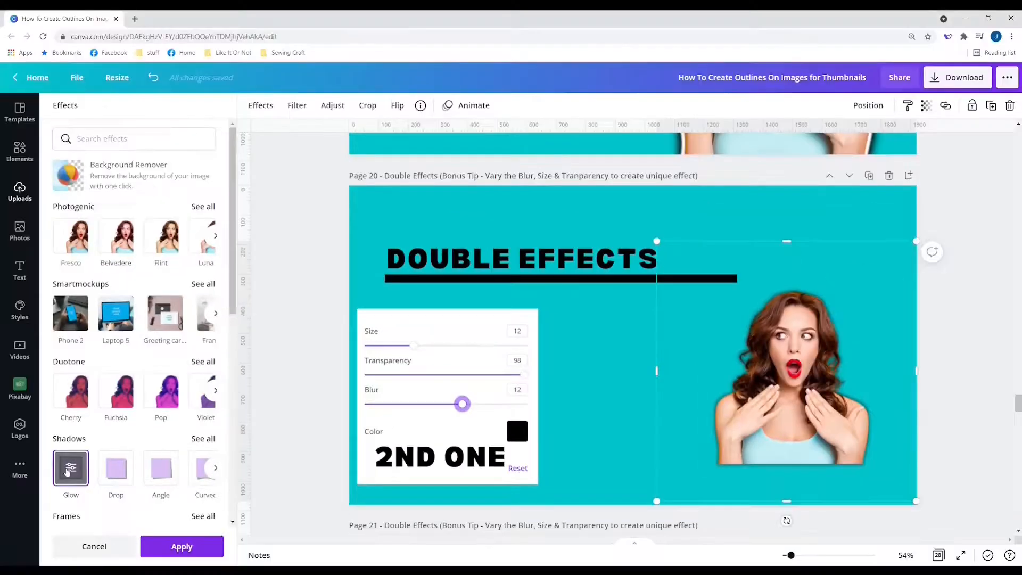
{"action": "left_click", "coordinate": [27, 475]}
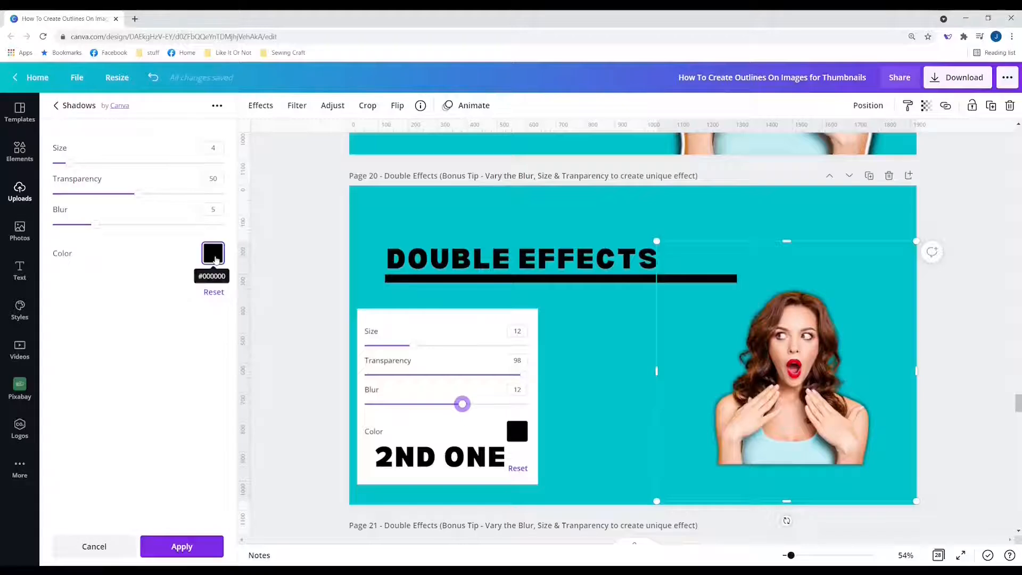
{"action": "left_click", "coordinate": [214, 255]}
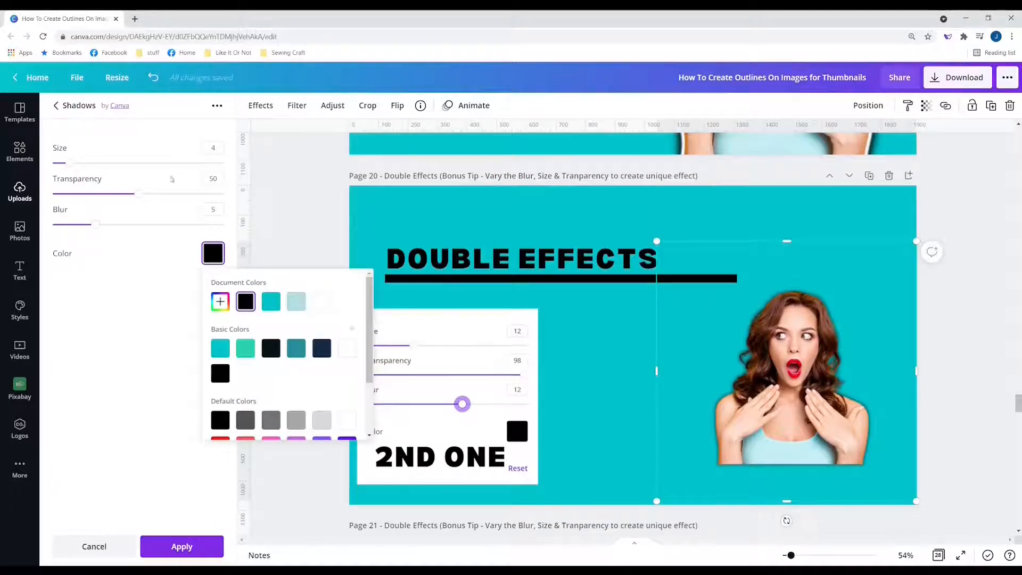
{"action": "left_click_drag", "start_coordinate": [69, 164], "coordinate": [82, 163]}
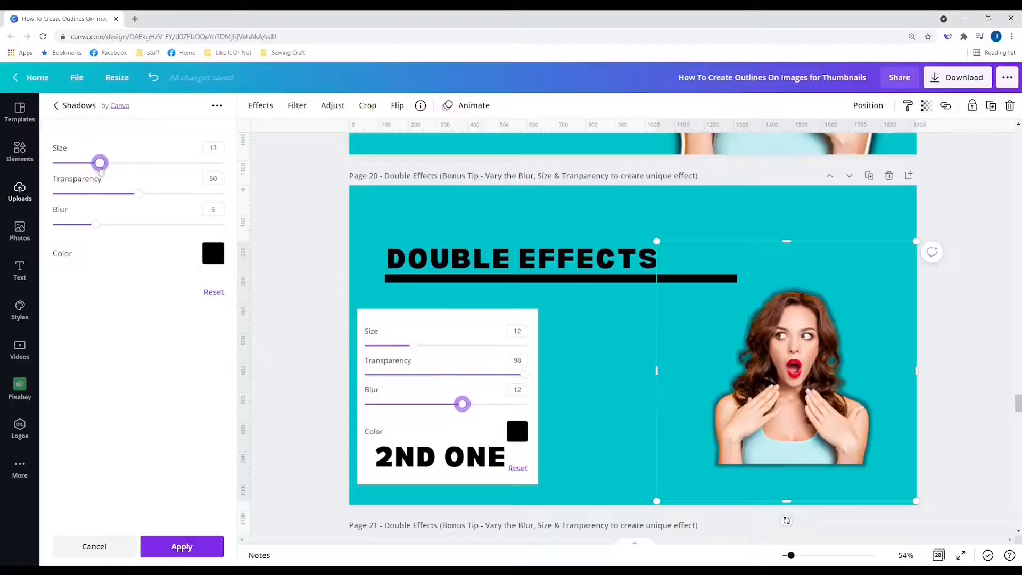
{"action": "left_click_drag", "start_coordinate": [99, 165], "coordinate": [219, 198]}
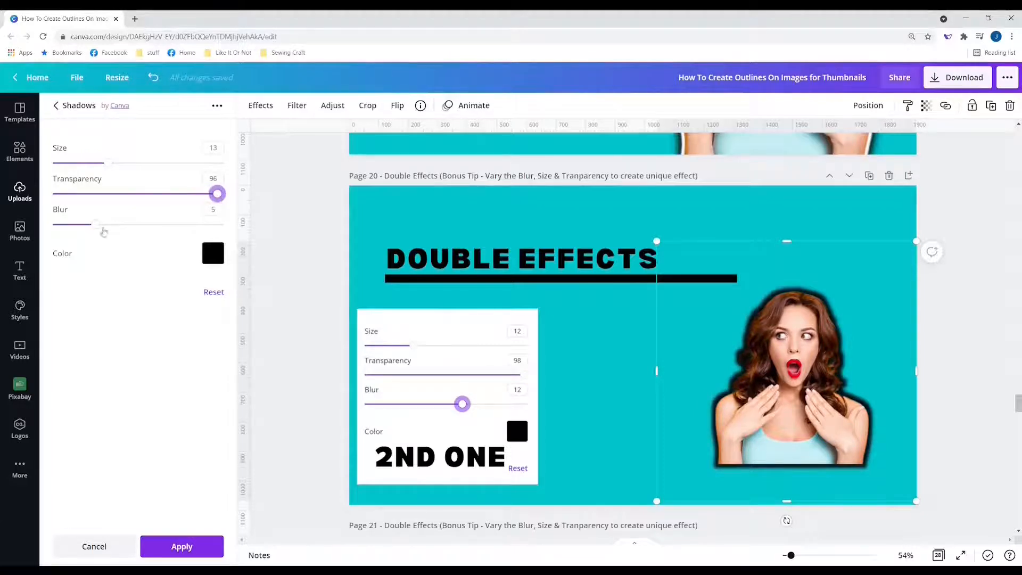
{"action": "left_click_drag", "start_coordinate": [95, 225], "coordinate": [61, 224]}
{"action": "left_click", "coordinate": [215, 211]}
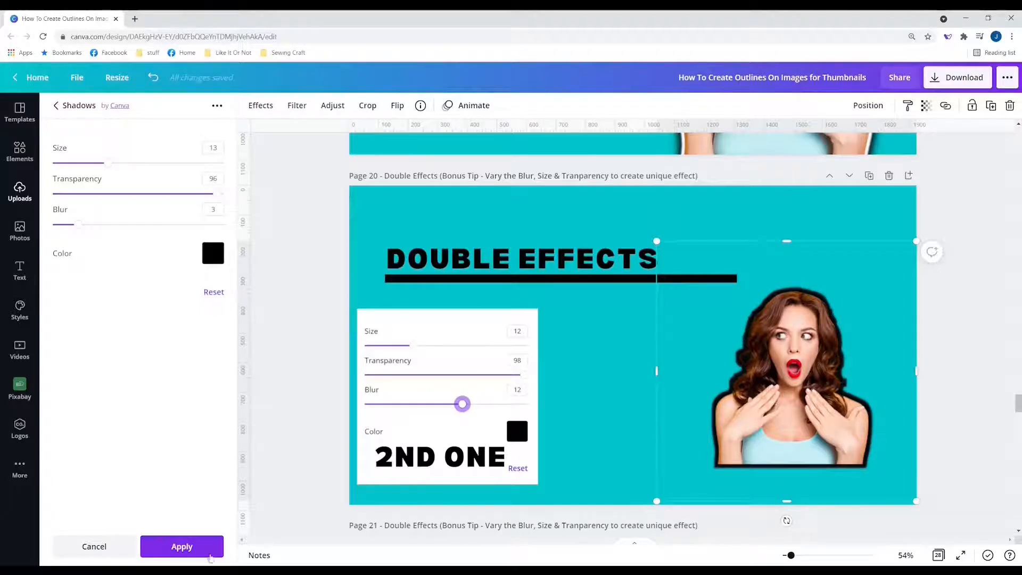
{"action": "left_click", "coordinate": [186, 548]}
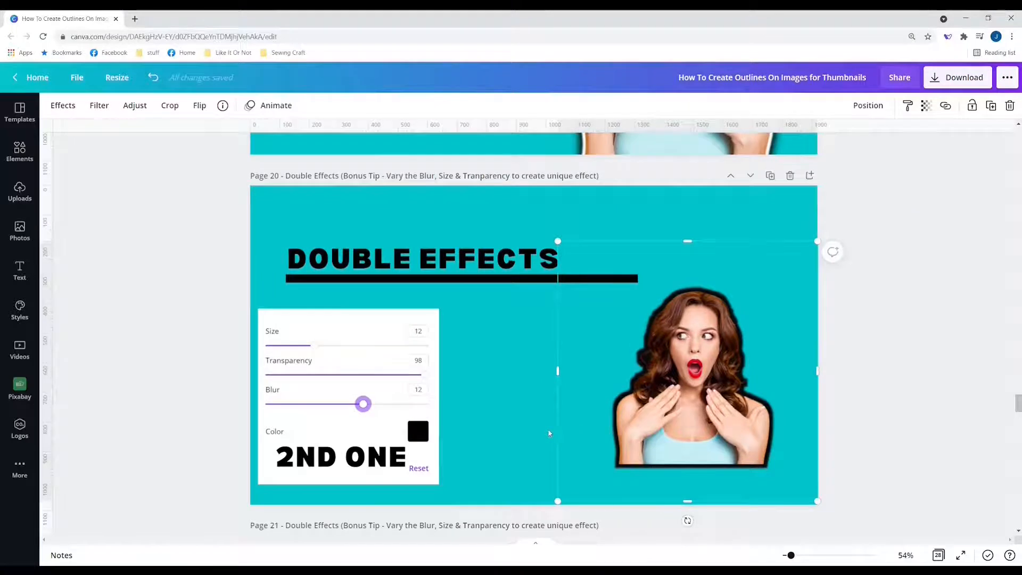
Step: Make the woman's glow white with transparency 100, size 14 and blur 14
{"action": "left_click", "coordinate": [530, 437]}
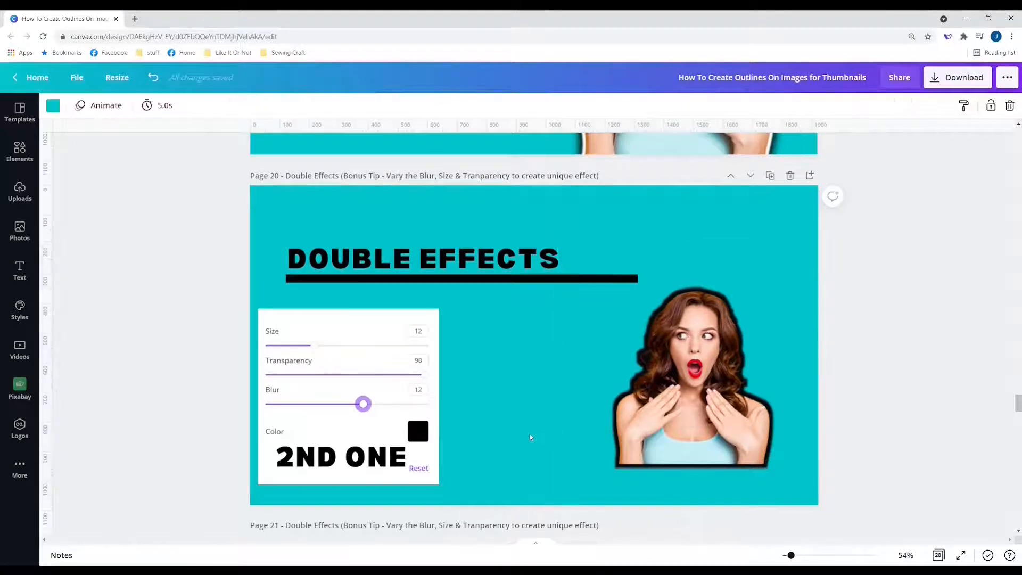
{"action": "left_click", "coordinate": [673, 420]}
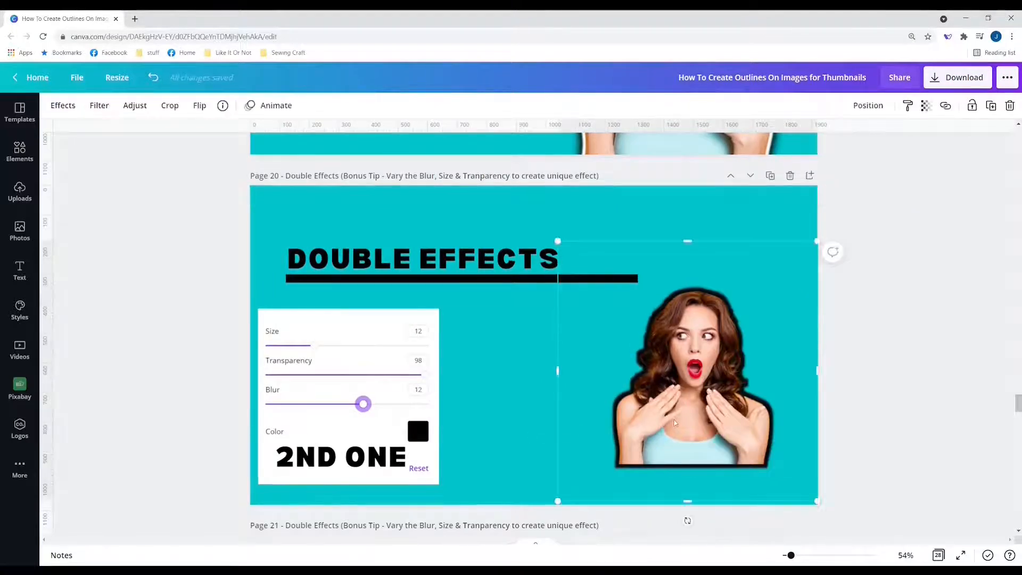
{"action": "left_click", "coordinate": [66, 106]}
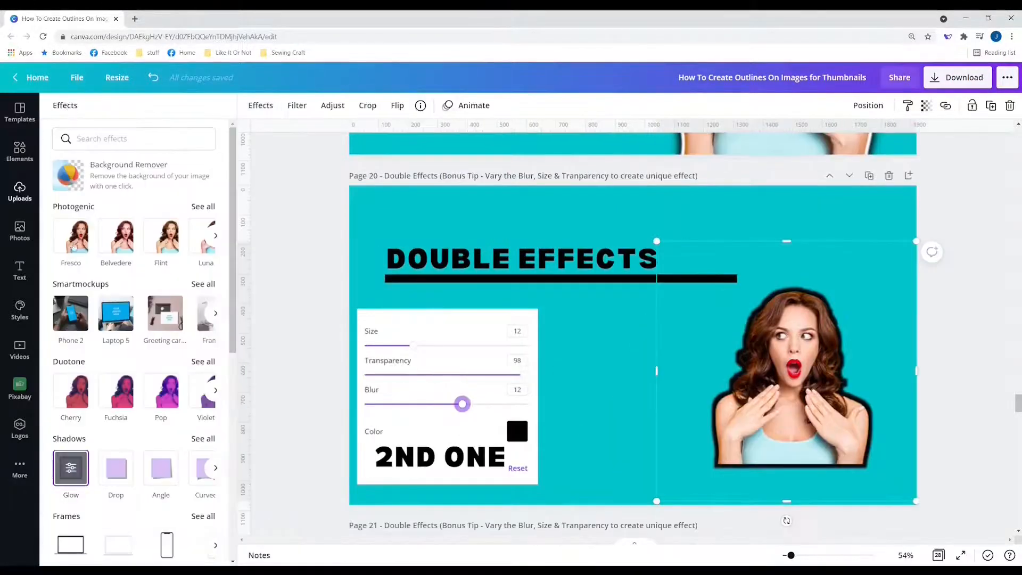
{"action": "left_click", "coordinate": [68, 468]}
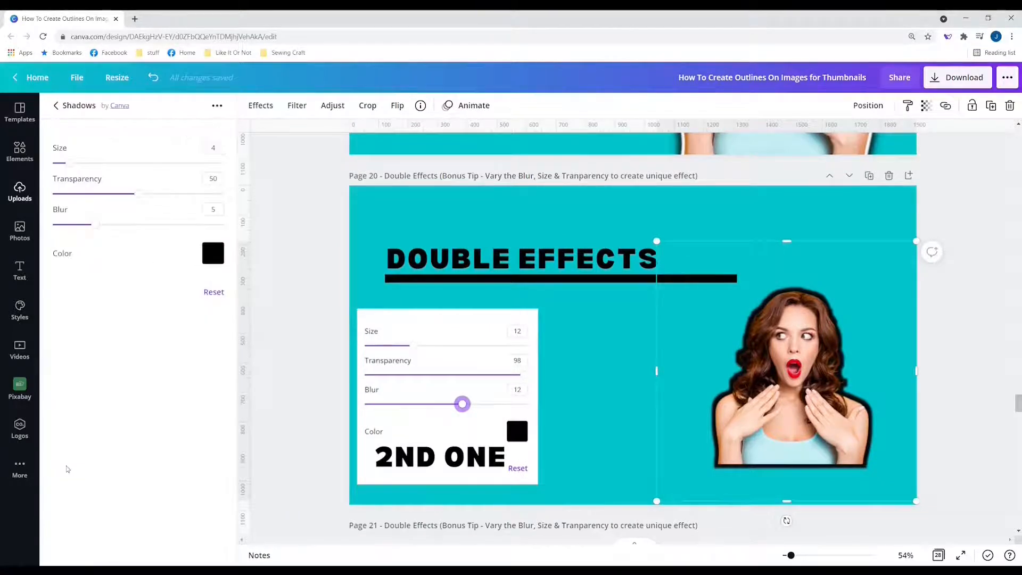
{"action": "left_click", "coordinate": [213, 252]}
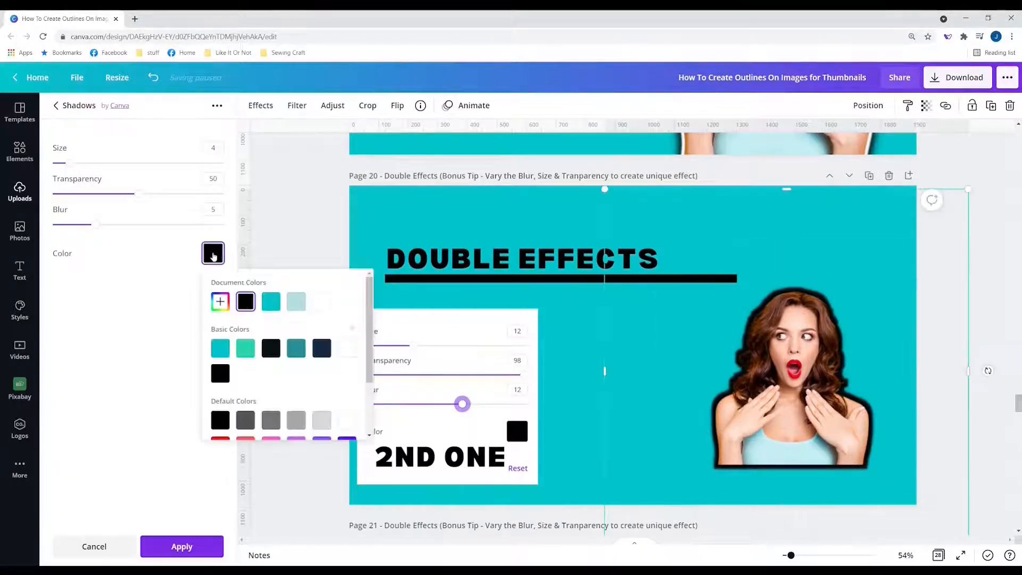
{"action": "left_click", "coordinate": [323, 302]}
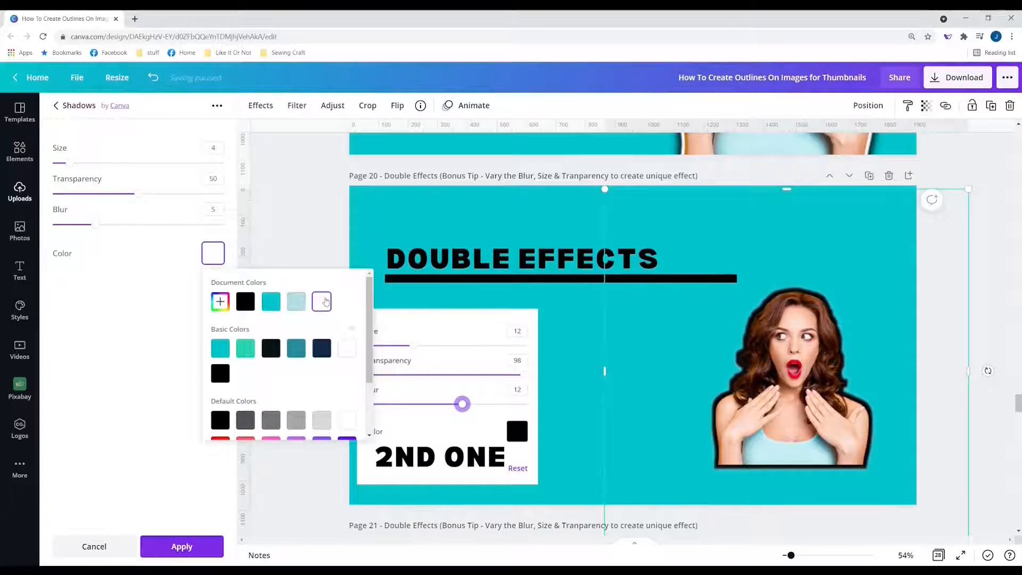
{"action": "left_click", "coordinate": [134, 188]}
{"action": "left_click_drag", "start_coordinate": [140, 197], "coordinate": [239, 197]}
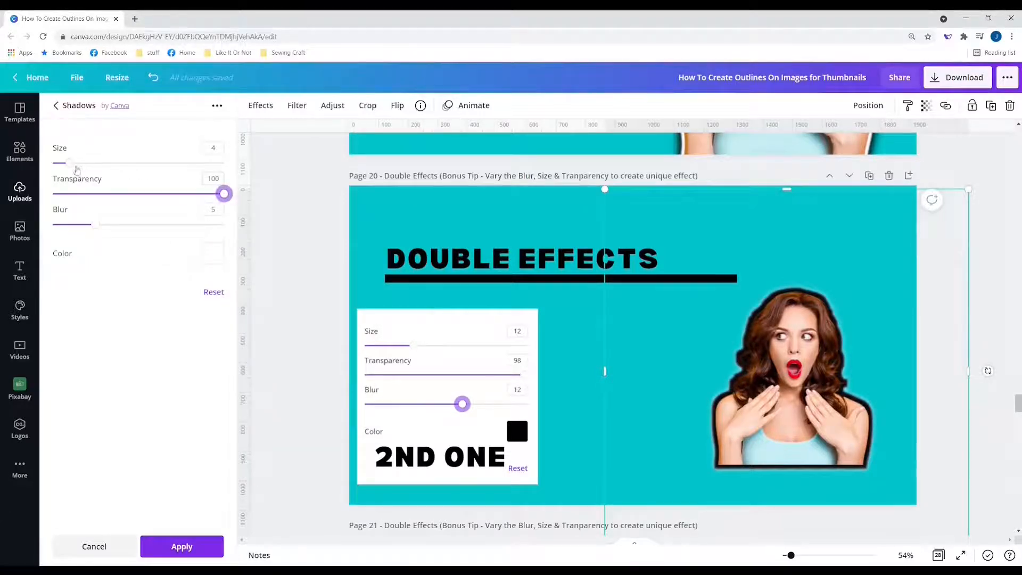
{"action": "left_click_drag", "start_coordinate": [69, 163], "coordinate": [113, 175]}
{"action": "left_click_drag", "start_coordinate": [95, 225], "coordinate": [172, 229]}
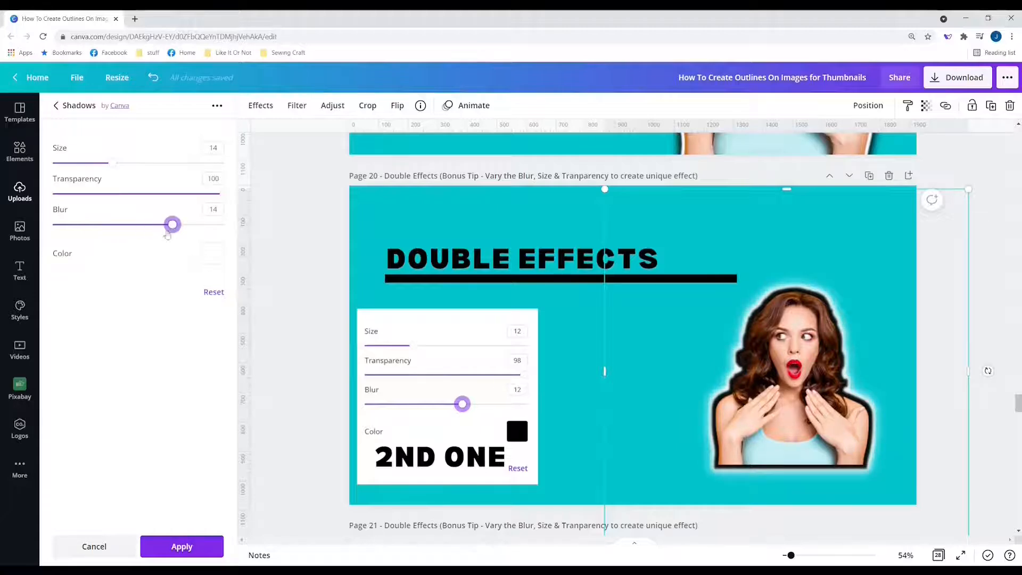
{"action": "left_click", "coordinate": [178, 547]}
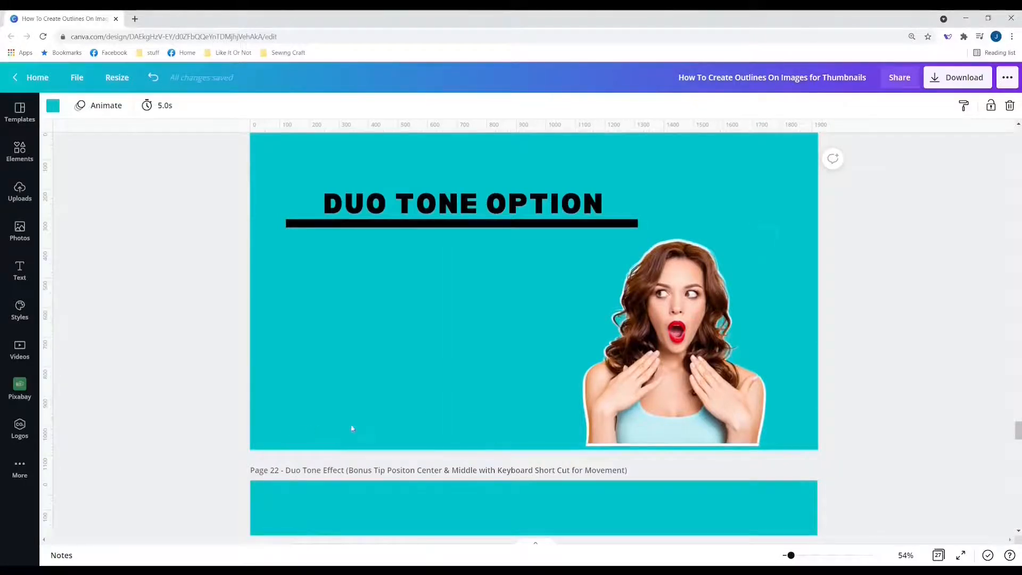
Step: Move the woman cut-out left, off the white silhouette on page 22
{"action": "left_click", "coordinate": [615, 421]}
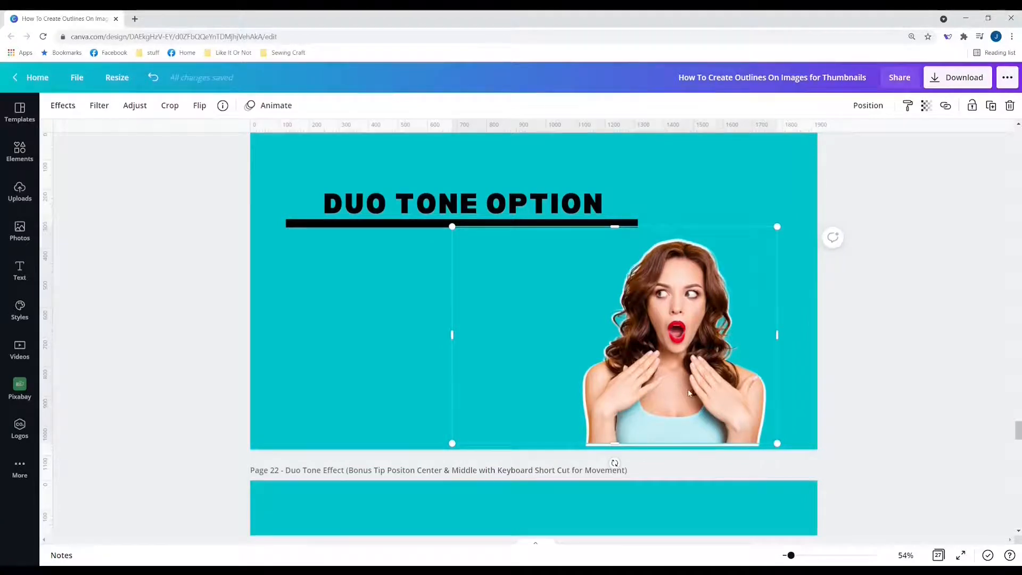
{"action": "left_click_drag", "start_coordinate": [688, 393], "coordinate": [419, 382]}
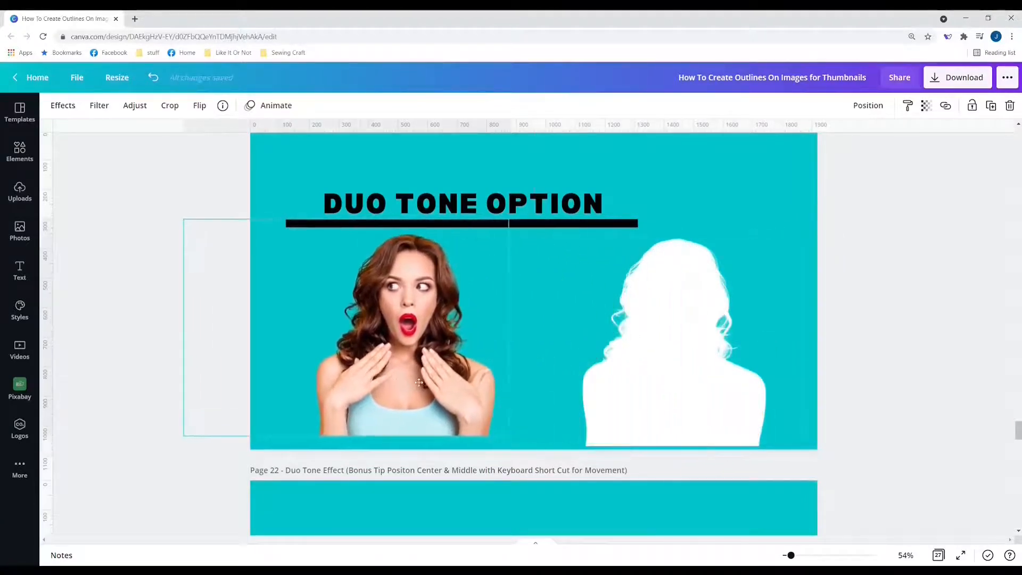
{"action": "left_click", "coordinate": [698, 382]}
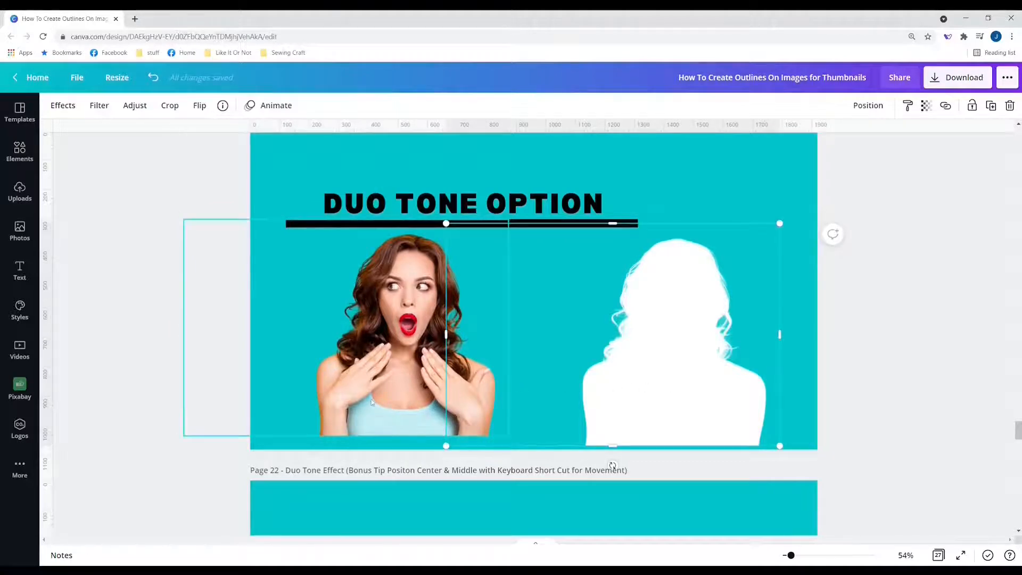
{"action": "left_click", "coordinate": [402, 390]}
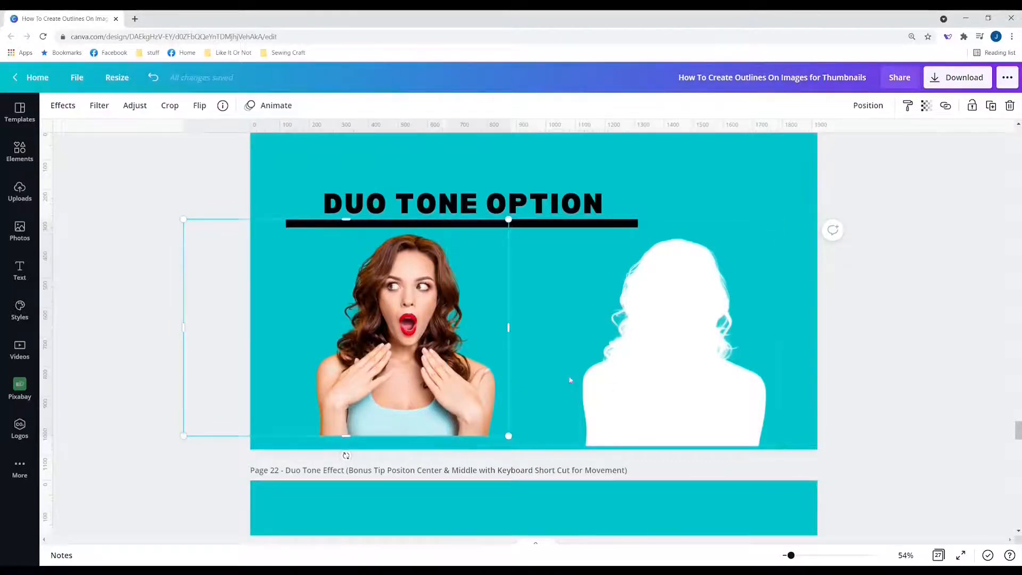
{"action": "scroll", "coordinate": [570, 379], "scroll_direction": "down", "scroll_amount": 5}
Step: Duplicate the woman photo, move the copy to the right, and slightly enlarge the left one
{"action": "left_click", "coordinate": [468, 394]}
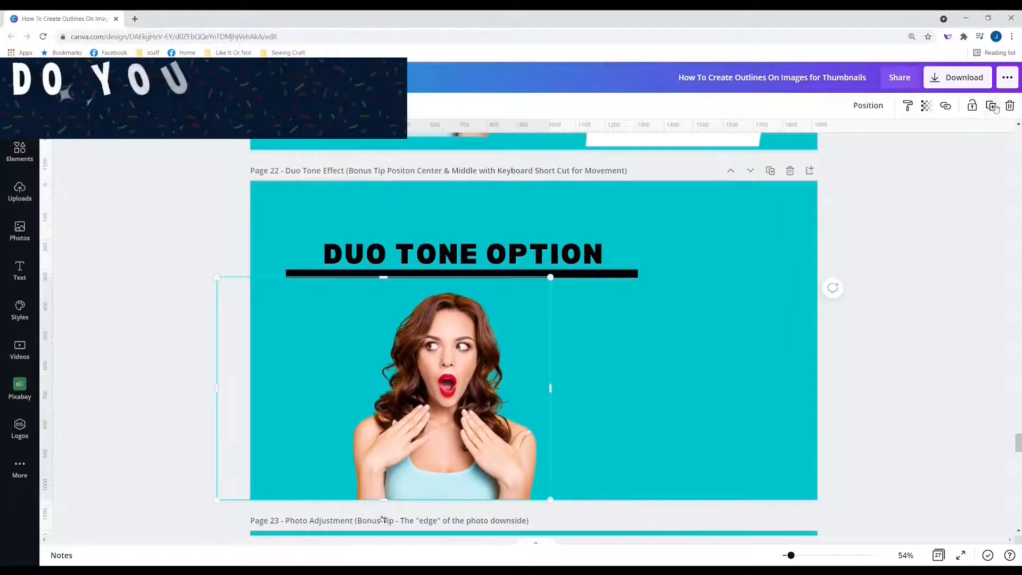
{"action": "key", "text": "ctrl+d"}
{"action": "left_click_drag", "start_coordinate": [509, 363], "coordinate": [689, 361]}
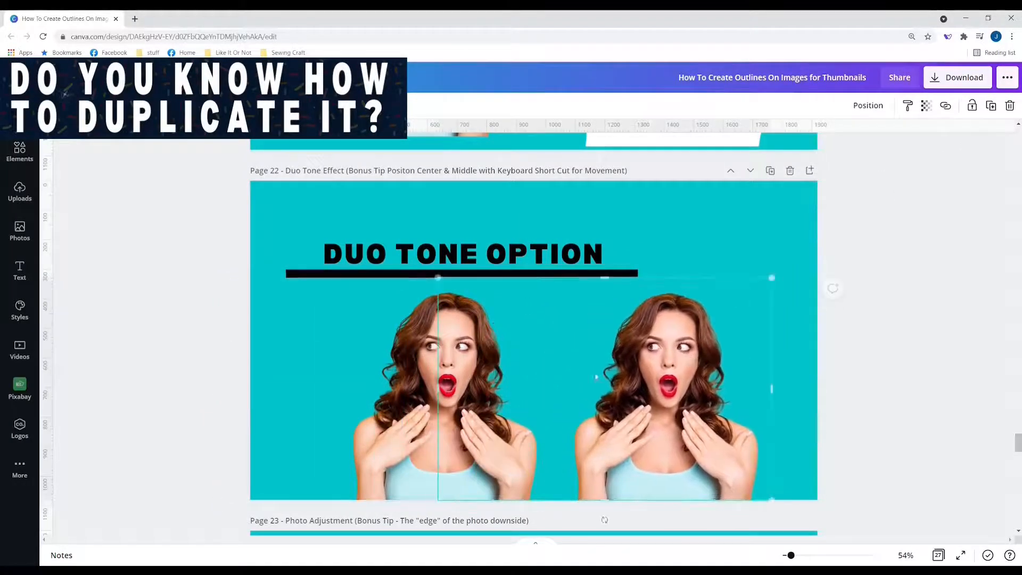
{"action": "left_click", "coordinate": [520, 316]}
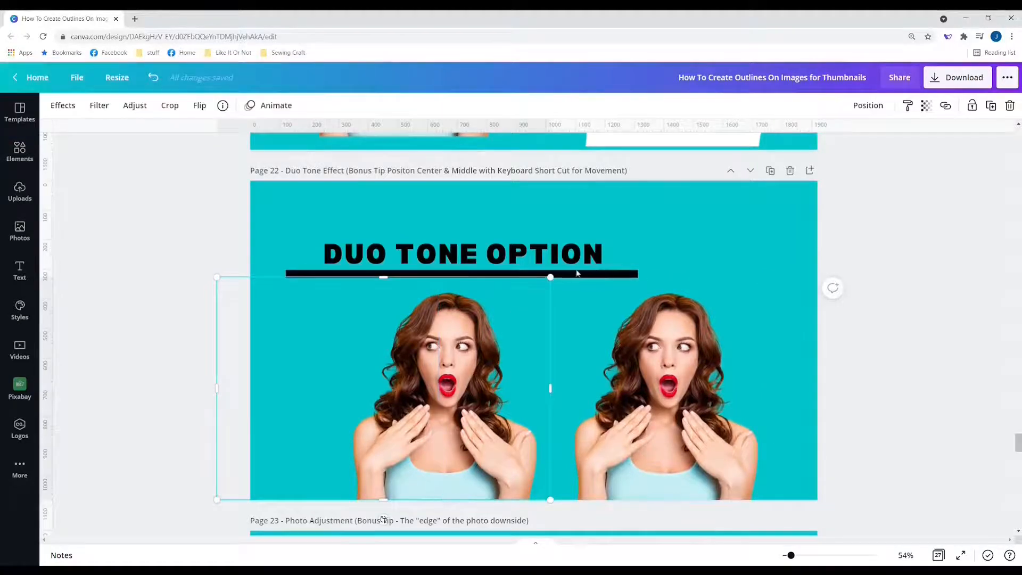
{"action": "left_click_drag", "start_coordinate": [550, 277], "coordinate": [555, 273]}
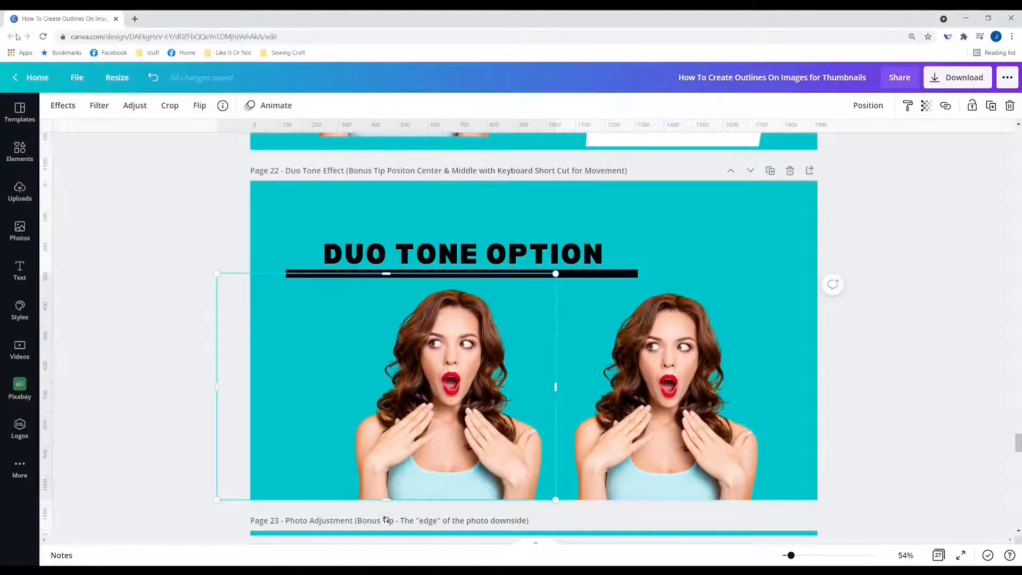
Step: Turn the left photo white with a Classic duotone, white shadows and highlights, then slide it right
{"action": "left_click", "coordinate": [61, 106]}
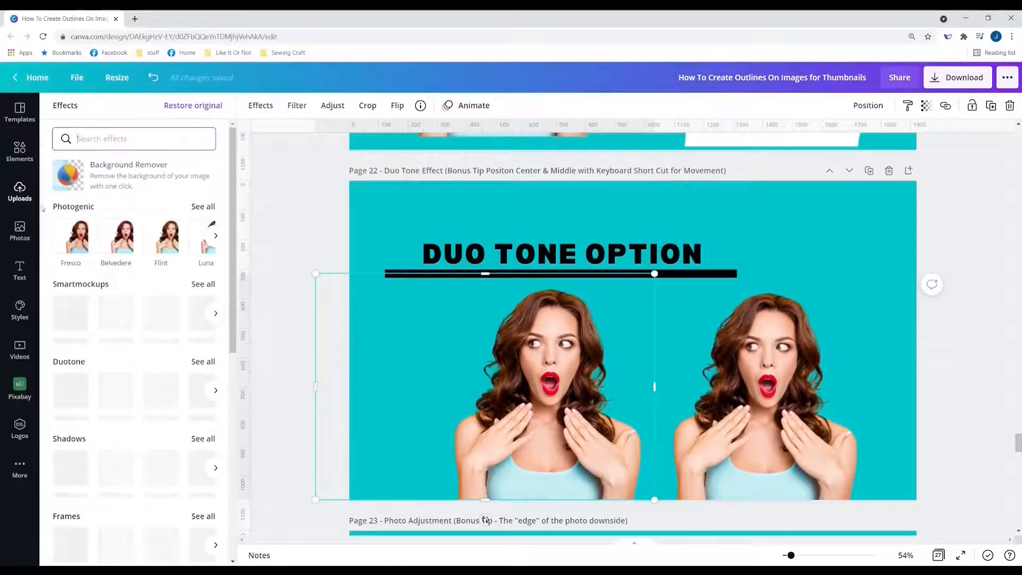
{"action": "left_click", "coordinate": [208, 364]}
{"action": "scroll", "coordinate": [148, 284], "scroll_direction": "down", "scroll_amount": 3}
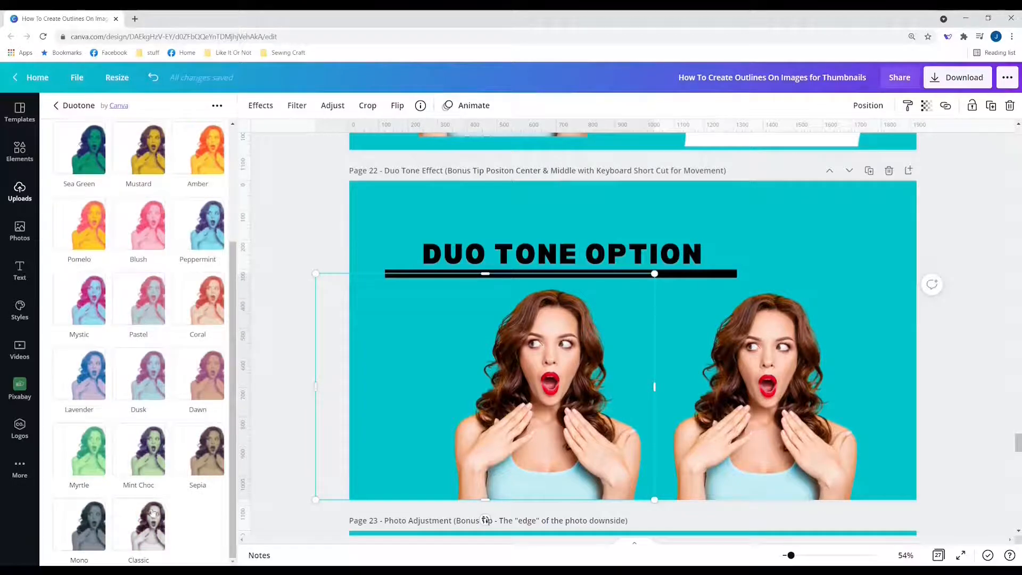
{"action": "left_click", "coordinate": [149, 526]}
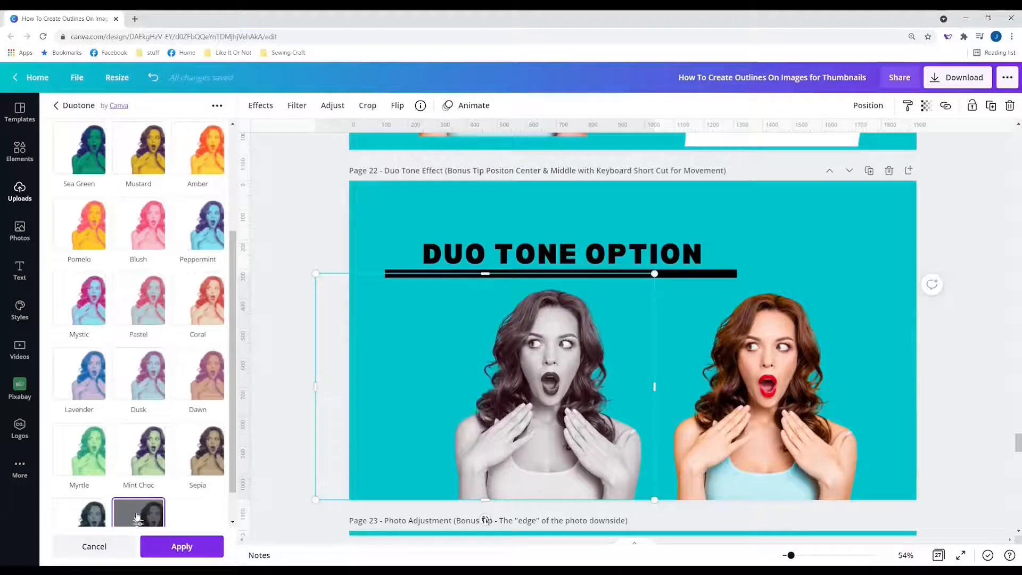
{"action": "scroll", "coordinate": [137, 516], "scroll_direction": "down", "scroll_amount": 1}
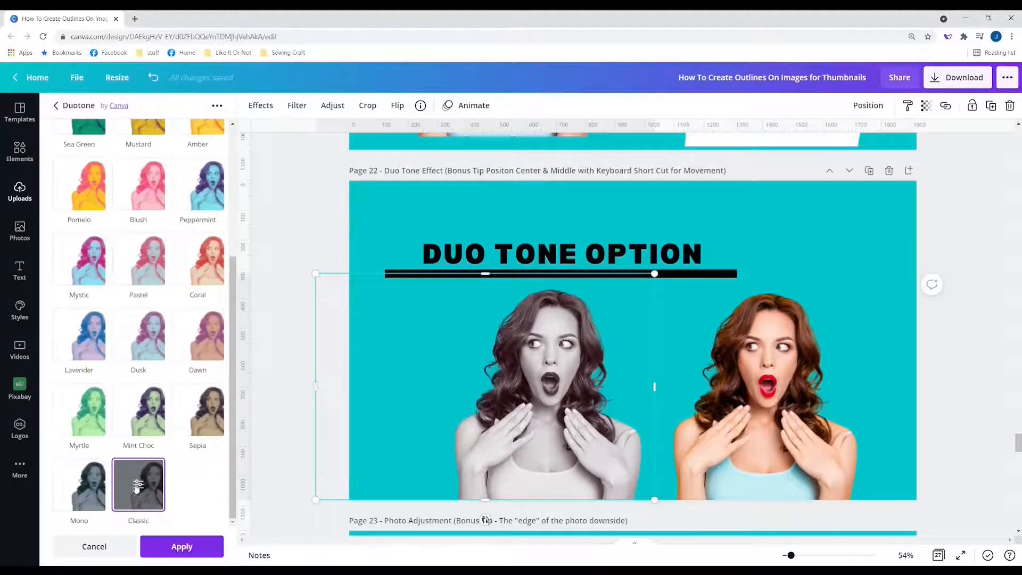
{"action": "left_click", "coordinate": [138, 485]}
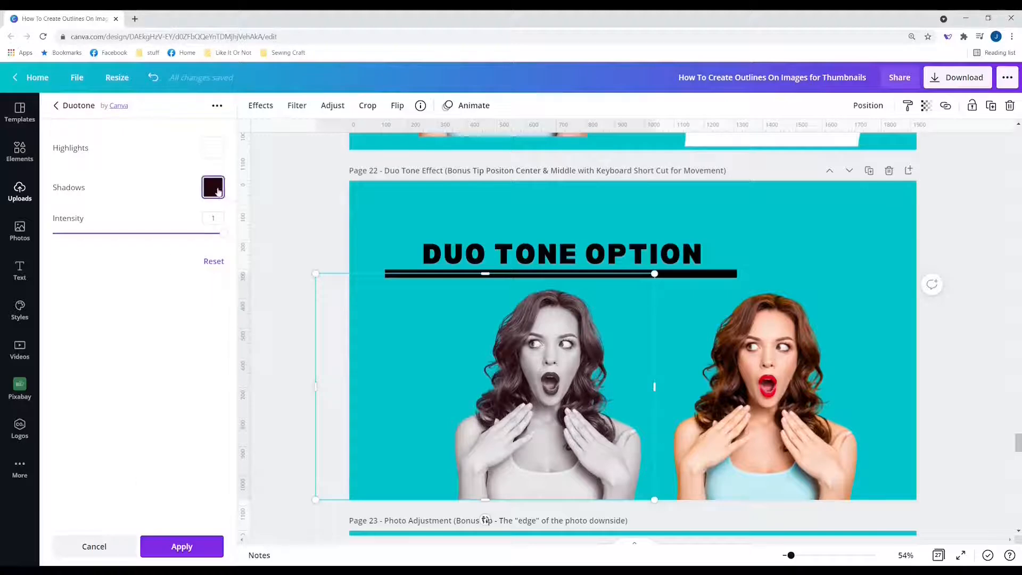
{"action": "left_click", "coordinate": [218, 192]}
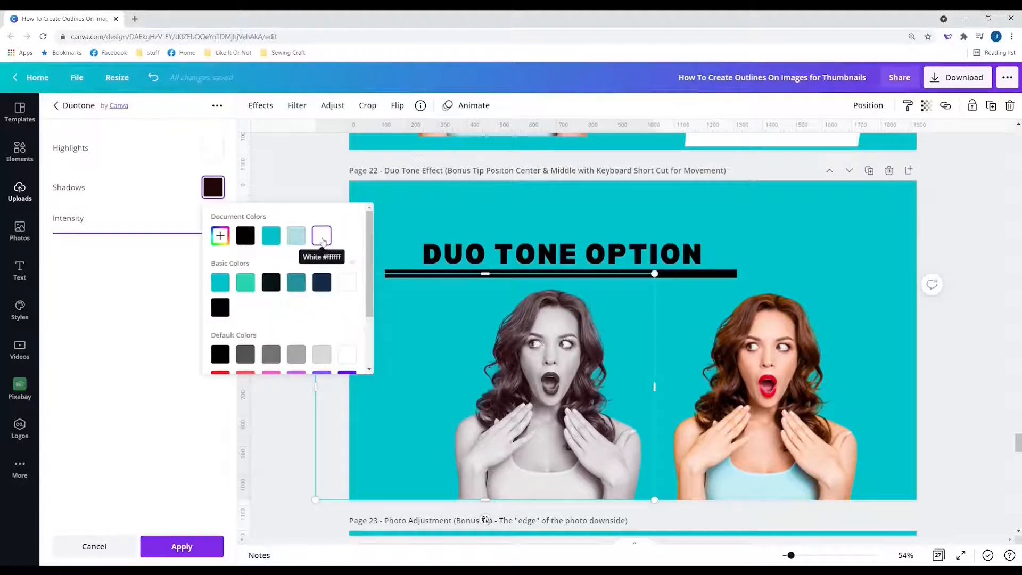
{"action": "left_click", "coordinate": [322, 238]}
{"action": "left_click", "coordinate": [204, 152]}
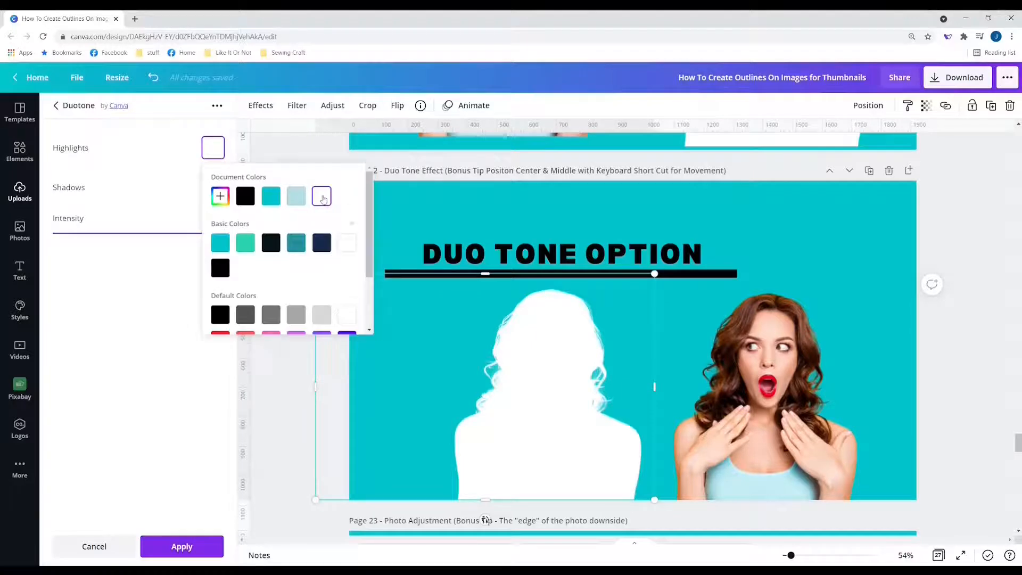
{"action": "left_click", "coordinate": [181, 549]}
{"action": "left_click", "coordinate": [320, 405]}
{"action": "left_click_drag", "start_coordinate": [320, 408], "coordinate": [456, 383]}
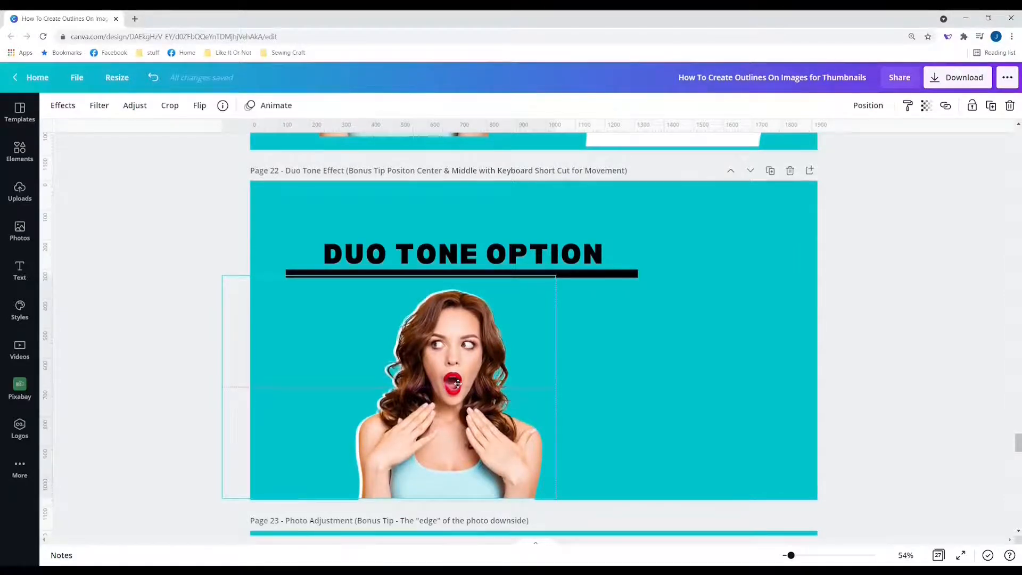
Step: Trim the left edge of the woman photo on the Duo Tone page
{"action": "left_click", "coordinate": [611, 365]}
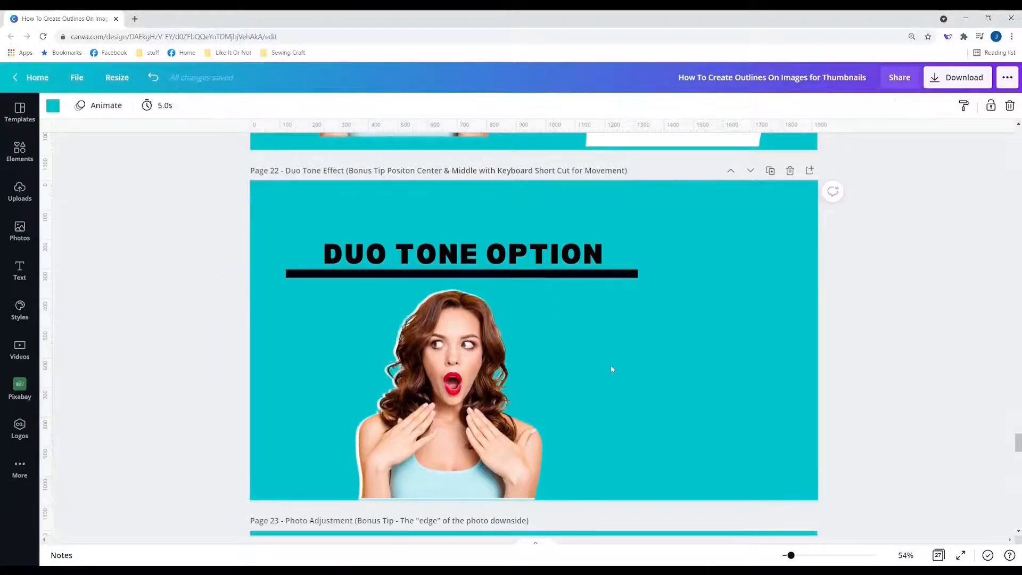
{"action": "left_click", "coordinate": [438, 448]}
{"action": "left_click", "coordinate": [597, 427]}
{"action": "left_click", "coordinate": [389, 394]}
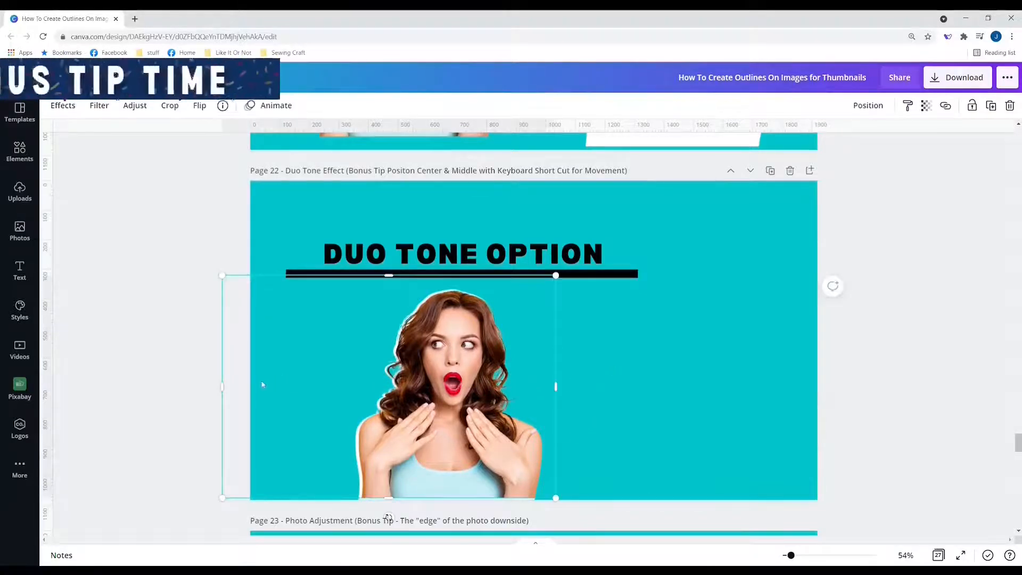
{"action": "left_click_drag", "start_coordinate": [223, 387], "coordinate": [297, 393]}
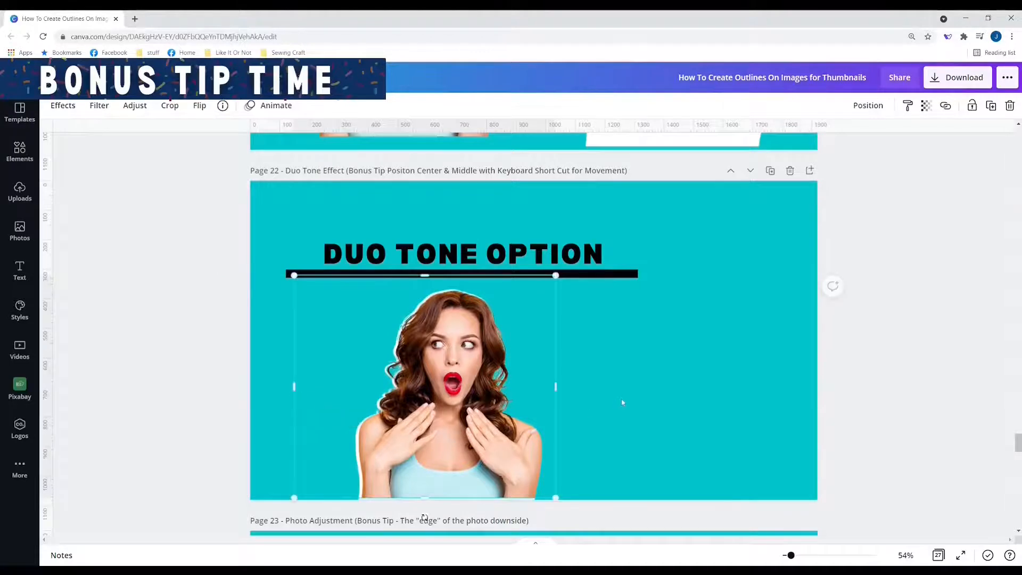
{"action": "left_click", "coordinate": [623, 402]}
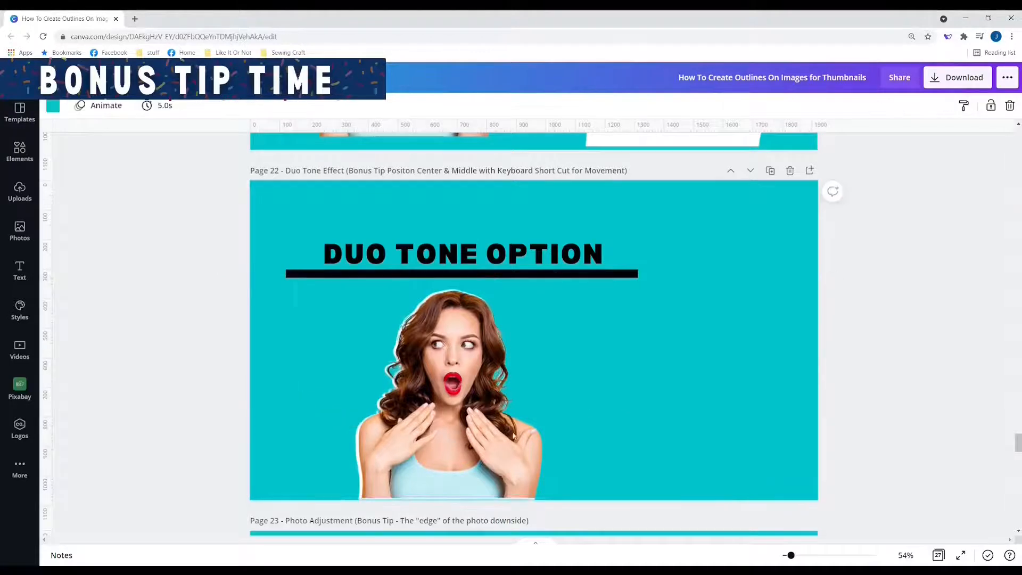
Step: Nudge the woman photo with the arrow keys to line it up over her outline
{"action": "left_click", "coordinate": [461, 445]}
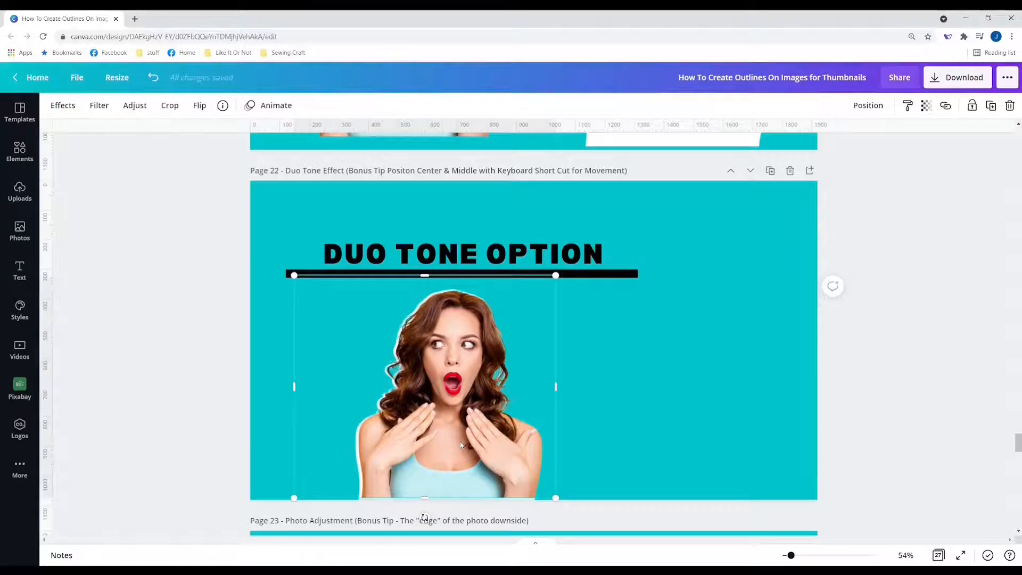
{"action": "key", "text": "Left"}
{"action": "key", "text": "Left"}
{"action": "key", "text": "Left"}
{"action": "key", "text": "Left"}
{"action": "key", "text": "Left"}
{"action": "key", "text": "Left"}
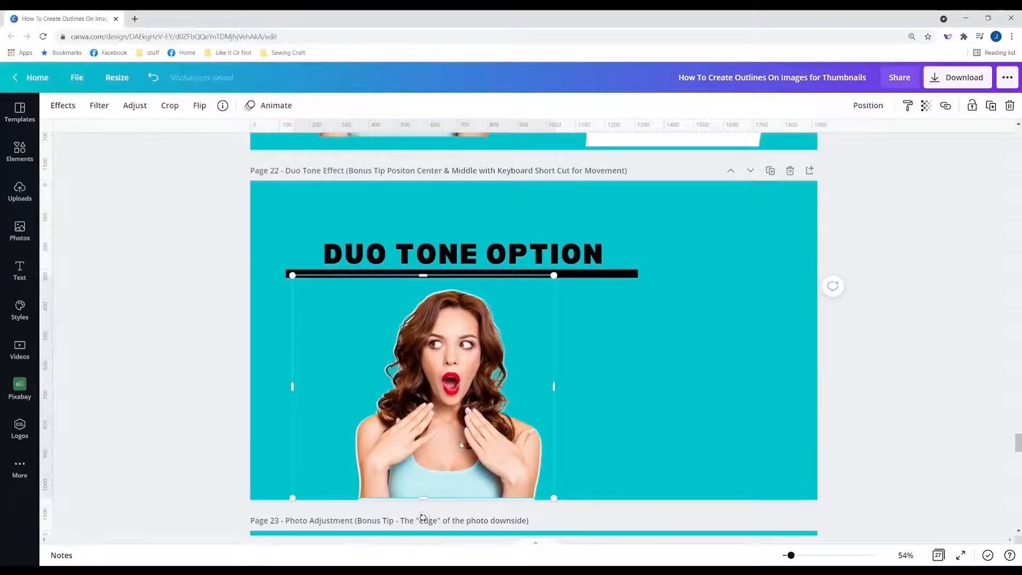
{"action": "key", "text": "Right"}
{"action": "key", "text": "Right"}
{"action": "key", "text": "Right"}
{"action": "key", "text": "Right"}
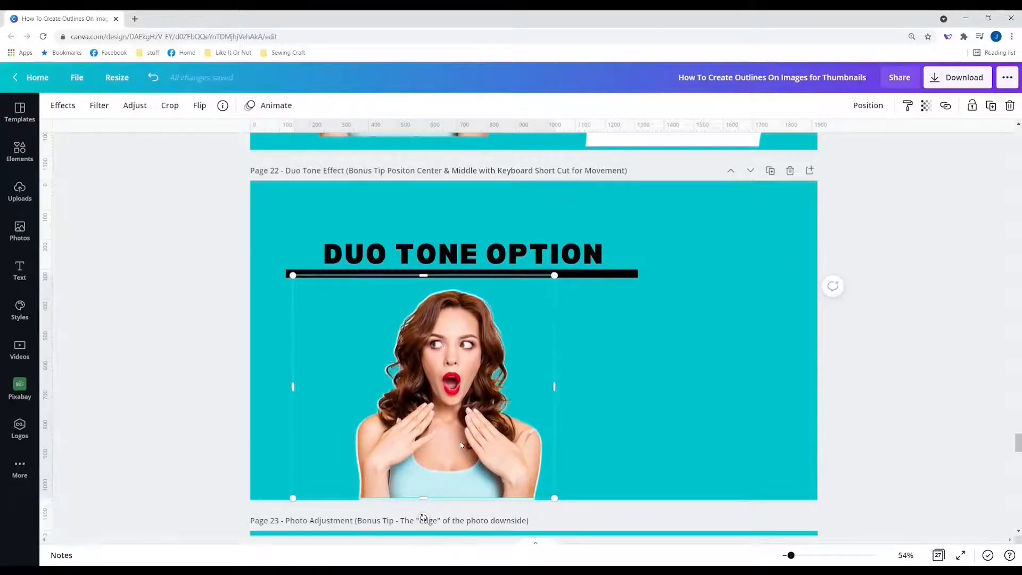
{"action": "key", "text": "Down"}
{"action": "key", "text": "Down"}
{"action": "key", "text": "Down"}
{"action": "key", "text": "Down"}
{"action": "key", "text": "Left"}
{"action": "key", "text": "Up"}
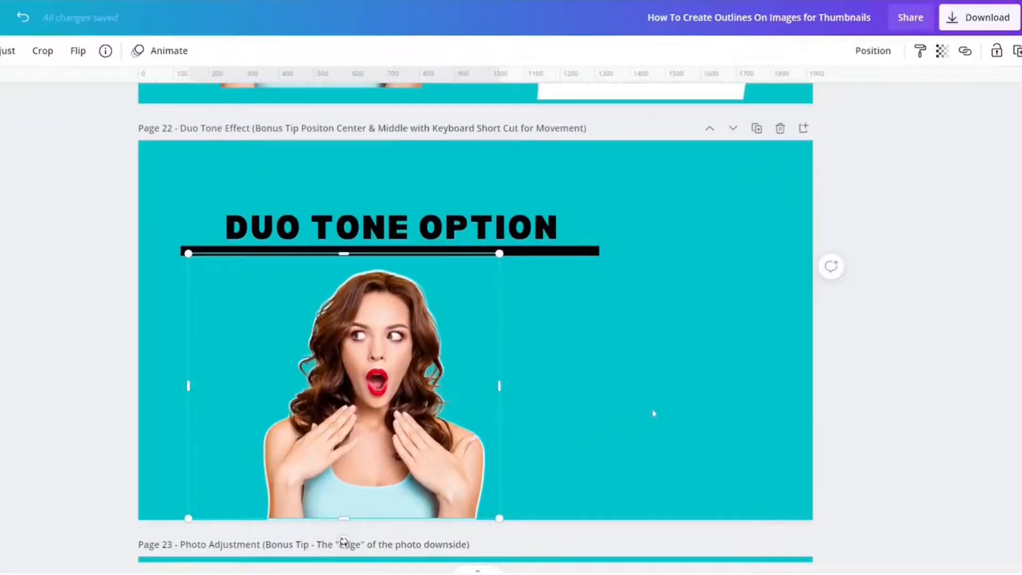
{"action": "left_click", "coordinate": [682, 407]}
Step: Enlarge the woman photo slightly, then undo that resize to restore roughly 891 × 758
{"action": "left_click", "coordinate": [459, 424]}
{"action": "left_click_drag", "start_coordinate": [507, 250], "coordinate": [500, 256]}
{"action": "left_click", "coordinate": [562, 341]}
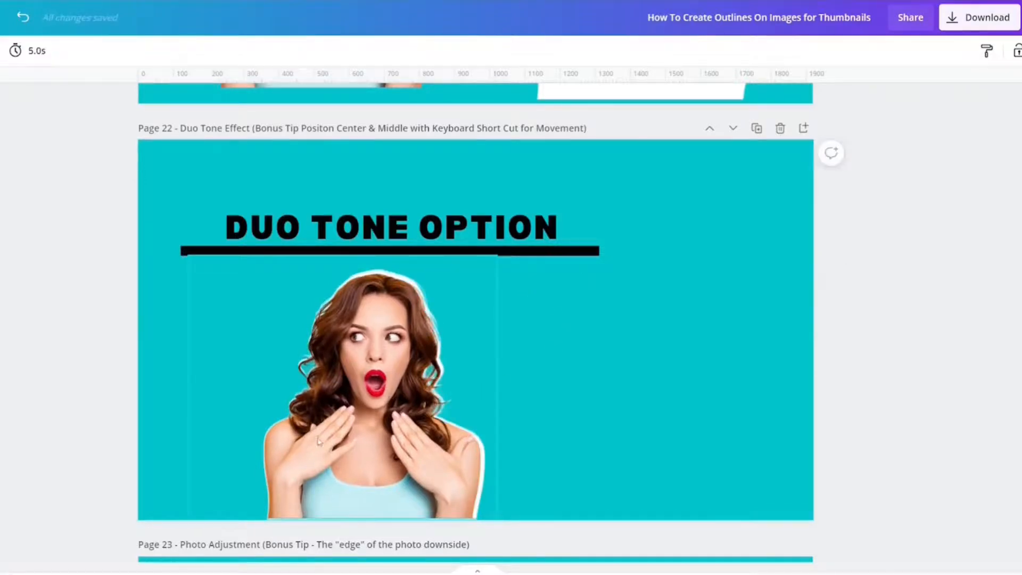
{"action": "left_click", "coordinate": [318, 439]}
{"action": "left_click", "coordinate": [568, 421]}
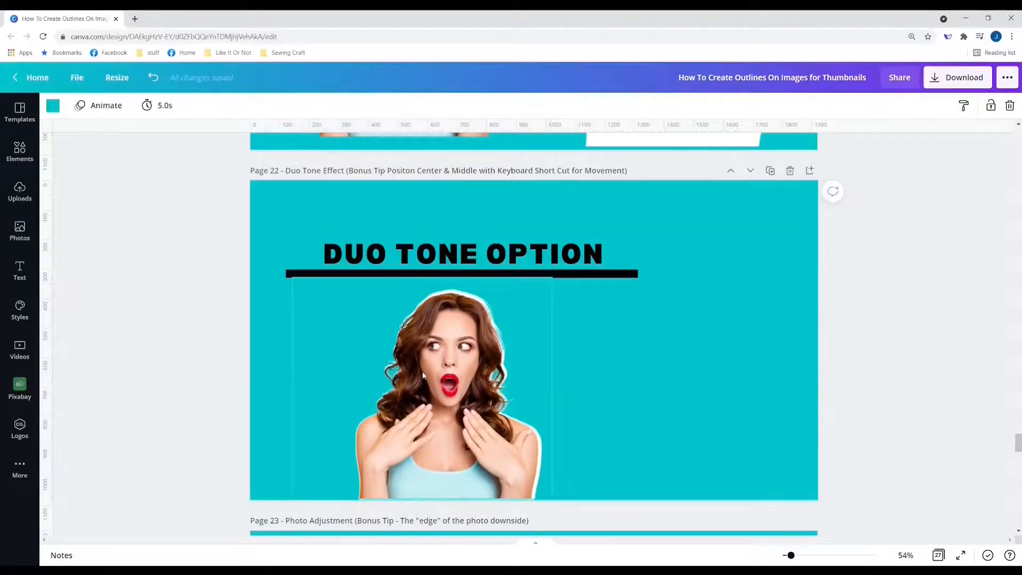
{"action": "left_click", "coordinate": [497, 372]}
{"action": "left_click", "coordinate": [641, 370]}
{"action": "key", "text": "ctrl+z"}
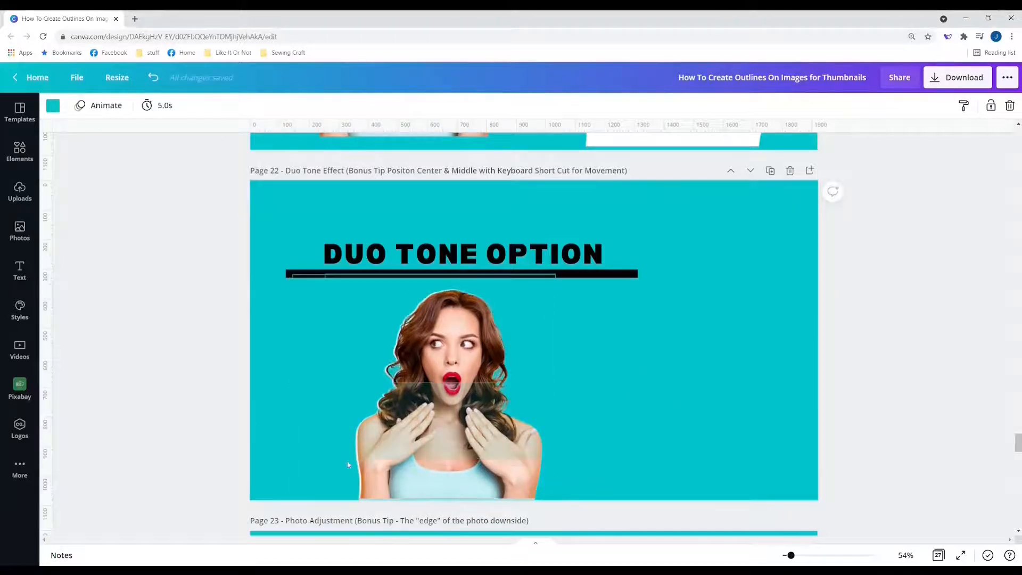
Step: Group the woman with her white outline, move the group right and enlarge it to 1,128 × 969
{"action": "left_click", "coordinate": [277, 468]}
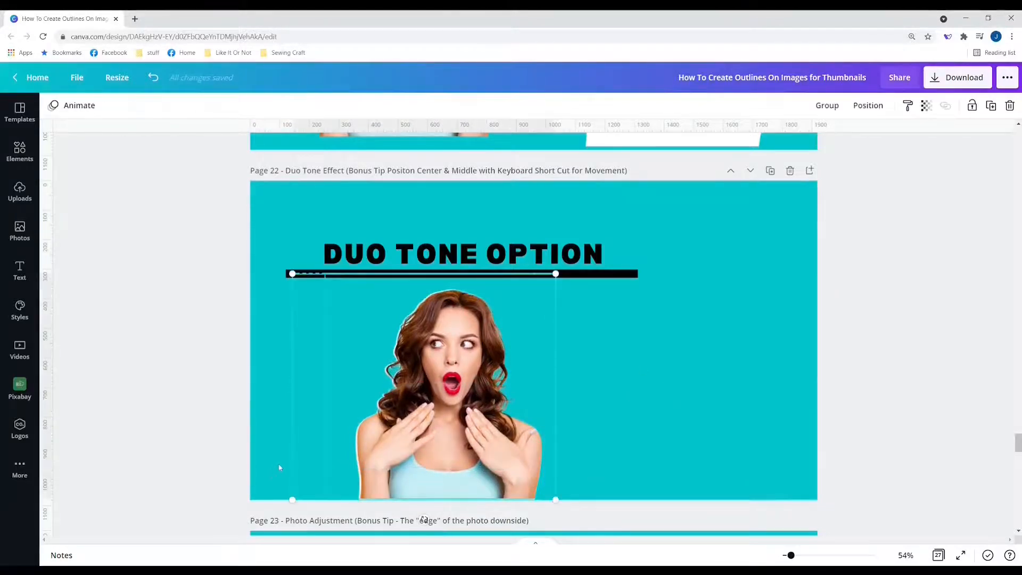
{"action": "left_click", "coordinate": [827, 105]}
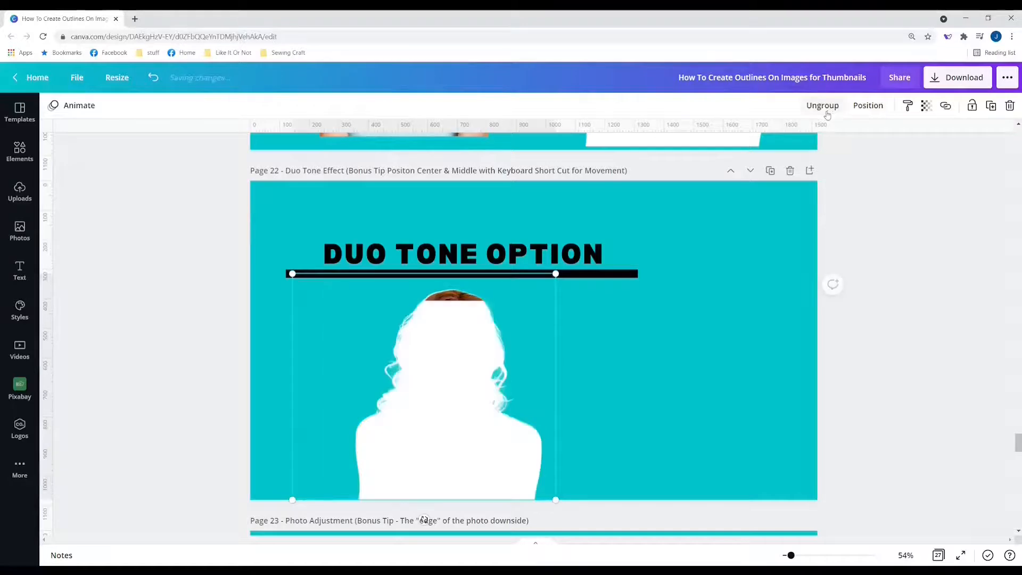
{"action": "left_click", "coordinate": [605, 447]}
{"action": "left_click", "coordinate": [420, 443]}
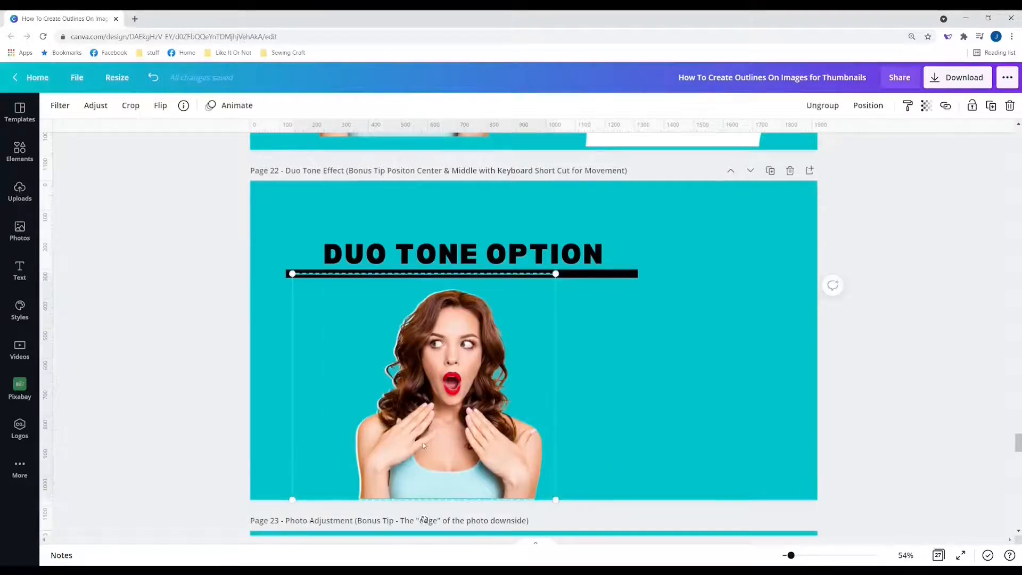
{"action": "left_click_drag", "start_coordinate": [420, 444], "coordinate": [512, 436]}
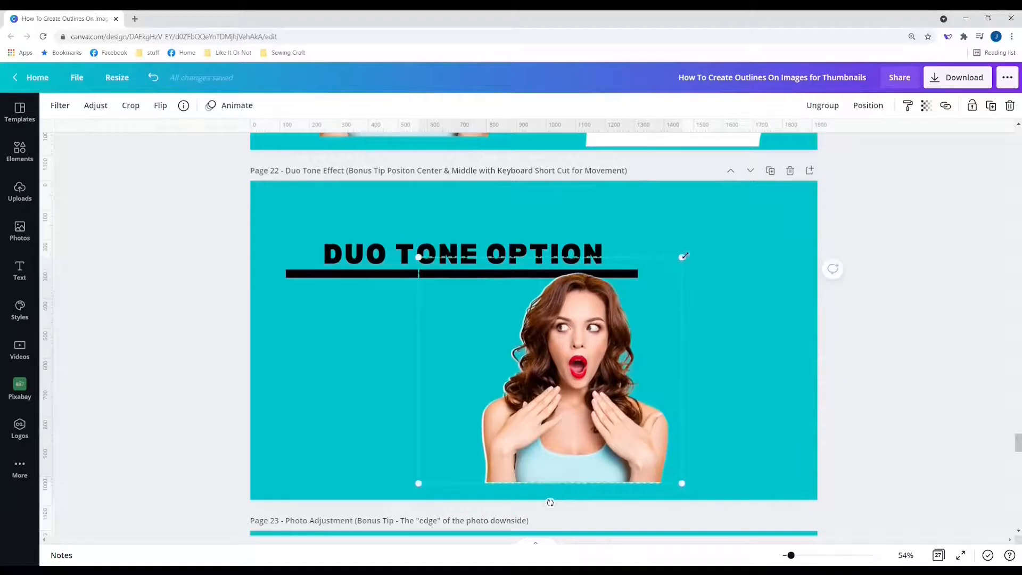
{"action": "left_click_drag", "start_coordinate": [683, 256], "coordinate": [661, 350]}
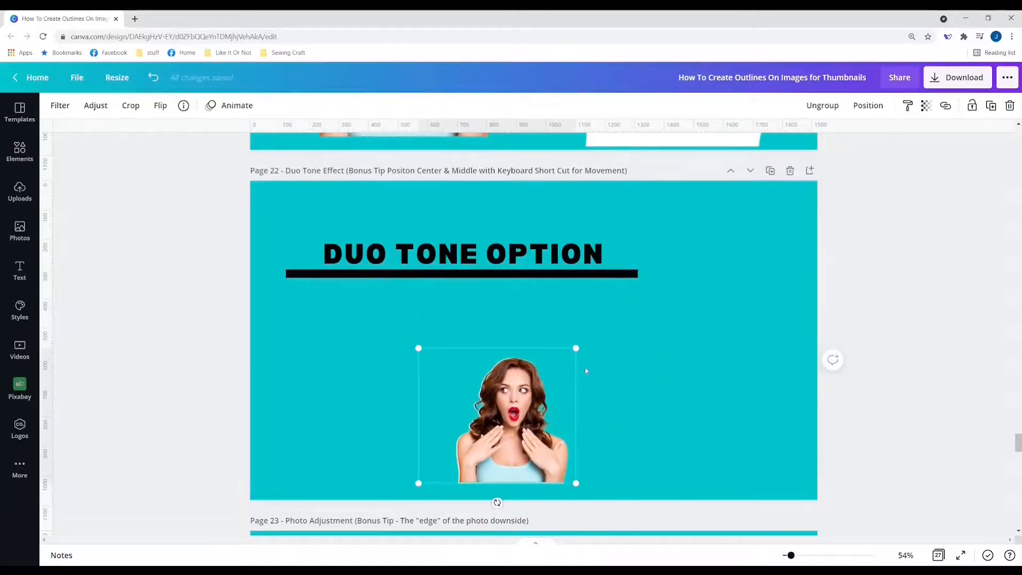
{"action": "left_click_drag", "start_coordinate": [574, 347], "coordinate": [752, 196]}
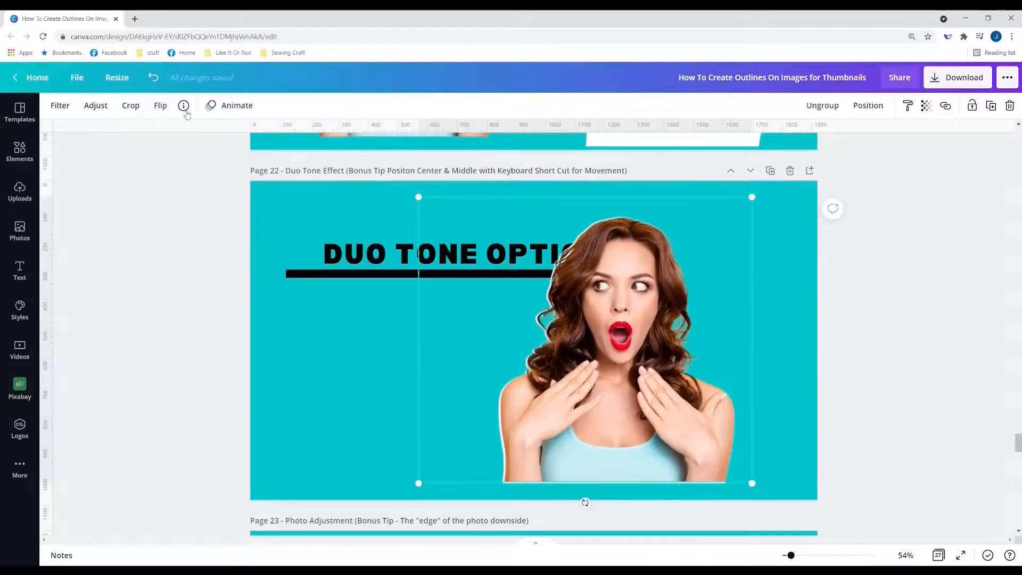
Step: Try horizontal and vertical flips on the woman group, flipping each one back
{"action": "left_click", "coordinate": [161, 106]}
{"action": "left_click", "coordinate": [166, 135]}
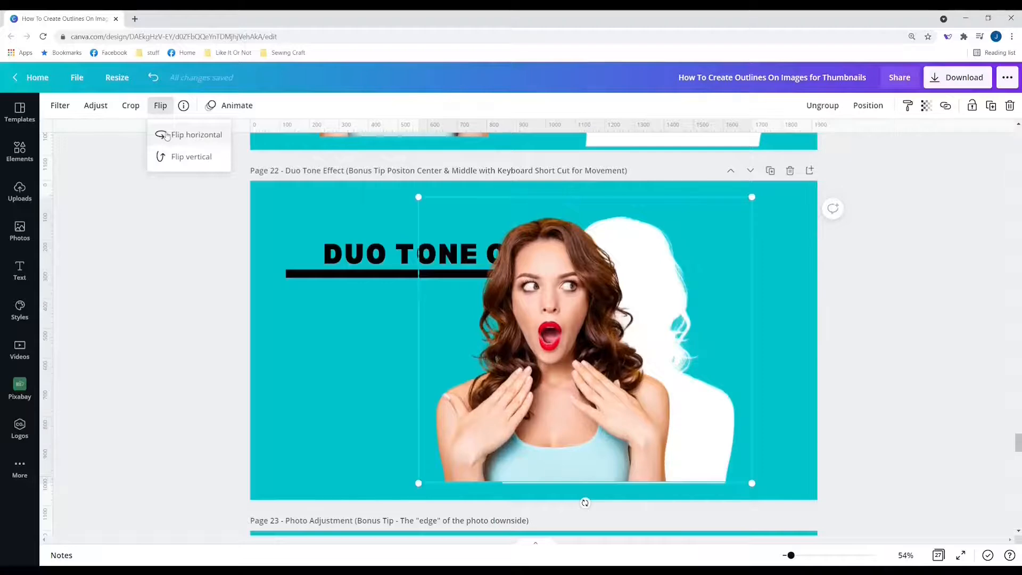
{"action": "left_click", "coordinate": [167, 135]}
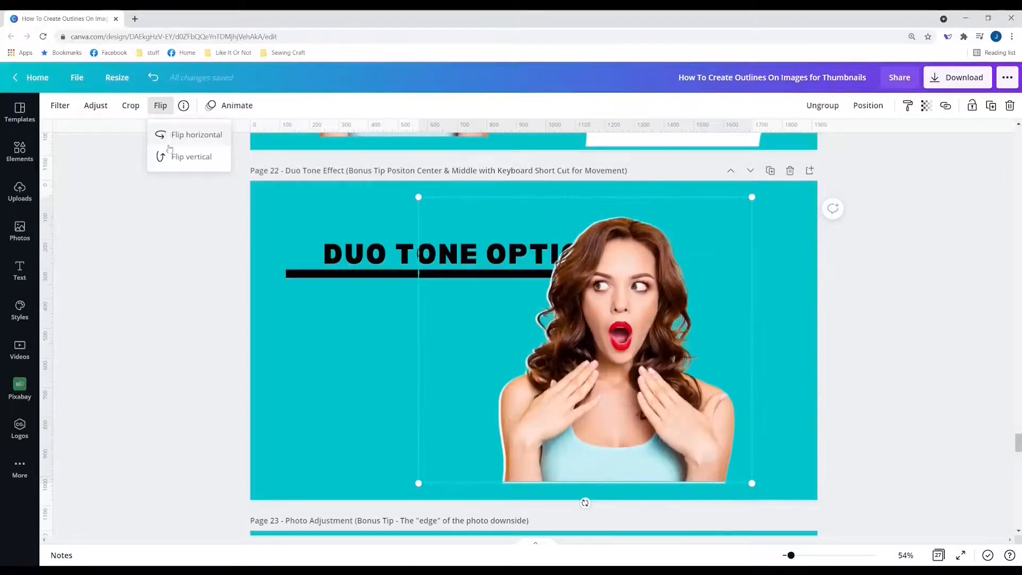
{"action": "left_click", "coordinate": [167, 158]}
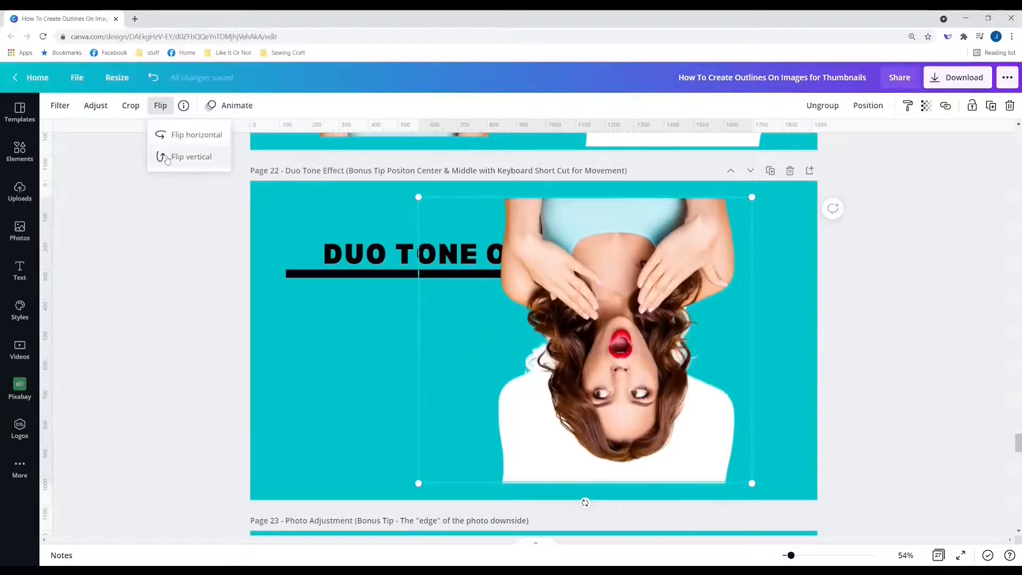
{"action": "left_click", "coordinate": [167, 159]}
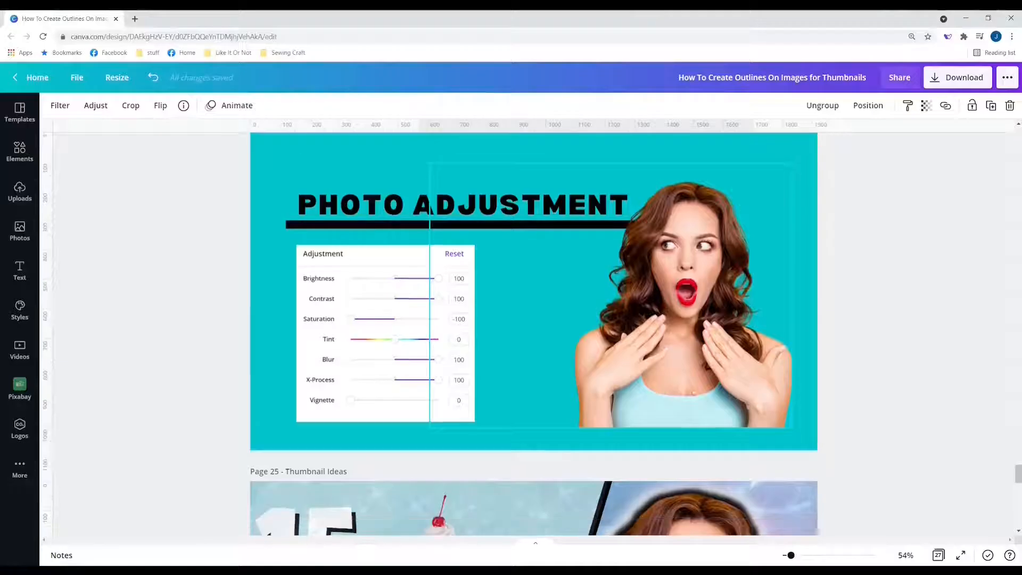
Step: Duplicate the woman image, move the copy to the top-left, and bring up the right-hand woman's Effects
{"action": "left_click", "coordinate": [992, 106]}
{"action": "left_click_drag", "start_coordinate": [675, 298], "coordinate": [478, 301]}
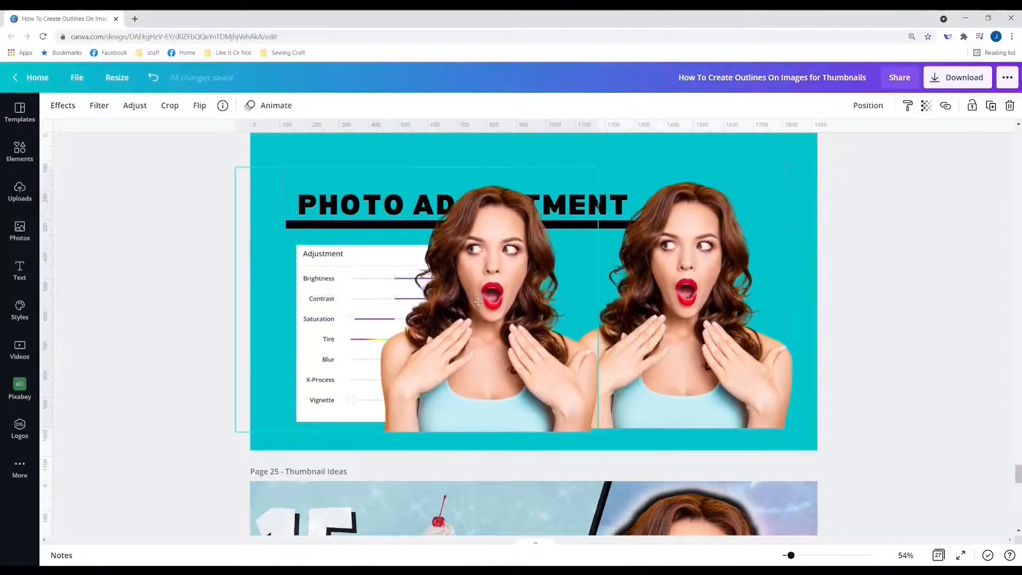
{"action": "left_click", "coordinate": [699, 307]}
{"action": "left_click_drag", "start_coordinate": [378, 328], "coordinate": [277, 158]}
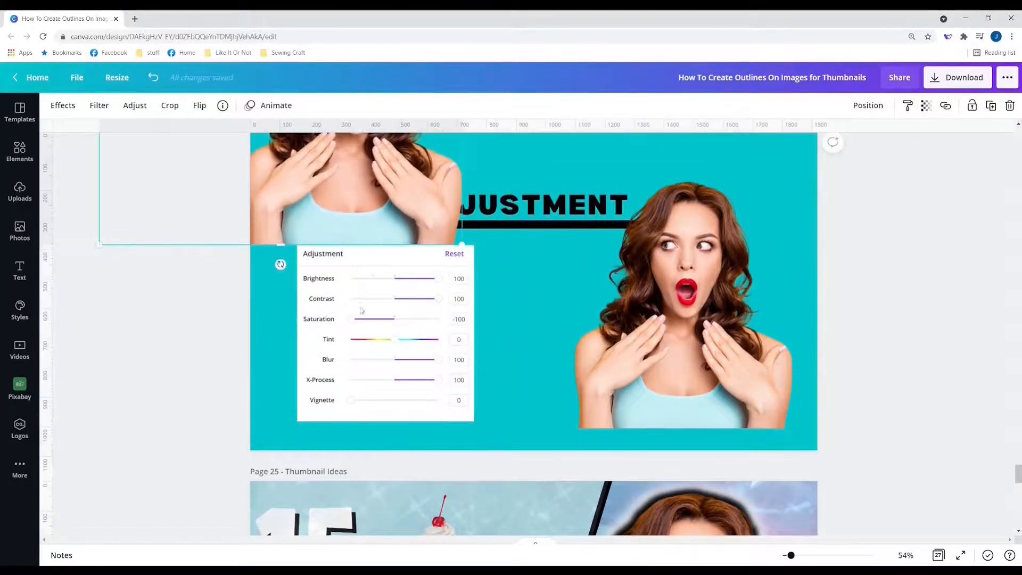
{"action": "left_click", "coordinate": [738, 301]}
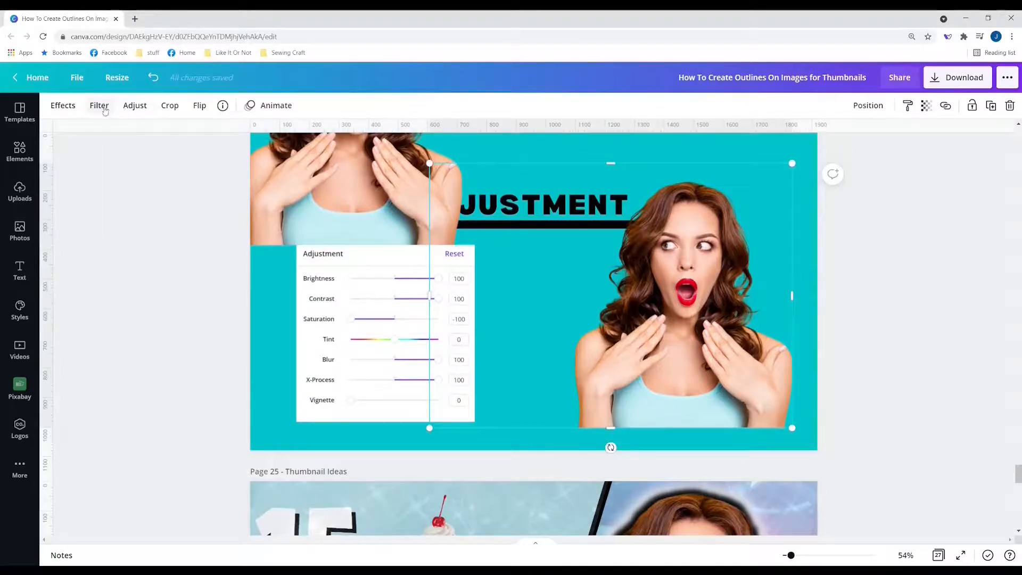
{"action": "left_click", "coordinate": [69, 109]}
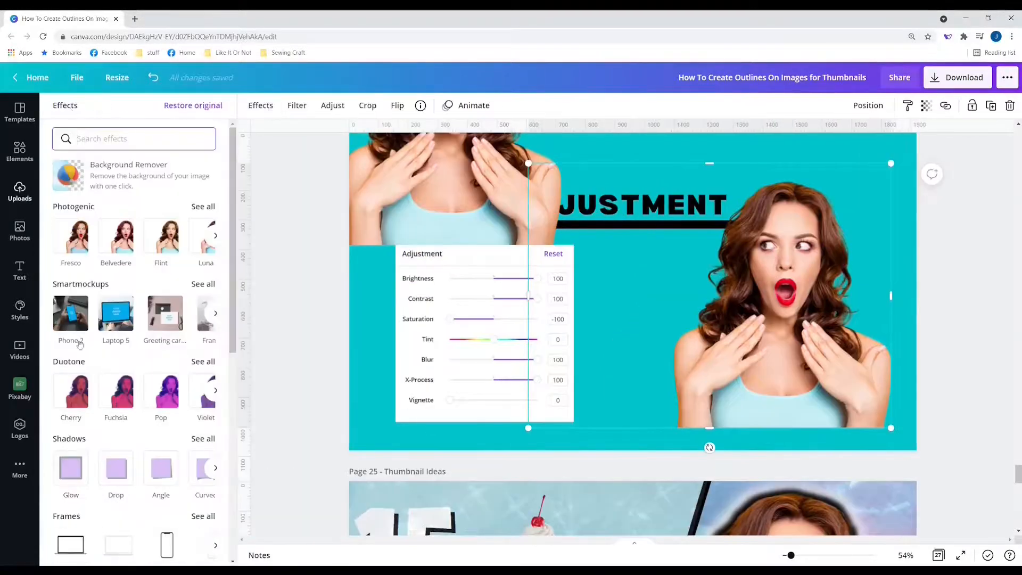
Step: Apply the Retro filter to the right-hand woman photo, replacing a trial Greyscale
{"action": "left_click", "coordinate": [301, 108]}
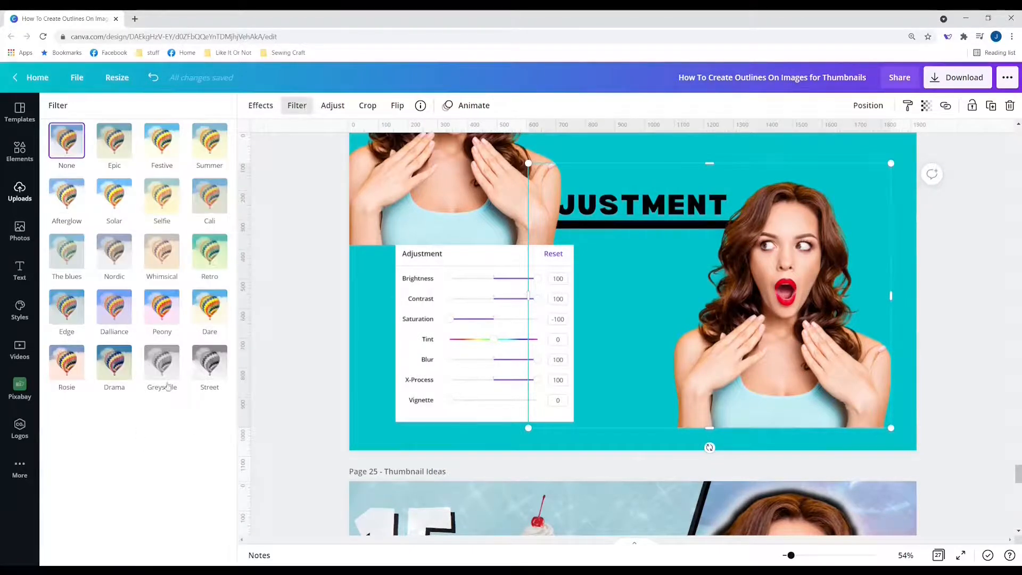
{"action": "left_click", "coordinate": [162, 378]}
{"action": "left_click", "coordinate": [207, 248]}
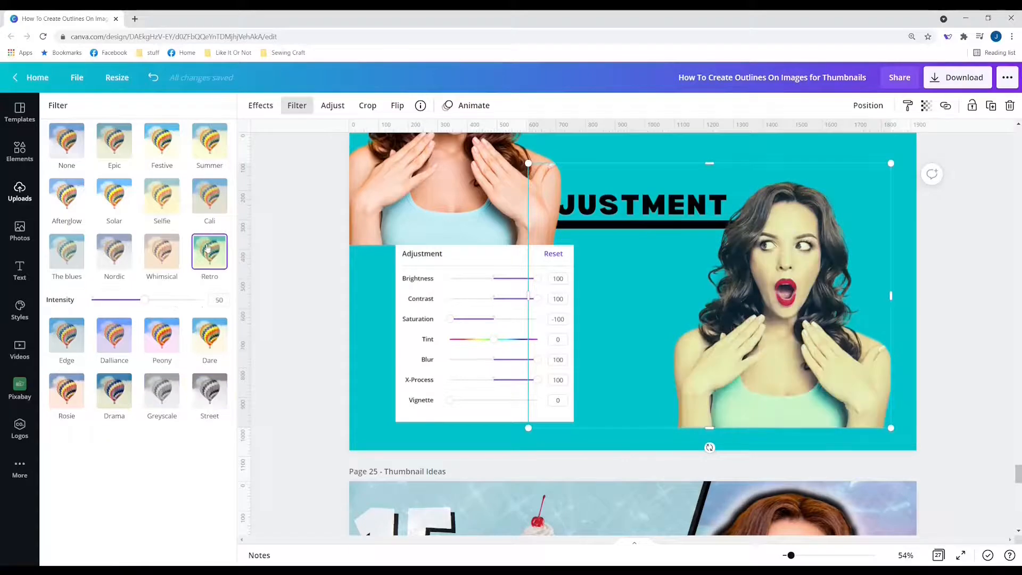
Step: Set Blur to 100, keep Vignette at 0, and adjust the photo's brightness
{"action": "left_click", "coordinate": [328, 106]}
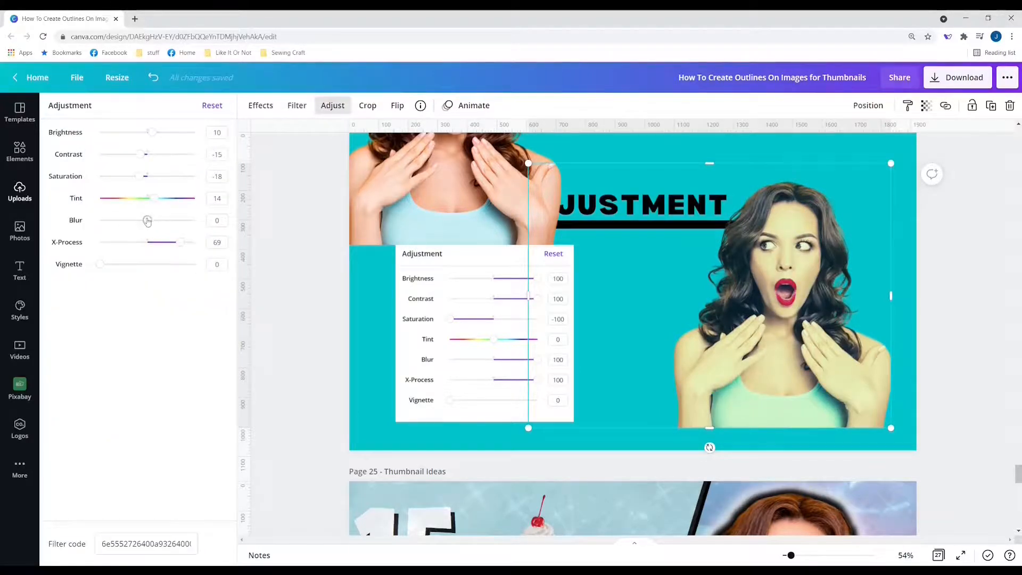
{"action": "left_click_drag", "start_coordinate": [147, 221], "coordinate": [194, 220]}
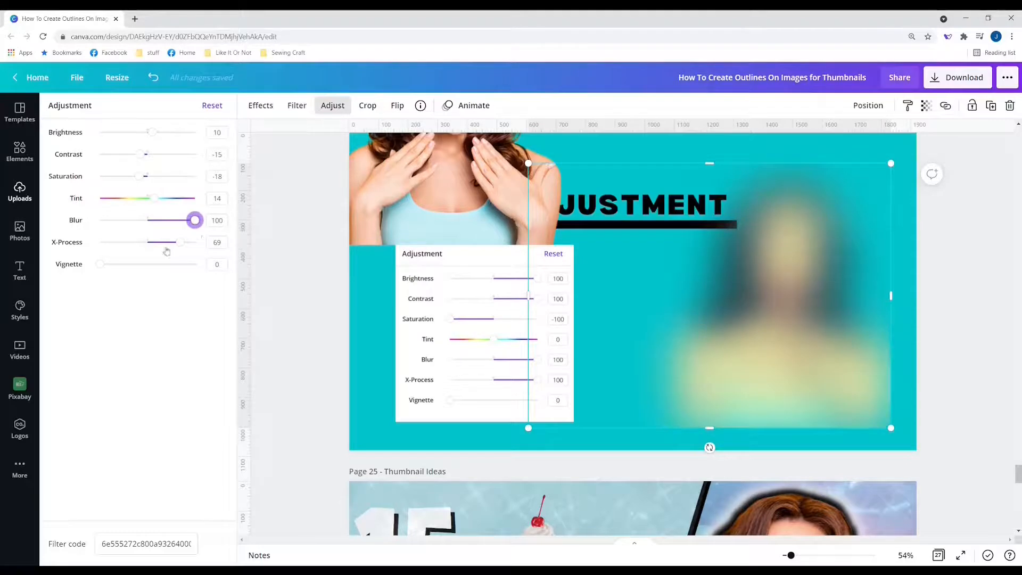
{"action": "left_click_drag", "start_coordinate": [100, 264], "coordinate": [59, 277]}
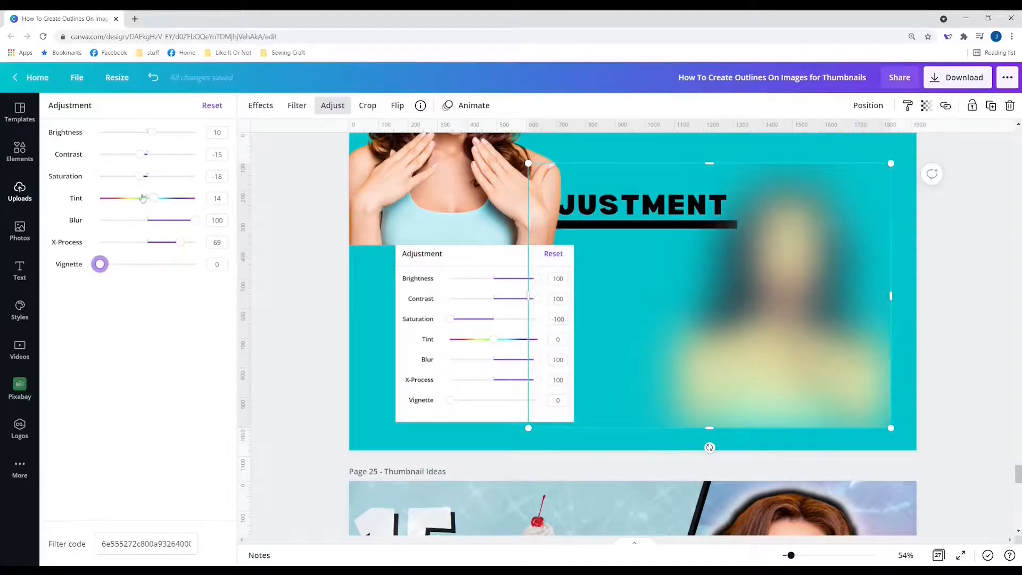
{"action": "left_click_drag", "start_coordinate": [152, 132], "coordinate": [195, 133]}
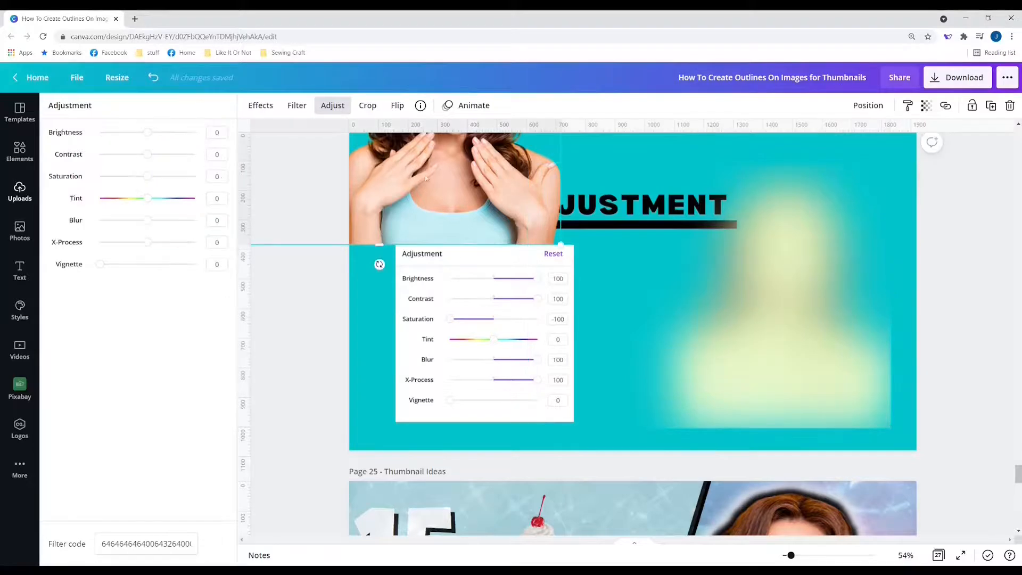
Step: Move the sharp woman copy toward centre and shift the blurred version right behind her as a glow
{"action": "left_click", "coordinate": [212, 104]}
{"action": "left_click_drag", "start_coordinate": [741, 344], "coordinate": [584, 357]}
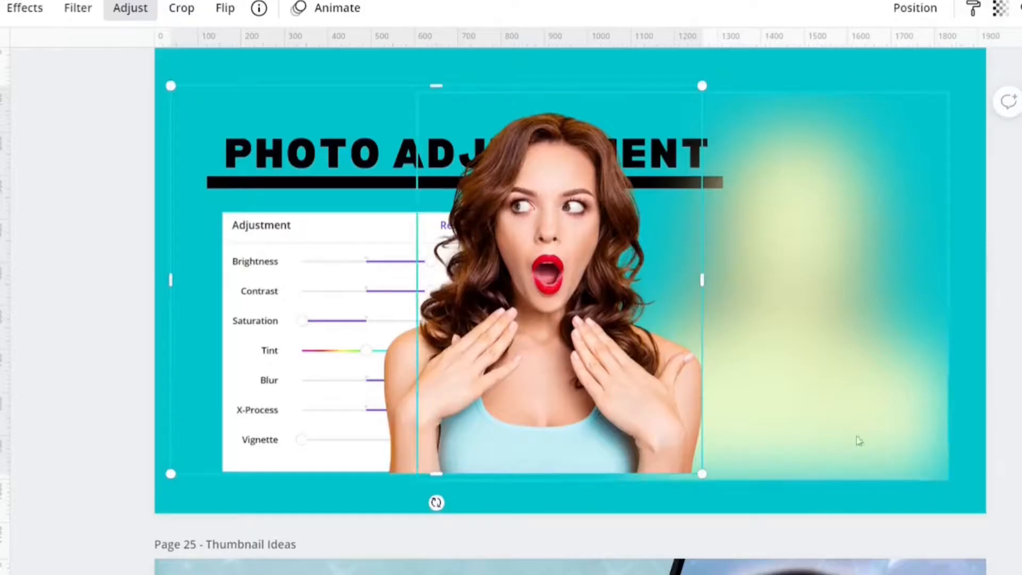
{"action": "left_click_drag", "start_coordinate": [874, 328], "coordinate": [906, 349]}
{"action": "left_click", "coordinate": [2, 298]}
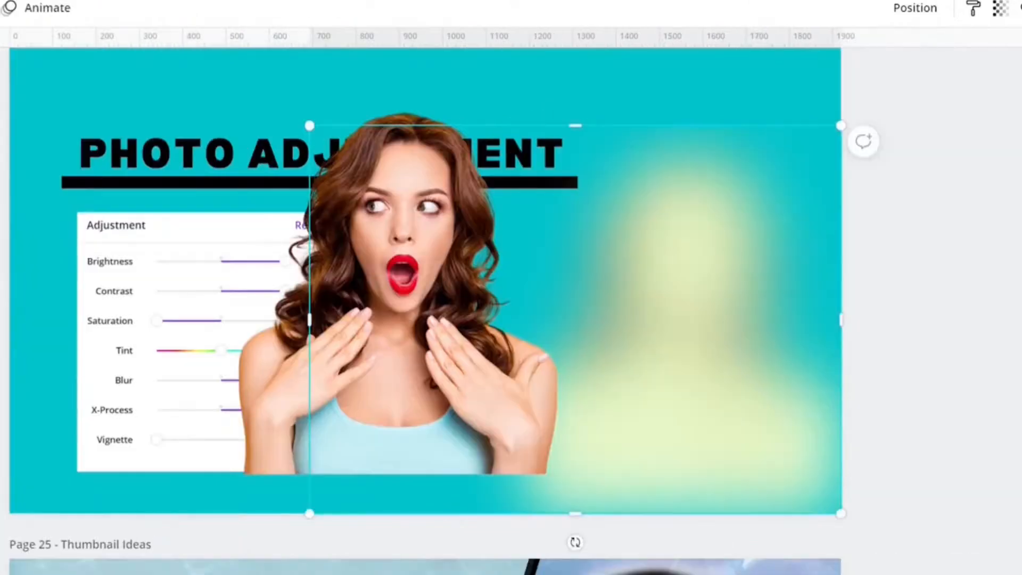
{"action": "left_click", "coordinate": [79, 510]}
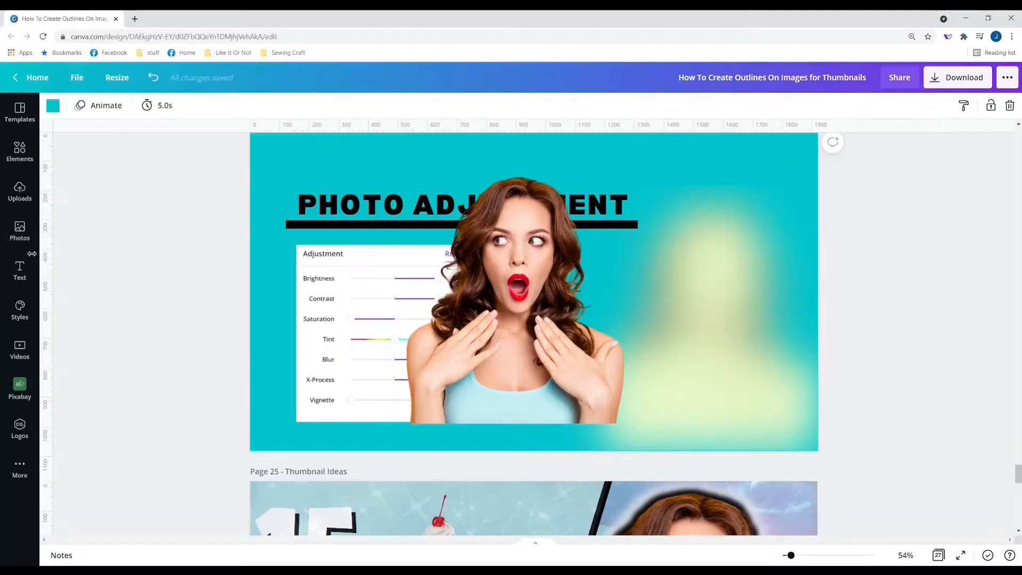
{"action": "left_click", "coordinate": [20, 230]}
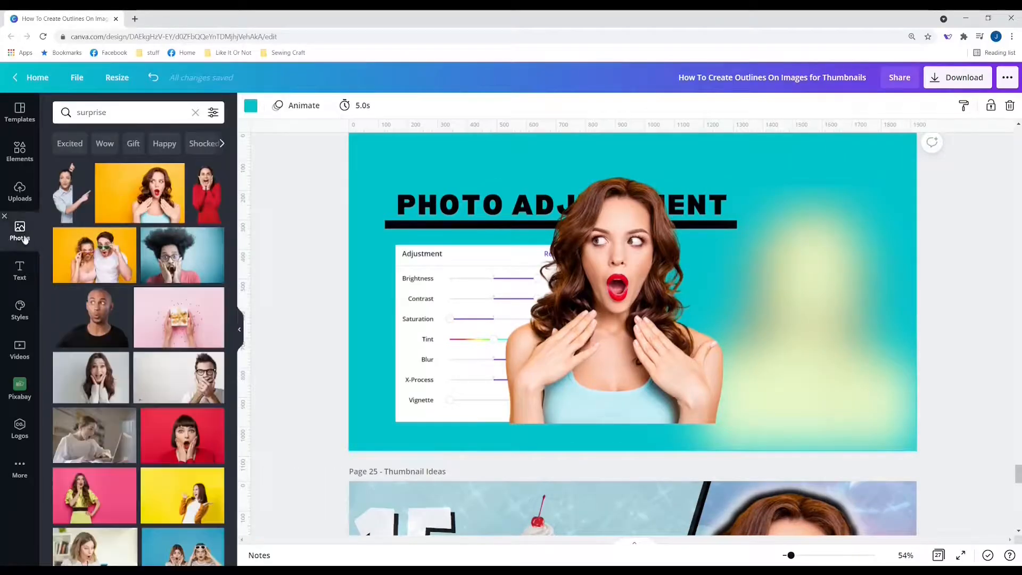
Step: Search Photos for 'pink' and set a pink gradient photo as the page background
{"action": "scroll", "coordinate": [205, 320], "scroll_direction": "down", "scroll_amount": 3}
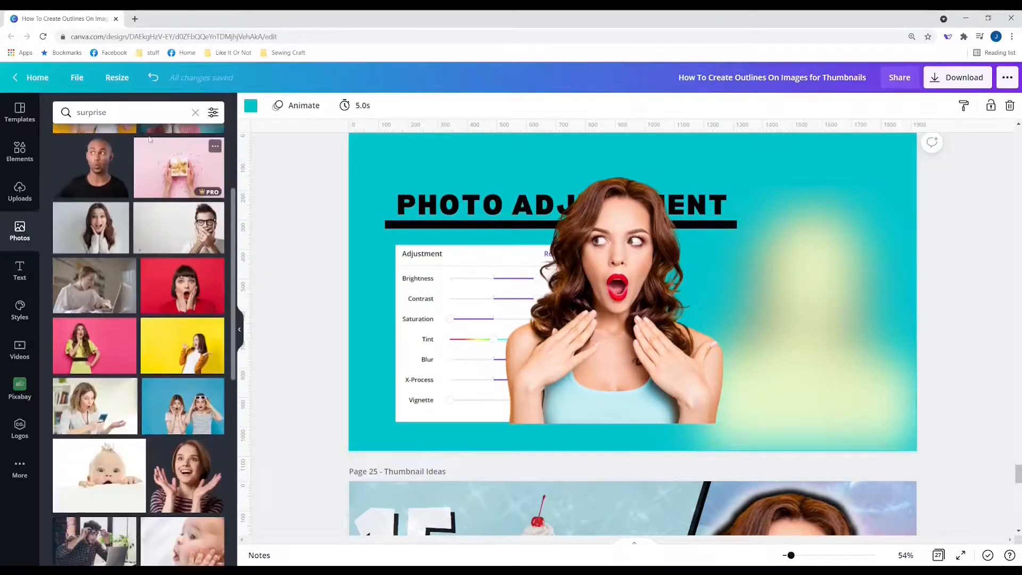
{"action": "left_click", "coordinate": [124, 107]}
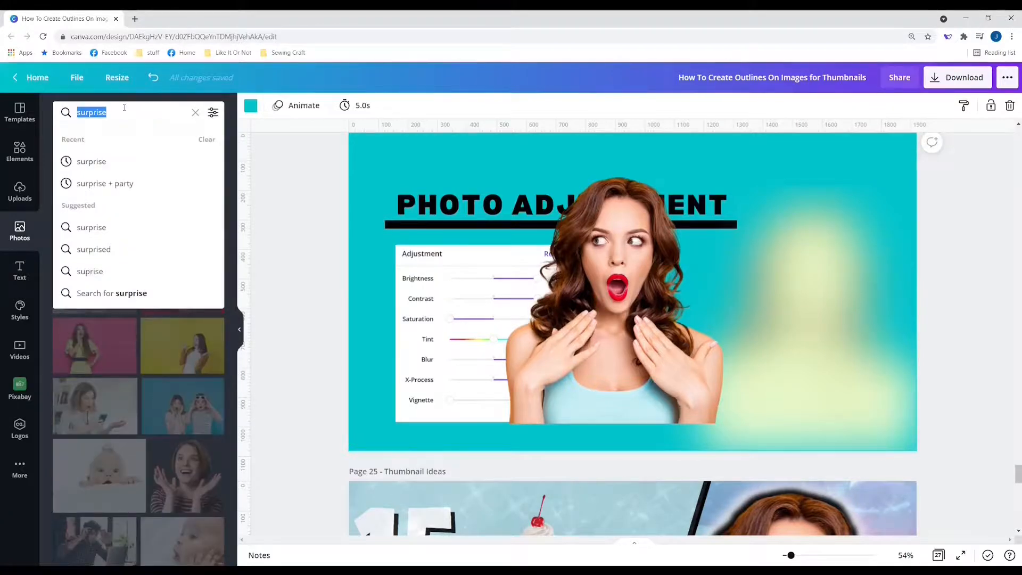
{"action": "type", "text": "pink"}
{"action": "key", "text": "Return"}
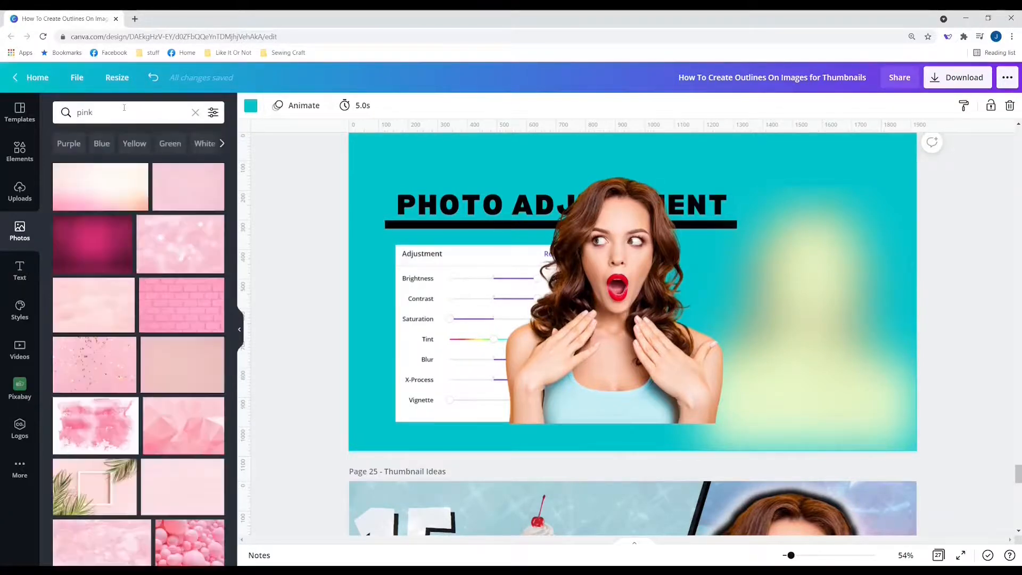
{"action": "left_click", "coordinate": [101, 193]}
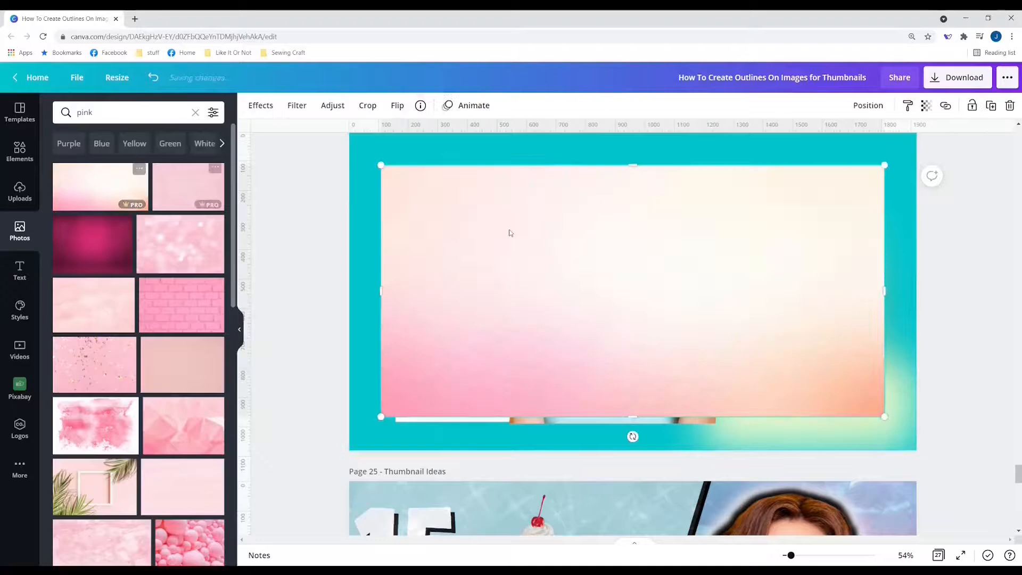
{"action": "right_click", "coordinate": [563, 274]}
{"action": "left_click", "coordinate": [593, 489]}
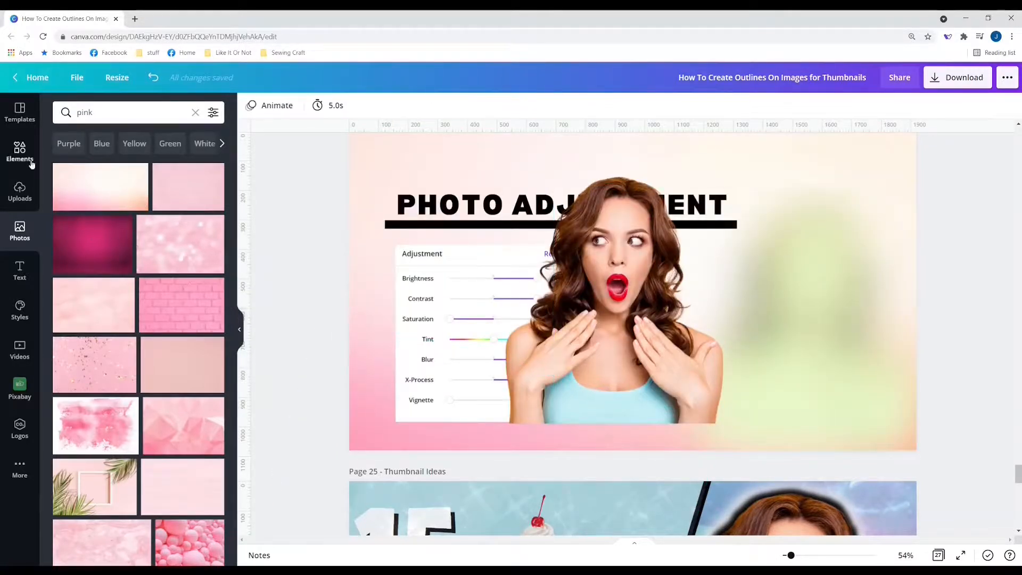
Step: Replace the background with the dark magenta-pink photo instead
{"action": "left_click", "coordinate": [181, 247]}
{"action": "right_click", "coordinate": [712, 282]}
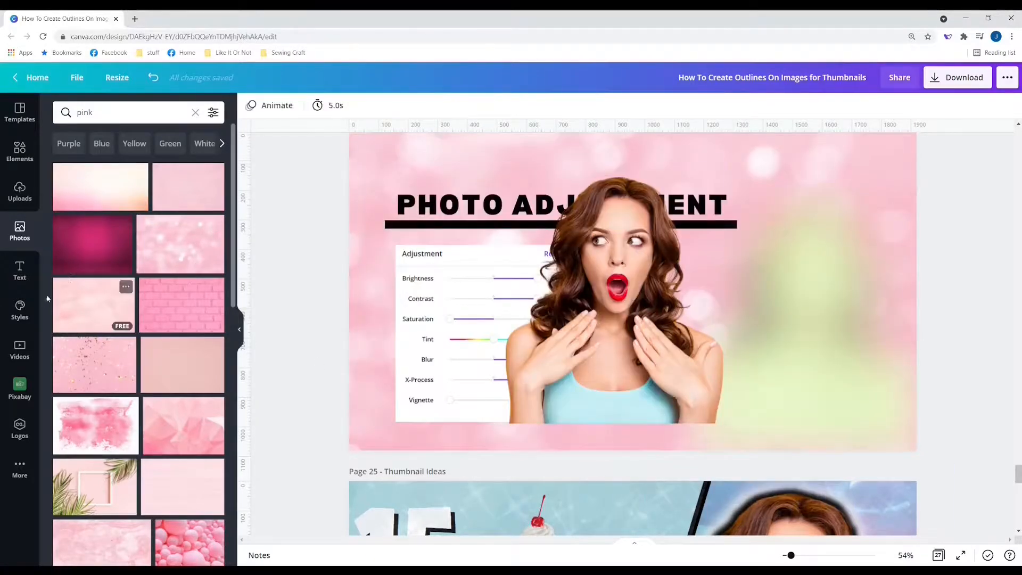
{"action": "left_click_drag", "start_coordinate": [69, 260], "coordinate": [624, 324]}
{"action": "right_click", "coordinate": [636, 317]}
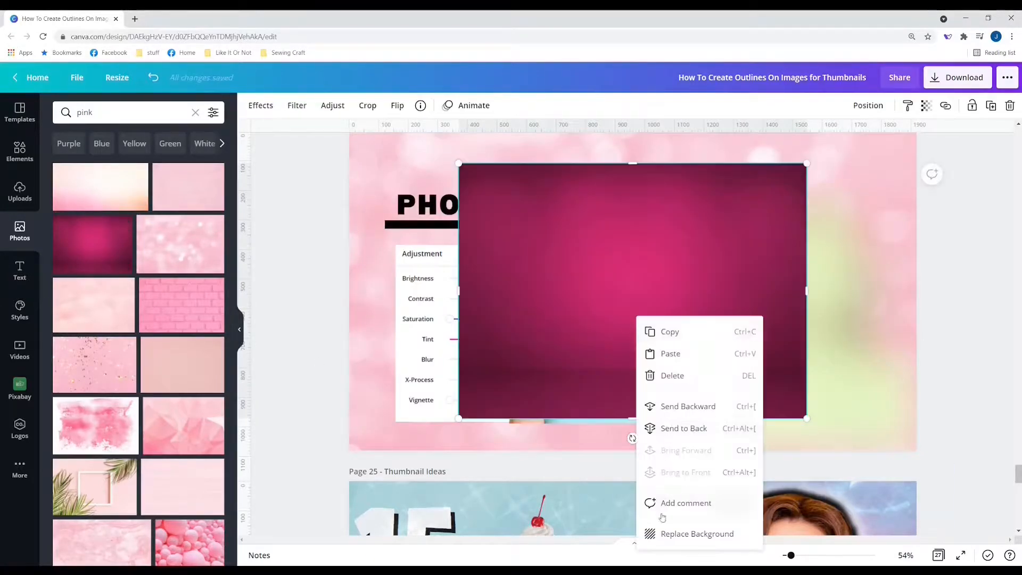
{"action": "left_click", "coordinate": [672, 534]}
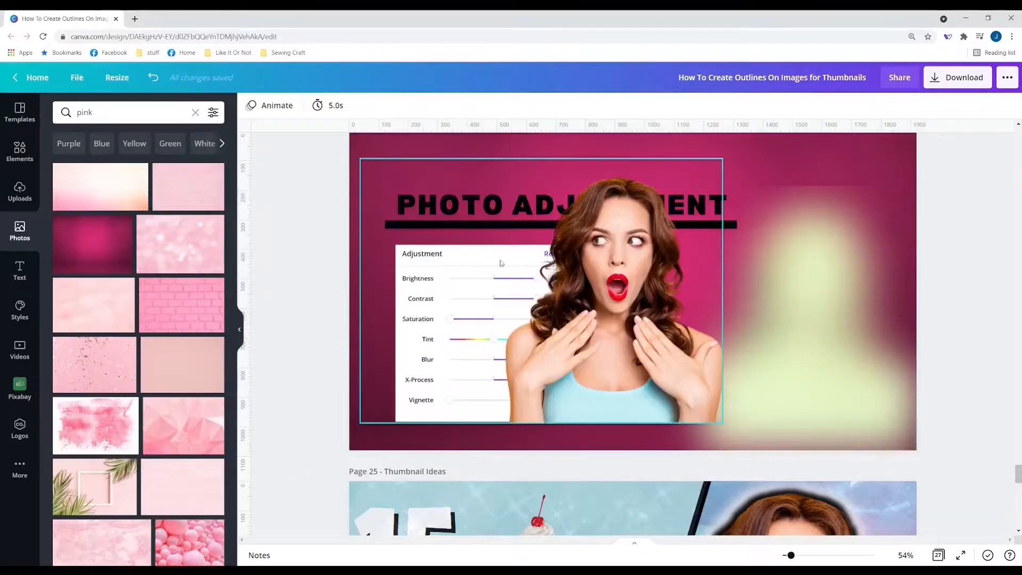
Step: Enlarge and crop the blurred green glow image using its handles
{"action": "left_click", "coordinate": [813, 193]}
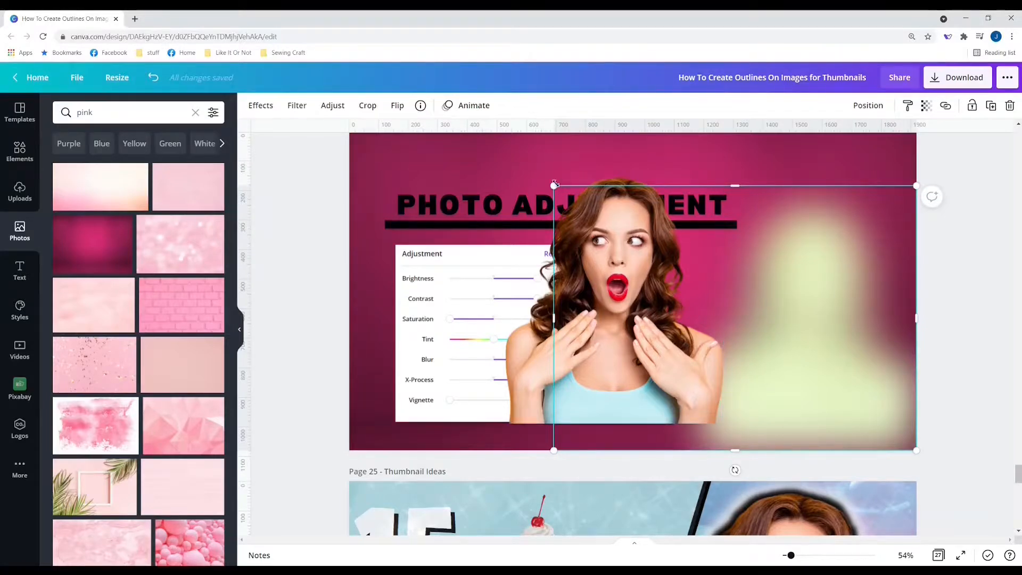
{"action": "left_click_drag", "start_coordinate": [552, 185], "coordinate": [488, 111]}
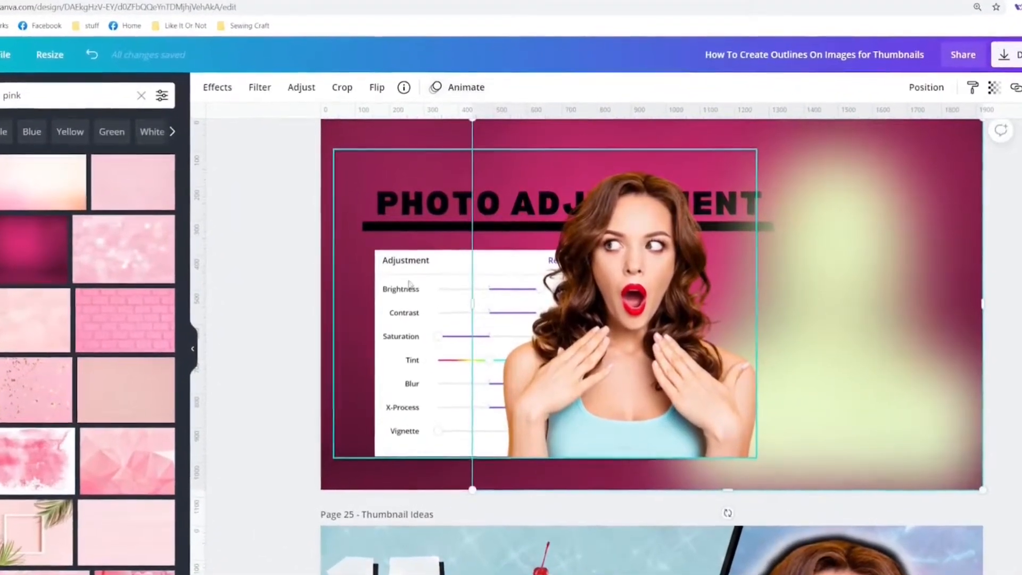
{"action": "left_click", "coordinate": [314, 311]}
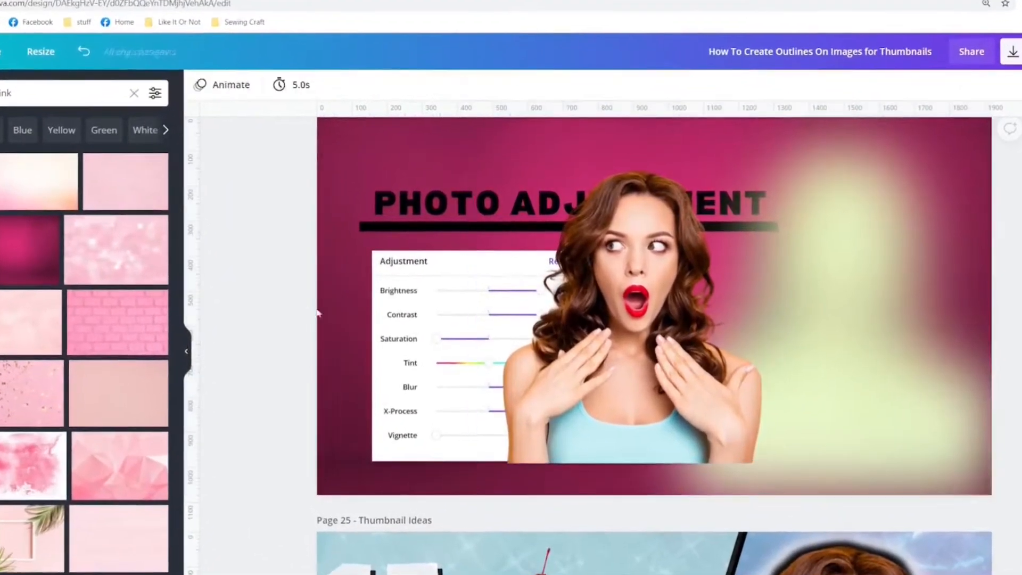
{"action": "left_click", "coordinate": [558, 166]}
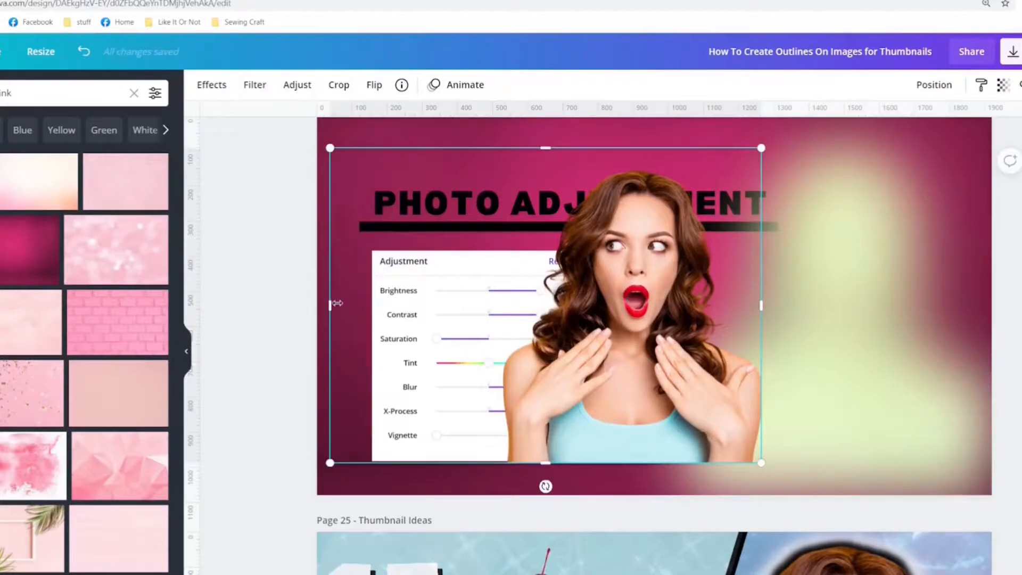
{"action": "left_click_drag", "start_coordinate": [337, 303], "coordinate": [502, 261]}
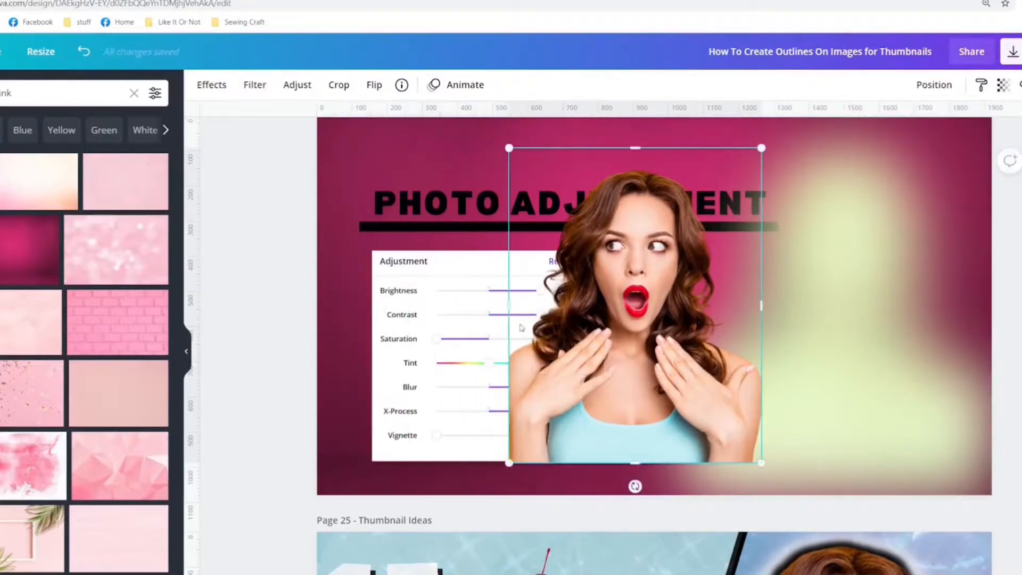
{"action": "left_click_drag", "start_coordinate": [508, 310], "coordinate": [489, 304]}
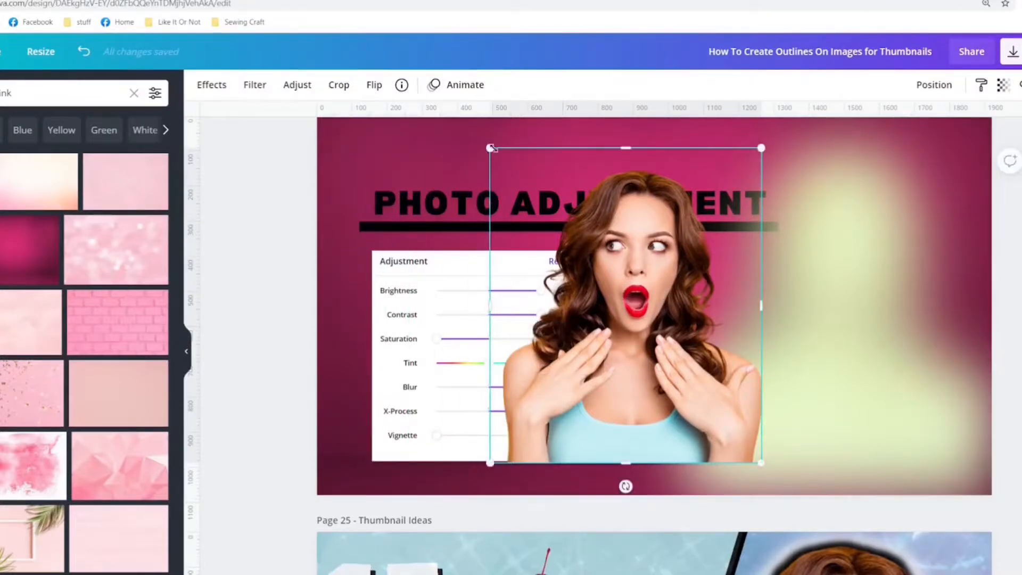
{"action": "left_click_drag", "start_coordinate": [490, 145], "coordinate": [462, 119]}
Step: Reposition the woman photo, ending left so the green glow shows on her right
{"action": "left_click_drag", "start_coordinate": [597, 306], "coordinate": [754, 305]}
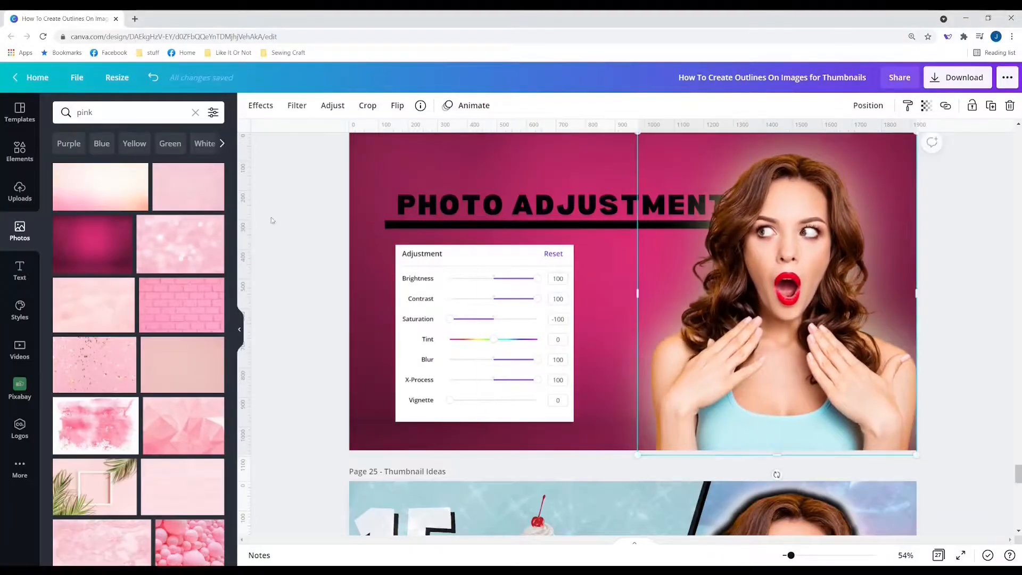
{"action": "left_click", "coordinate": [306, 206]}
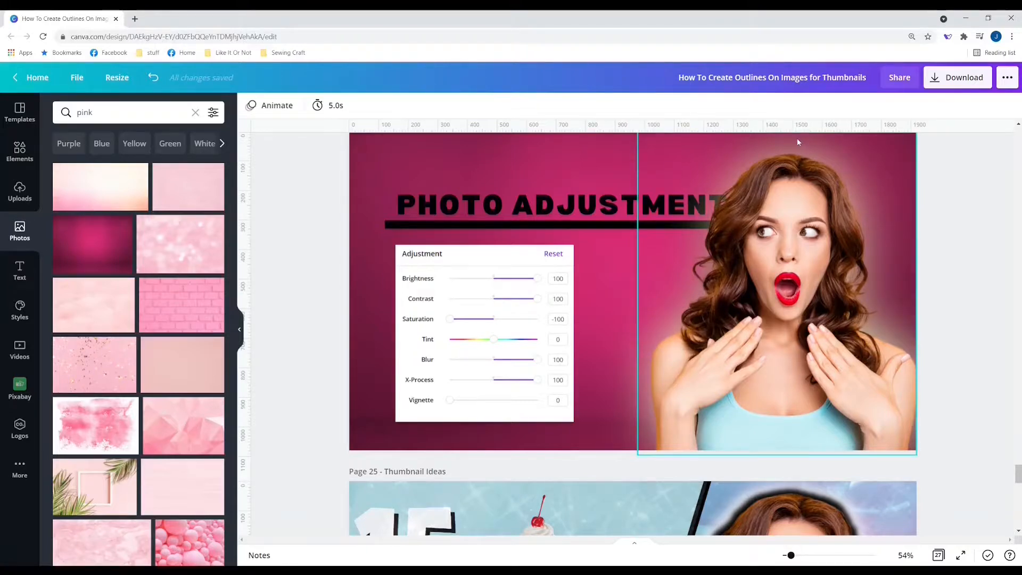
{"action": "left_click", "coordinate": [388, 178]}
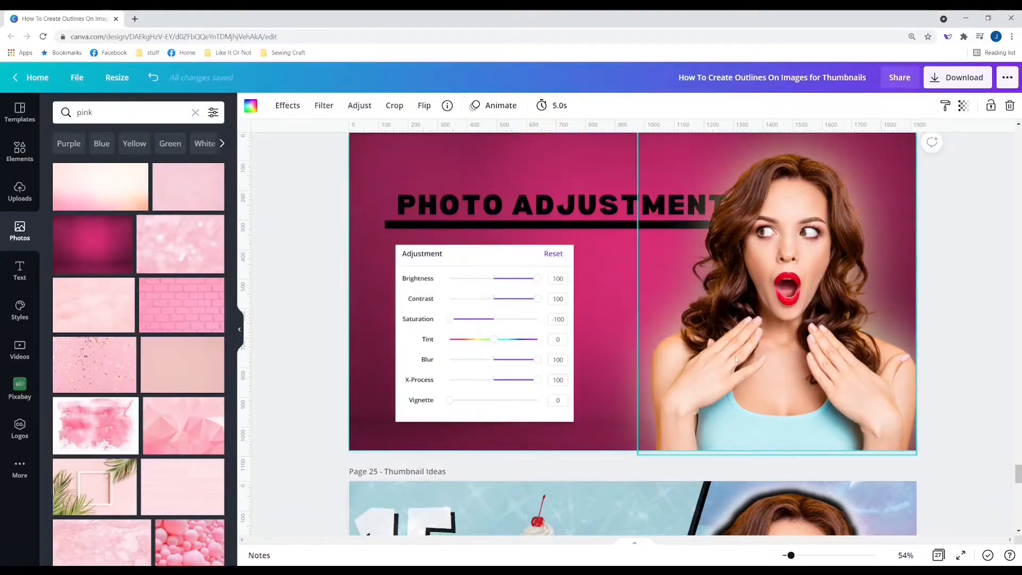
{"action": "left_click", "coordinate": [786, 332]}
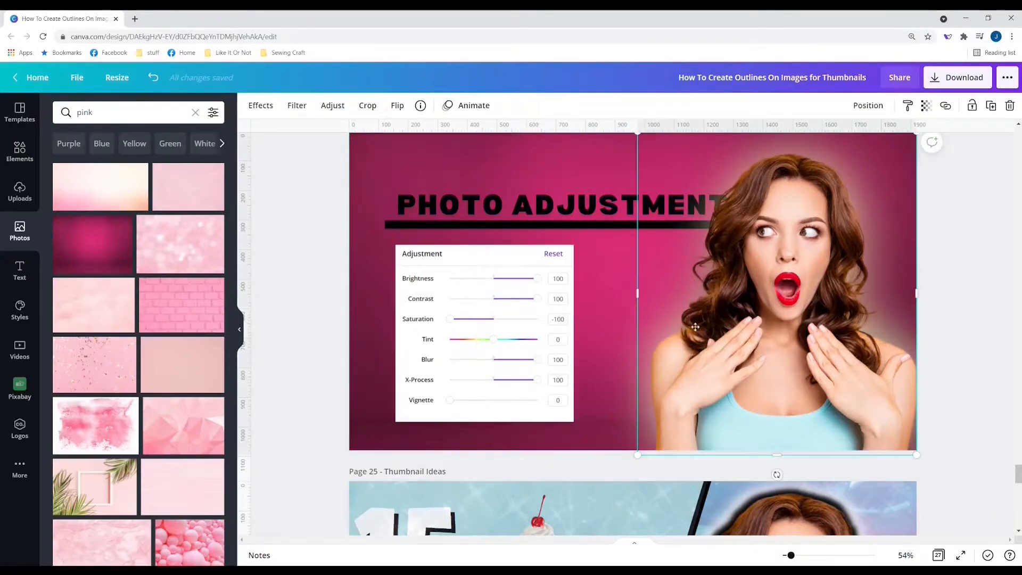
{"action": "left_click_drag", "start_coordinate": [695, 327], "coordinate": [551, 327]}
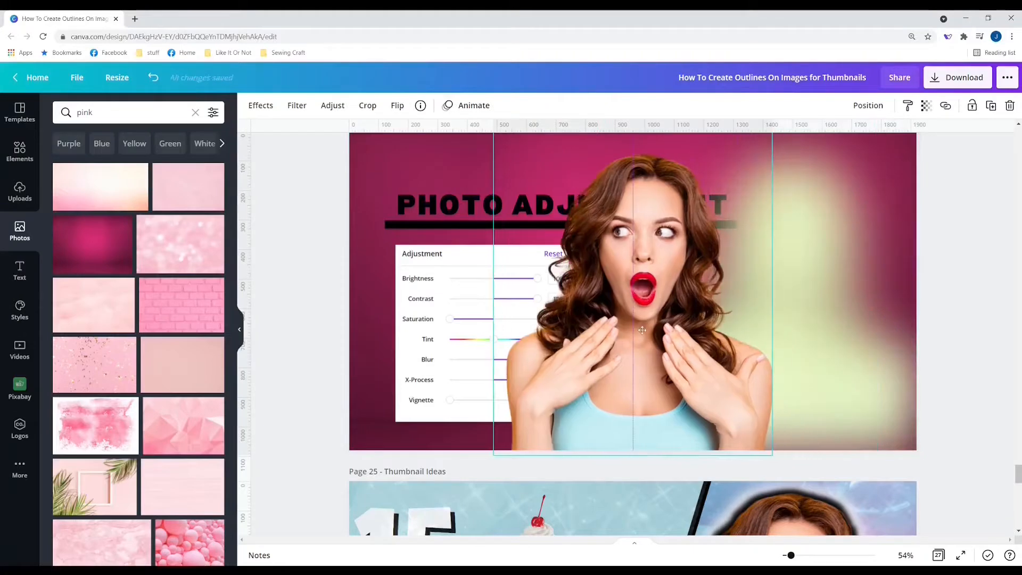
Step: Duplicate the woman photo and apply the Cherry duotone effect to the original
{"action": "left_click", "coordinate": [994, 110]}
{"action": "left_click_drag", "start_coordinate": [703, 340], "coordinate": [490, 326]}
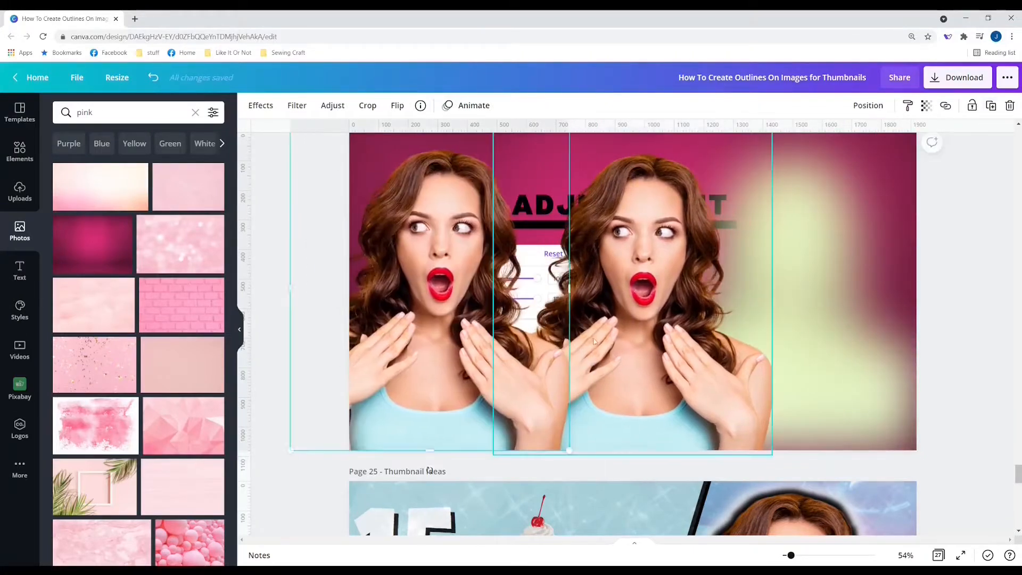
{"action": "left_click", "coordinate": [595, 341]}
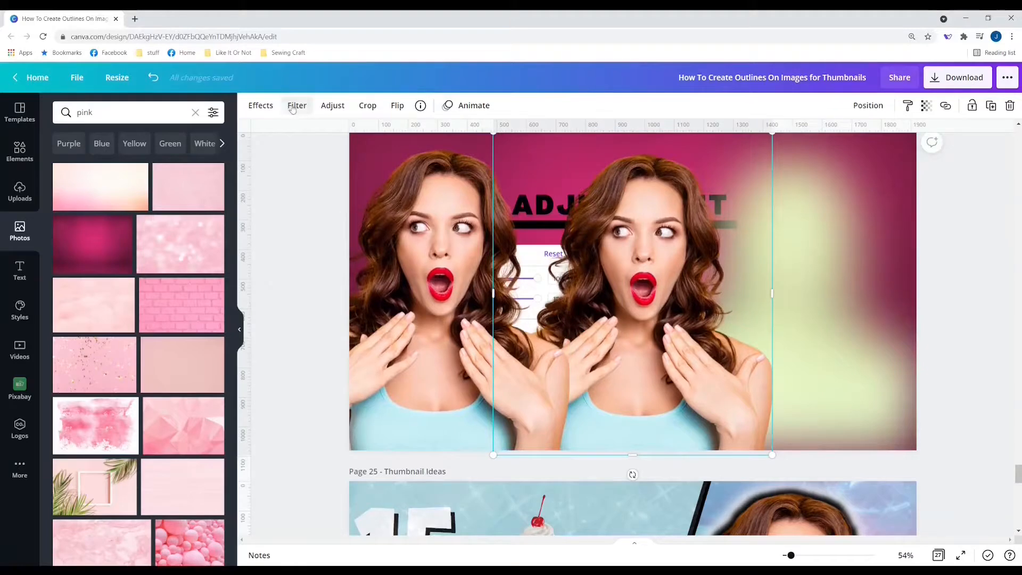
{"action": "left_click", "coordinate": [295, 107]}
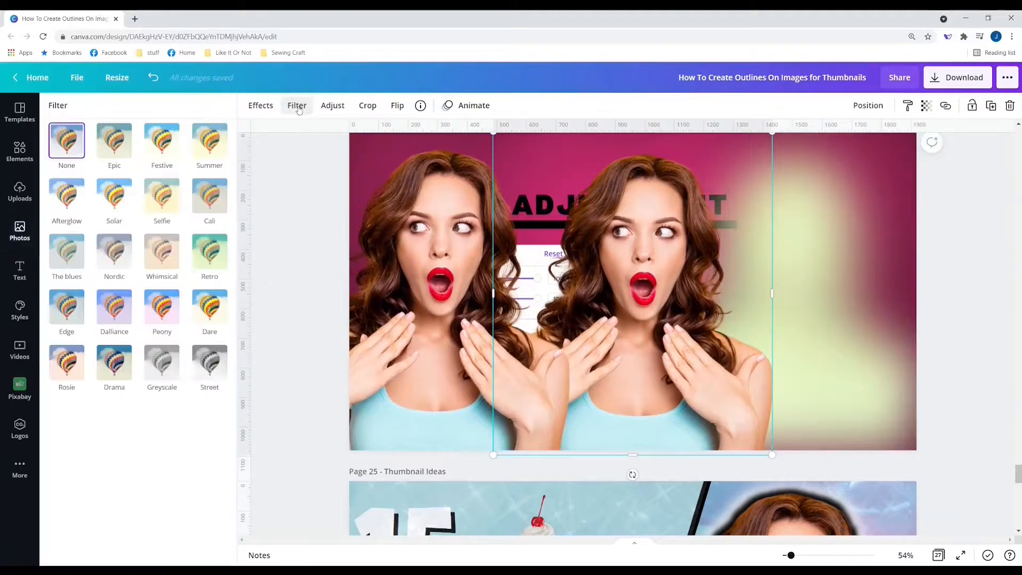
{"action": "left_click", "coordinate": [262, 109]}
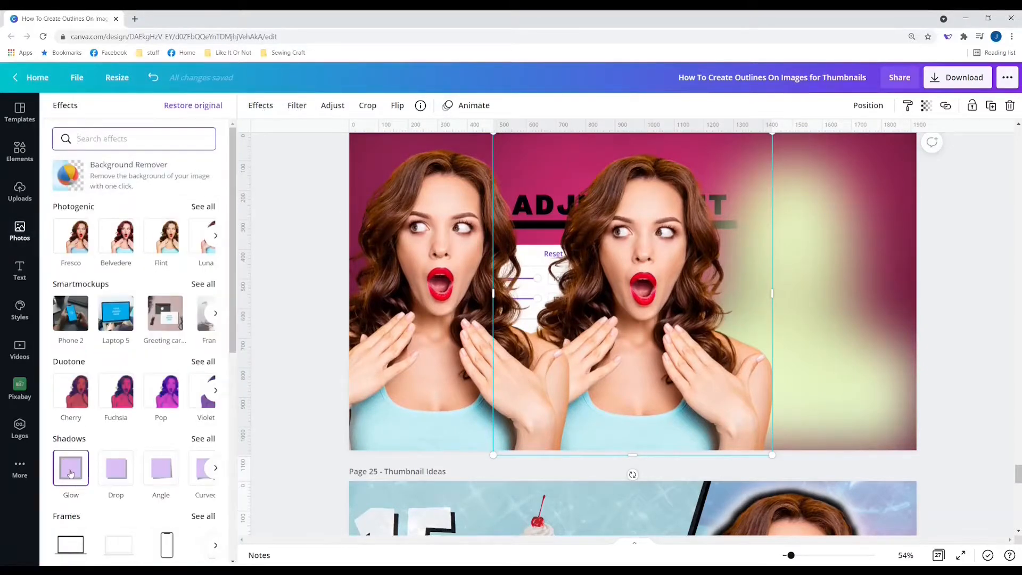
{"action": "left_click", "coordinate": [77, 397]}
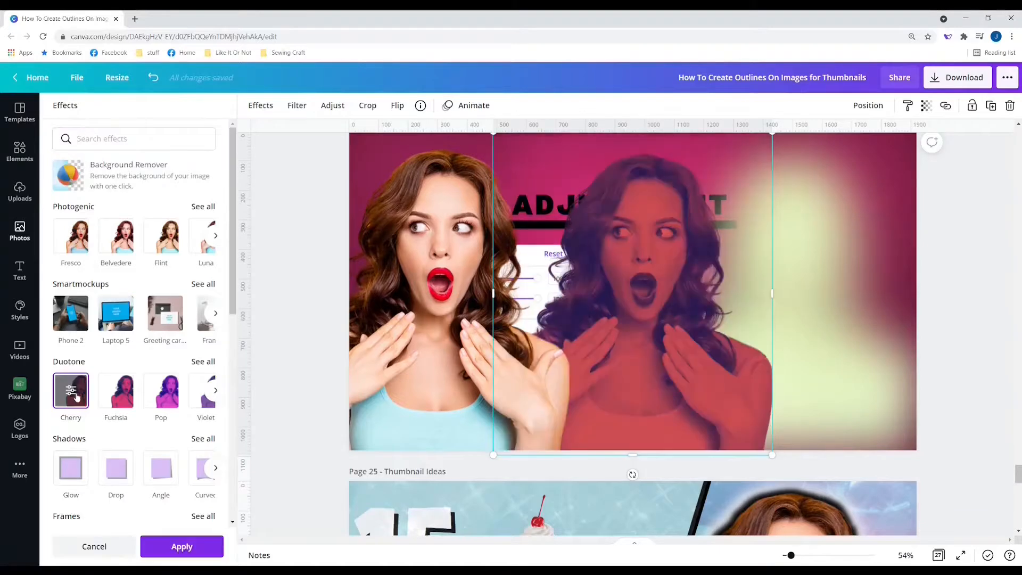
{"action": "left_click", "coordinate": [71, 390]}
Step: Set duotone highlights and shadows to black and lower transparency to 43 for a faded silhouette
{"action": "left_click", "coordinate": [213, 147]}
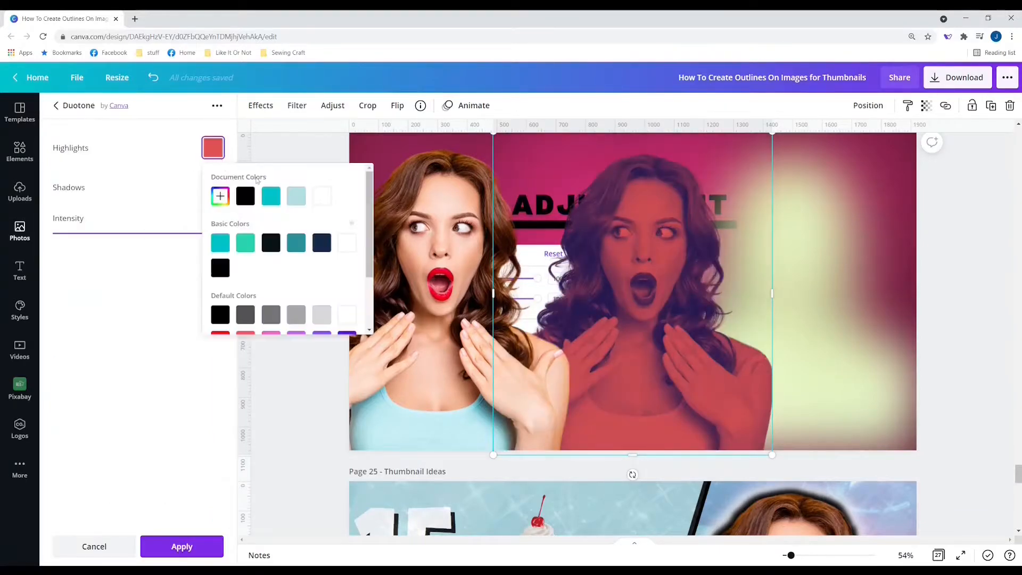
{"action": "left_click", "coordinate": [246, 196]}
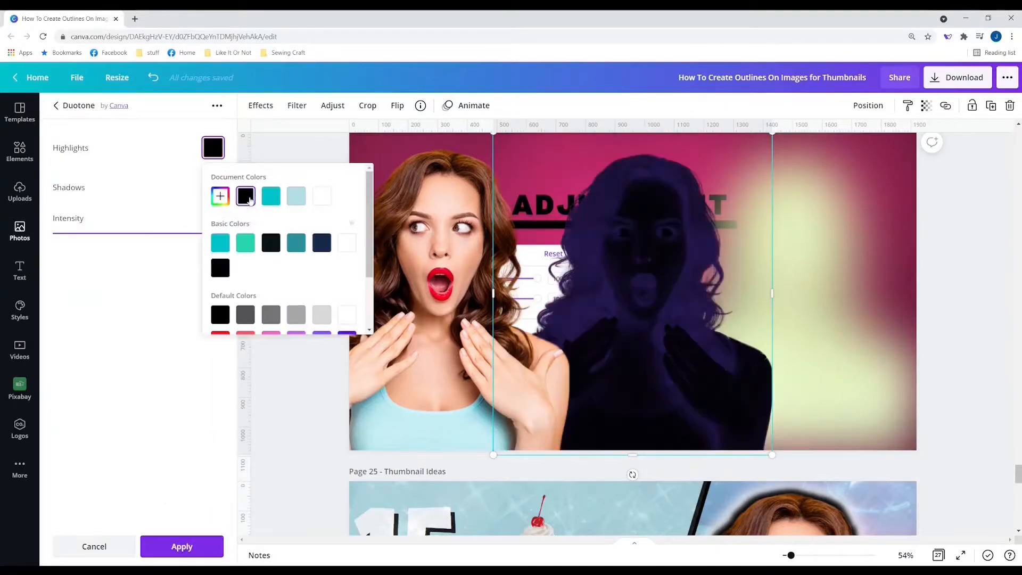
{"action": "left_click", "coordinate": [149, 190]}
{"action": "left_click", "coordinate": [213, 186]}
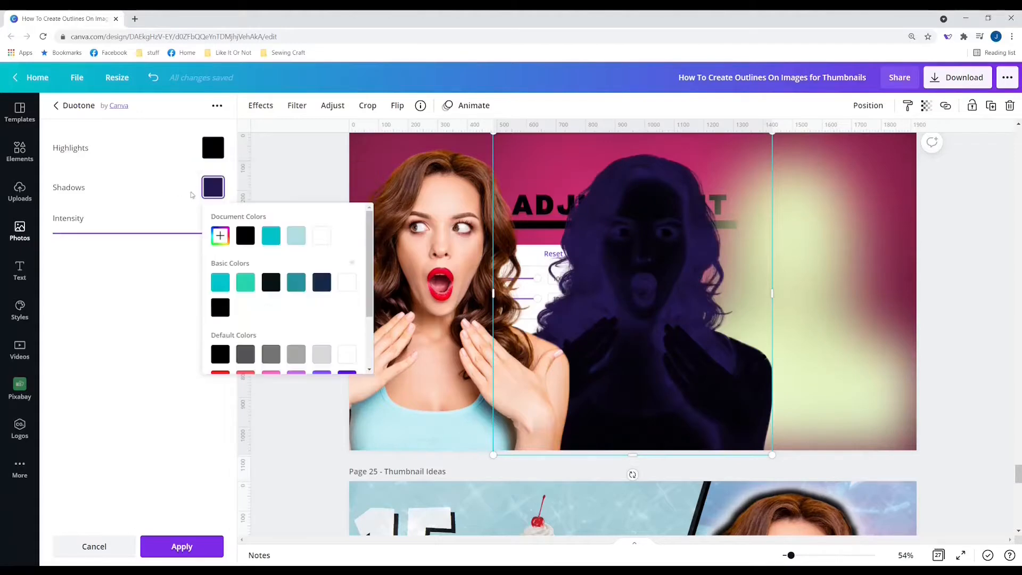
{"action": "left_click", "coordinate": [251, 236]}
{"action": "left_click", "coordinate": [926, 105]}
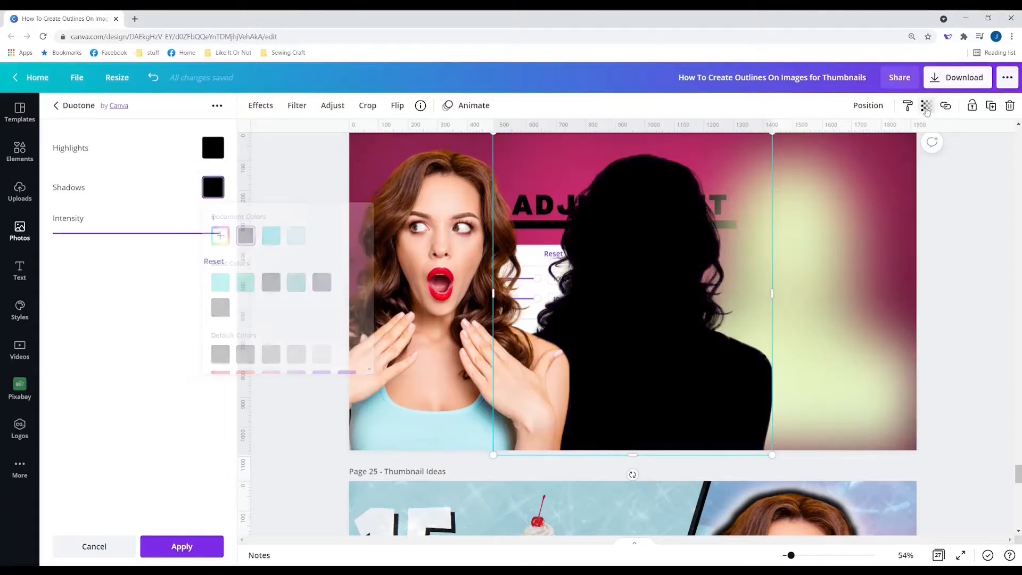
{"action": "left_click_drag", "start_coordinate": [888, 139], "coordinate": [845, 147]}
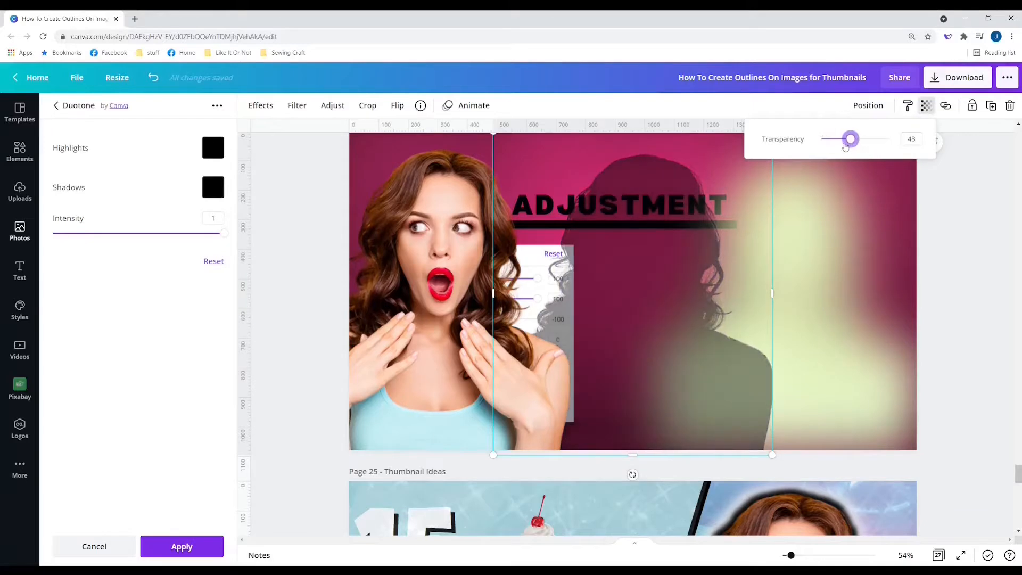
Step: Move the silhouette further right and shift the full-colour woman rightward too
{"action": "left_click_drag", "start_coordinate": [627, 360], "coordinate": [785, 361]}
{"action": "left_click", "coordinate": [476, 362]}
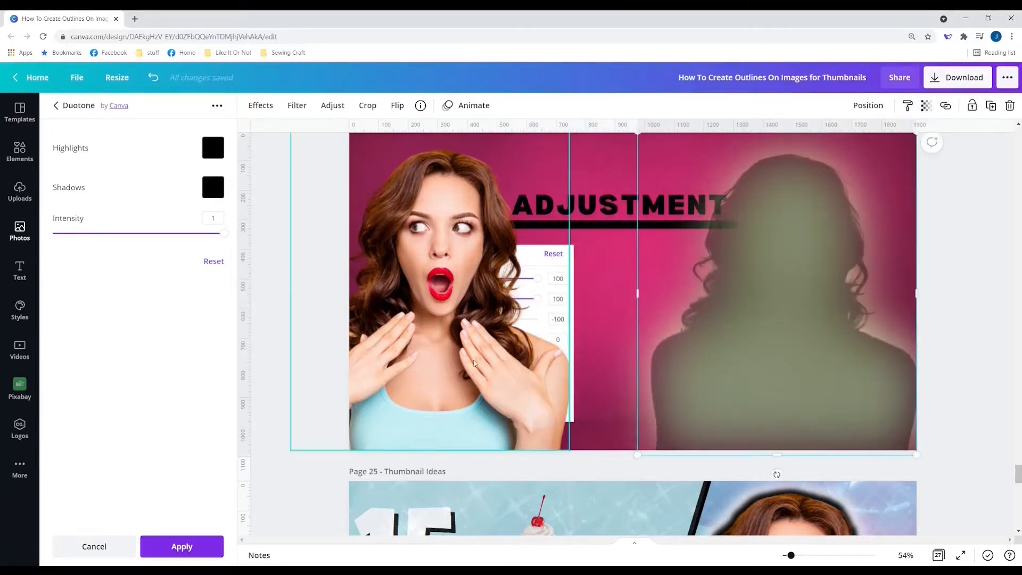
{"action": "left_click_drag", "start_coordinate": [476, 363], "coordinate": [594, 366]}
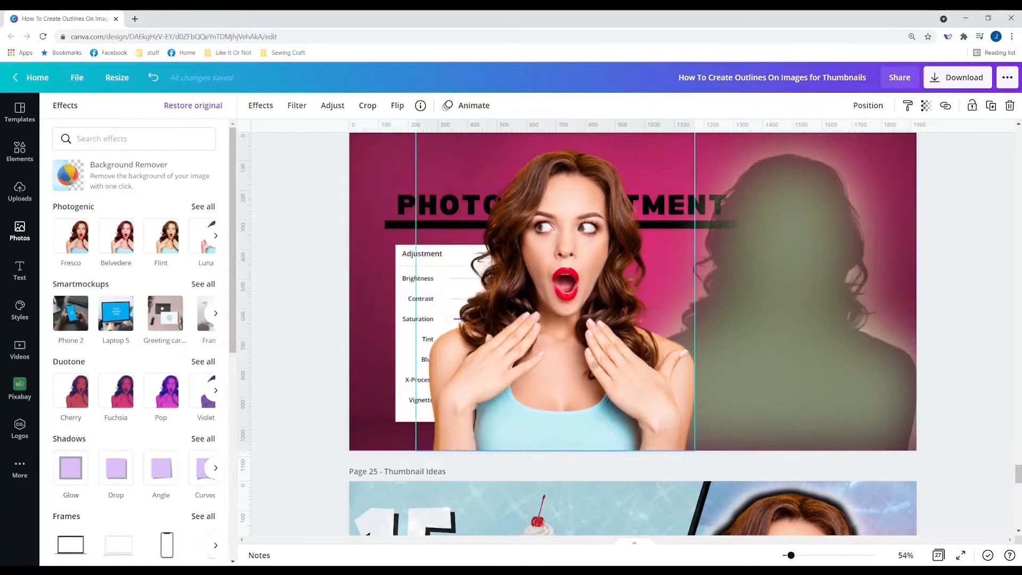
Step: Shrink the full-colour woman slightly and place her on the right half over the silhouette
{"action": "left_click", "coordinate": [733, 317]}
{"action": "left_click_drag", "start_coordinate": [483, 294], "coordinate": [413, 296]}
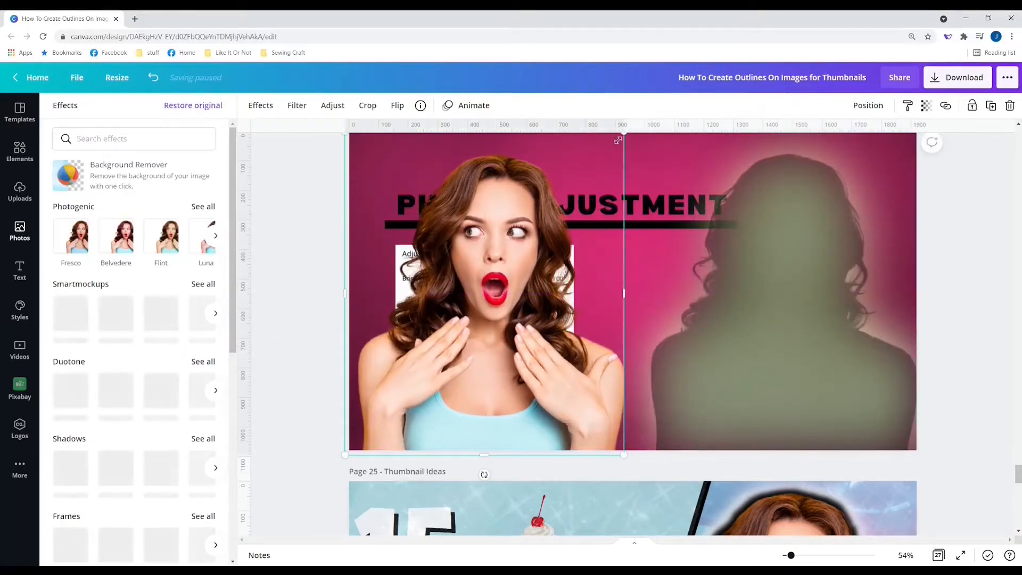
{"action": "left_click_drag", "start_coordinate": [622, 136], "coordinate": [616, 140]}
{"action": "left_click_drag", "start_coordinate": [555, 233], "coordinate": [785, 240]}
{"action": "left_click", "coordinate": [954, 212]}
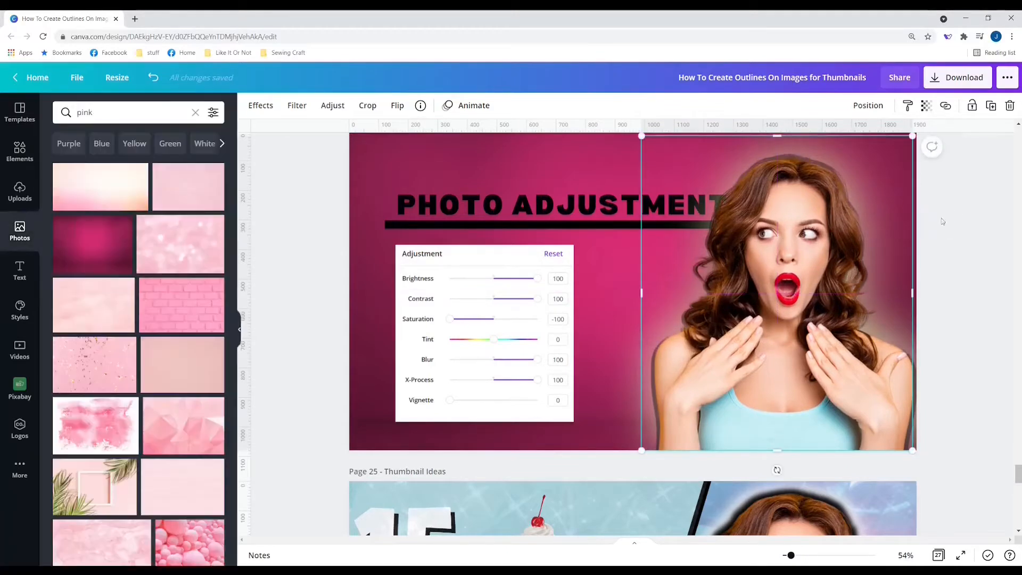
{"action": "left_click", "coordinate": [985, 214]}
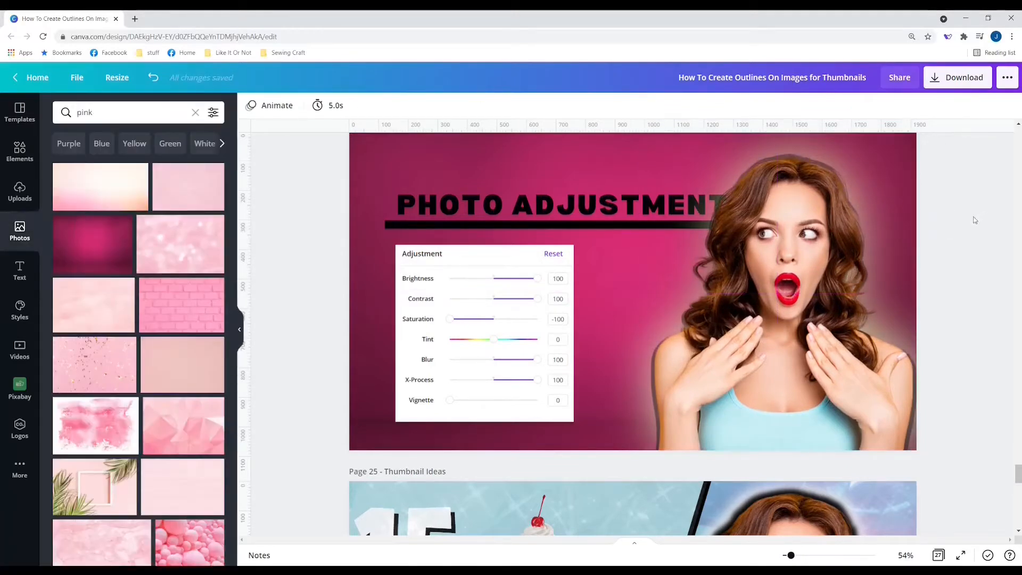